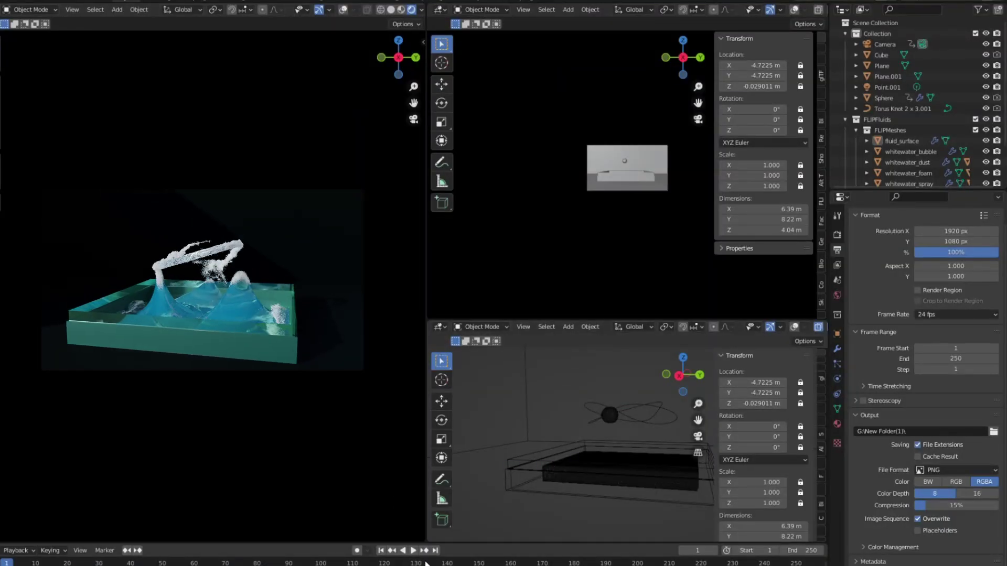
# Play the finished water tornado preview animation.
pyautogui.click(415, 551)
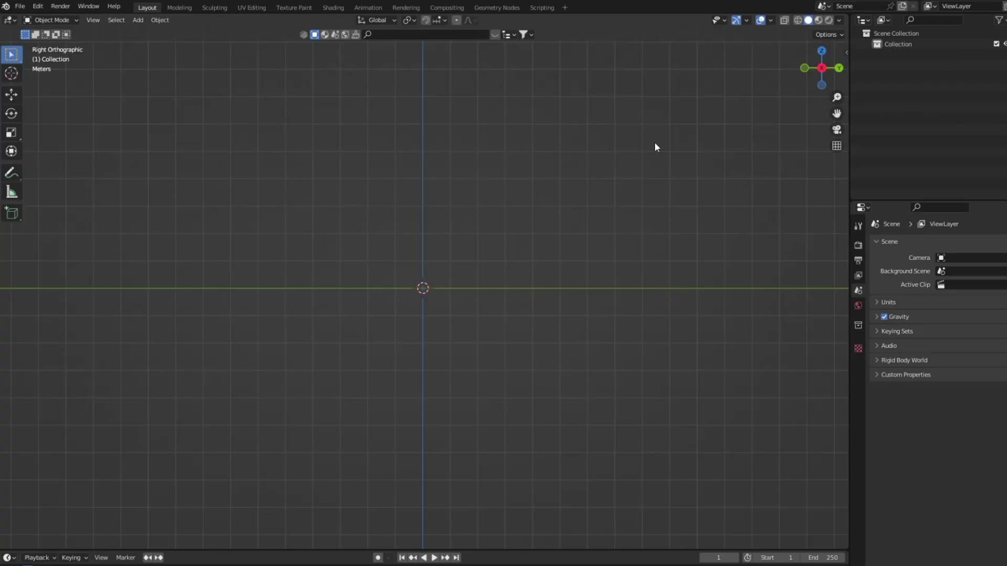
# Create a FLIP Fluids domain box from the side panel and view it from the side.
pyautogui.click(846, 54)
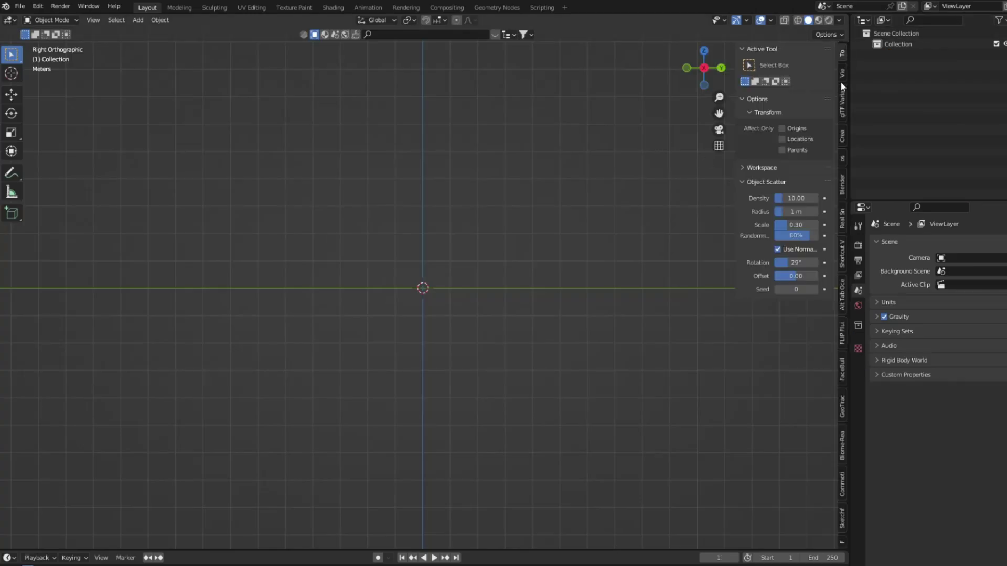
pyautogui.click(838, 343)
pyautogui.click(789, 131)
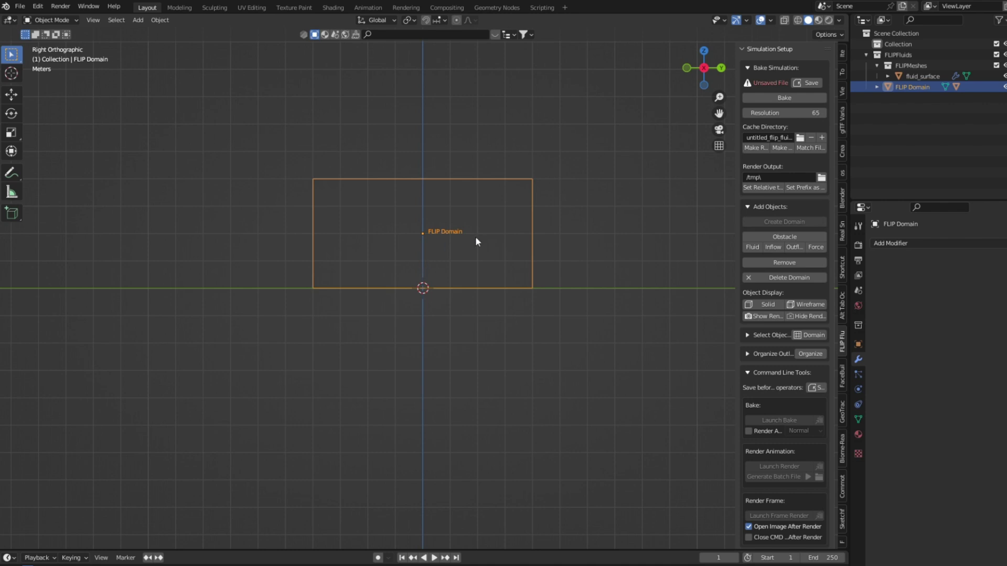
pyautogui.click(476, 241)
pyautogui.moveTo(475, 242)
pyautogui.mouseDown(button='middle')
pyautogui.moveTo(450, 257)
pyautogui.moveTo(450, 231)
pyautogui.moveTo(433, 272)
pyautogui.mouseUp(button='middle')
pyautogui.press('KP_3')
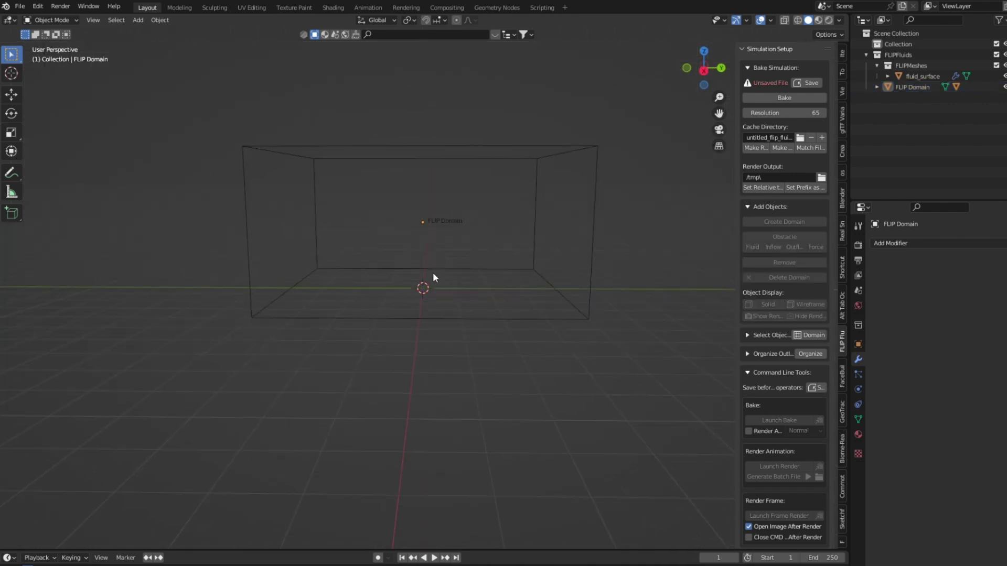
pyautogui.scroll(-3, 467, 260)
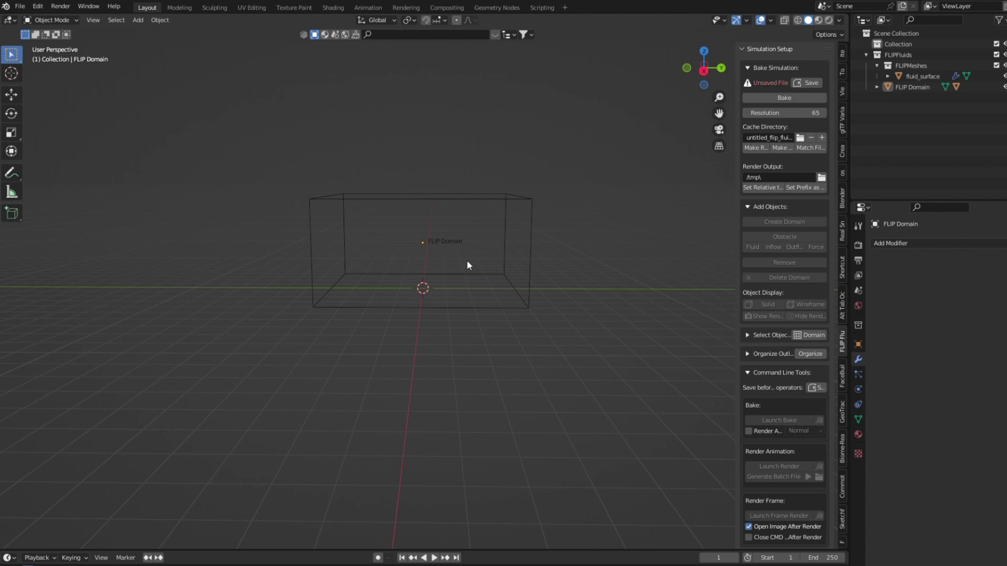
pyautogui.click(534, 238)
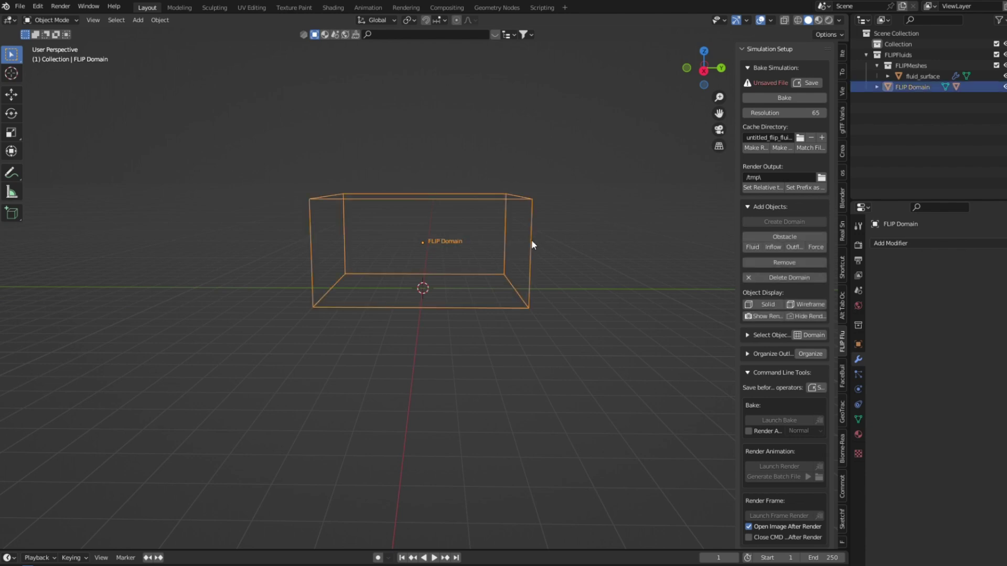
# Stretch the domain taller along Z and raise its base onto the ground.
pyautogui.press('s')
pyautogui.press('z')
pyautogui.click(559, 238)
pyautogui.press('s')
pyautogui.press('z')
pyautogui.click(584, 242)
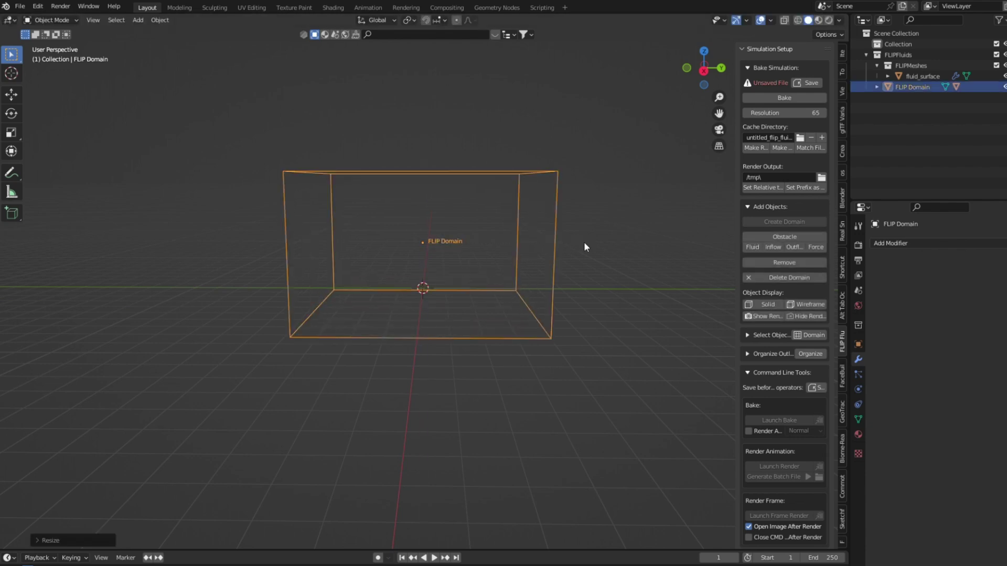
pyautogui.press('KP_3')
pyautogui.press('g')
pyautogui.press('z')
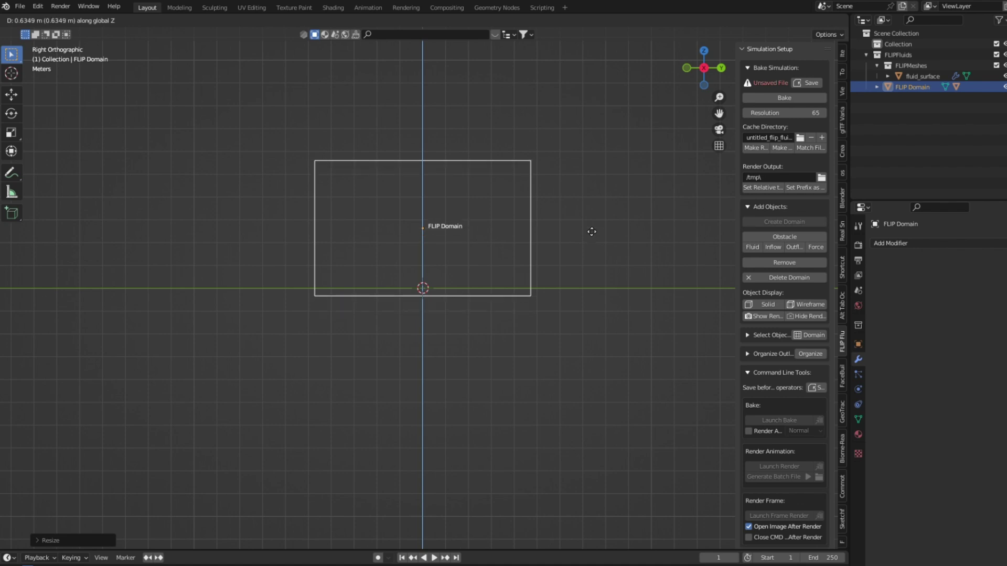
pyautogui.click(593, 226)
# Apply the domain's scale and set its origin to its geometry.
pyautogui.hotkey('ctrl', 'a')
pyautogui.click(587, 220)
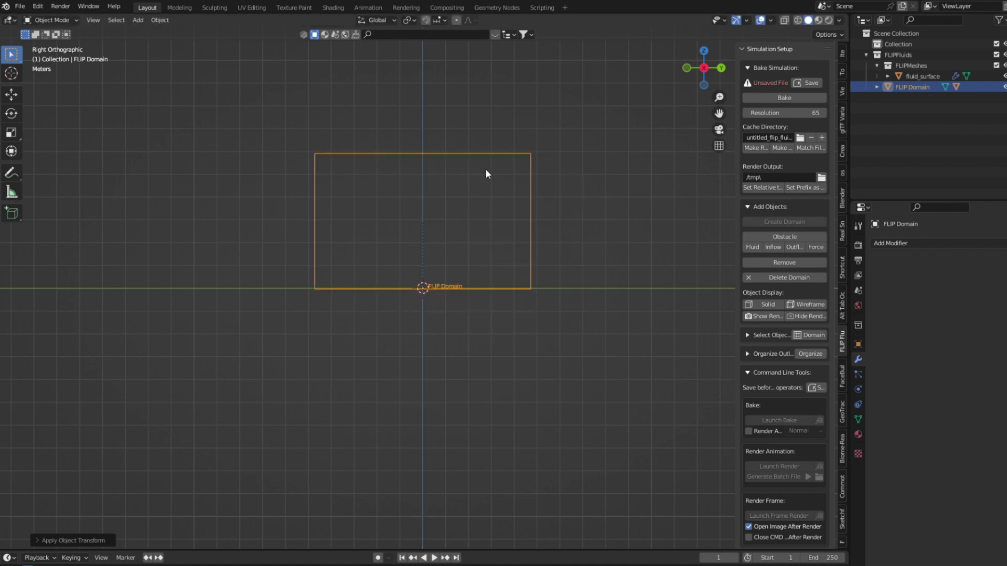
pyautogui.click(154, 24)
pyautogui.click(320, 54)
pyautogui.moveTo(487, 229)
pyautogui.mouseDown(button='middle')
pyautogui.moveTo(410, 252)
pyautogui.moveTo(455, 226)
pyautogui.mouseUp(button='middle')
pyautogui.hotkey('shift', 'a')
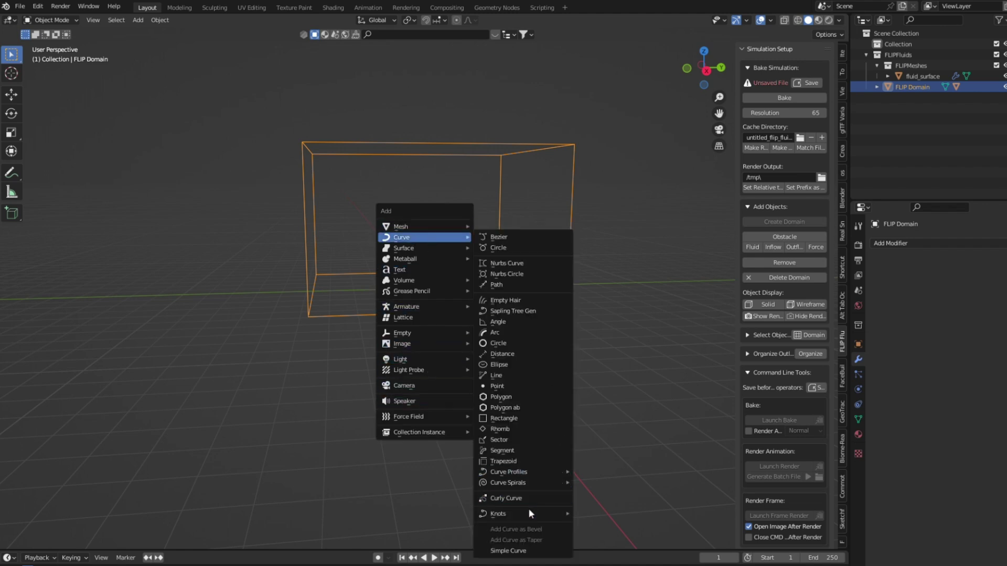
# Add an enlarged Torus Knot Plus curve and raise it into the upper domain.
pyautogui.moveTo(519, 514)
pyautogui.click(611, 514)
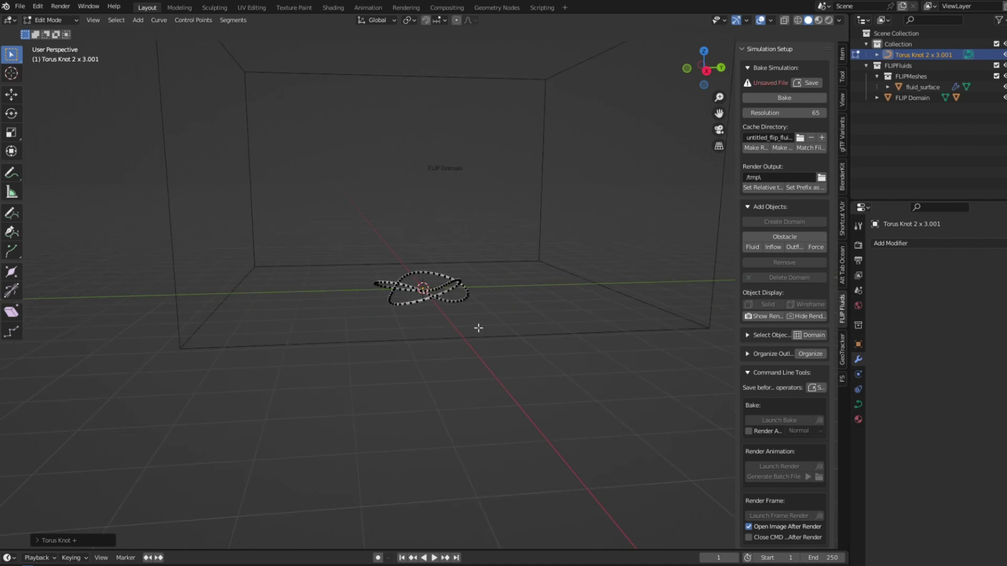
pyautogui.scroll(3, 468, 305)
pyautogui.press('KP_3')
pyautogui.press('s')
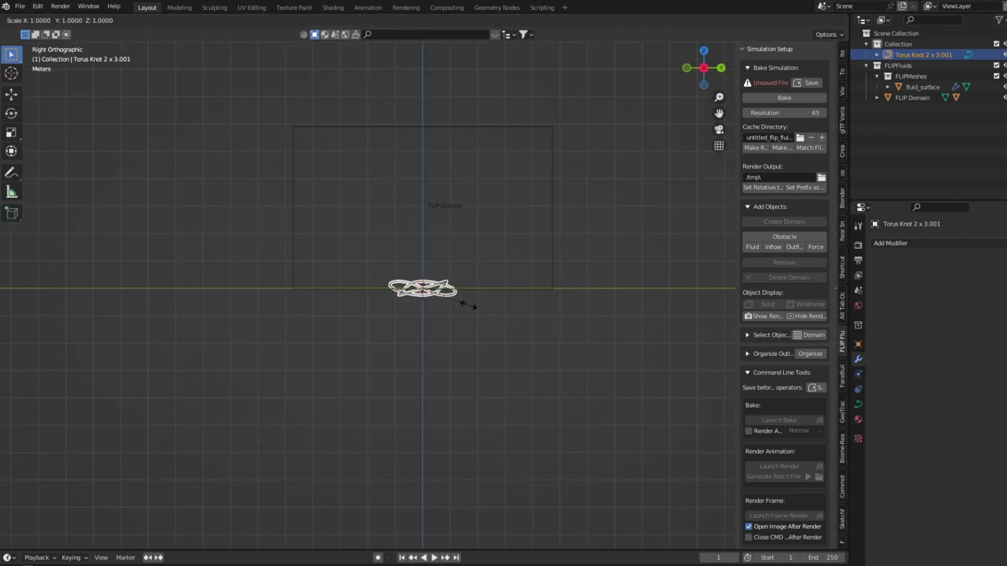
pyautogui.click(527, 319)
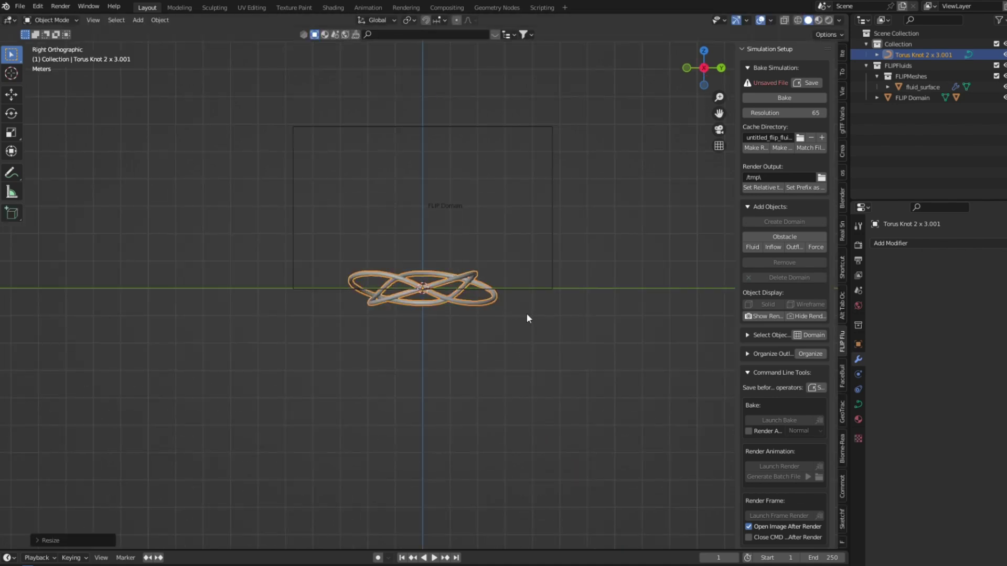
pyautogui.press('g')
pyautogui.press('z')
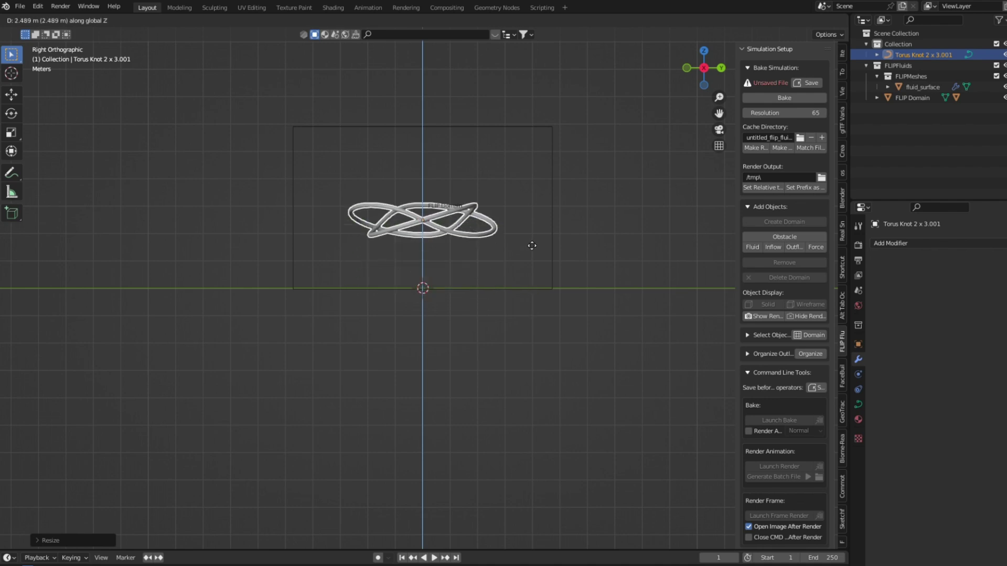
pyautogui.click(535, 217)
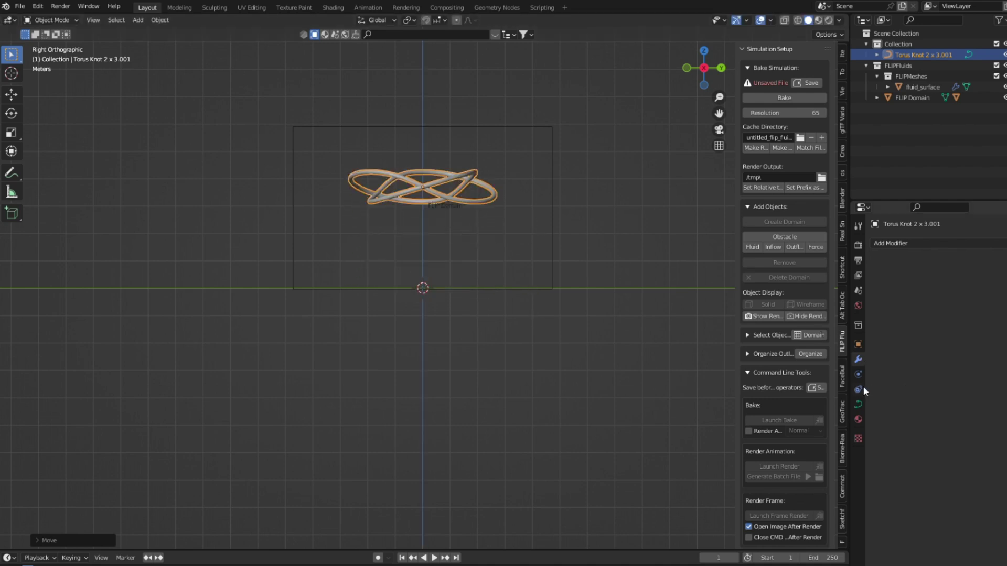
# Set the torus knot's bevel depth to 0 m and scale it up slightly.
pyautogui.click(858, 404)
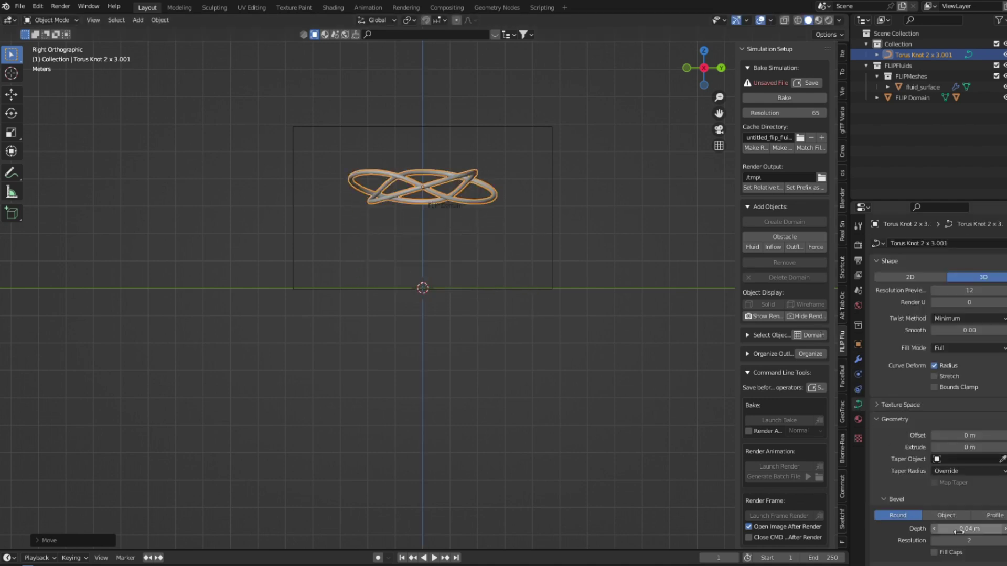
pyautogui.moveTo(958, 531); pyautogui.dragTo(923, 531)
pyautogui.click(675, 428)
pyautogui.moveTo(675, 428); pyautogui.dragTo(520, 461, button='middle')
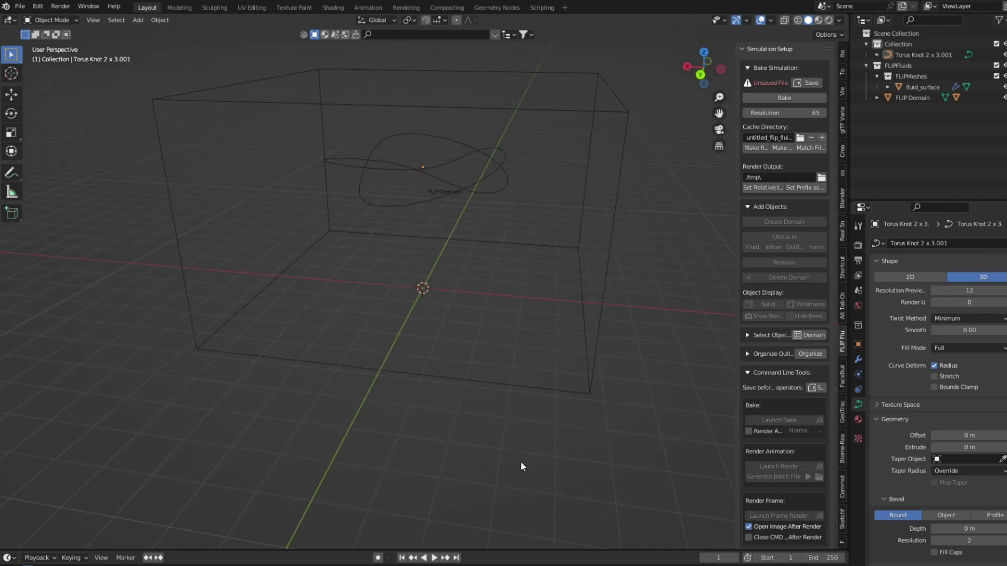
pyautogui.press('KP_3')
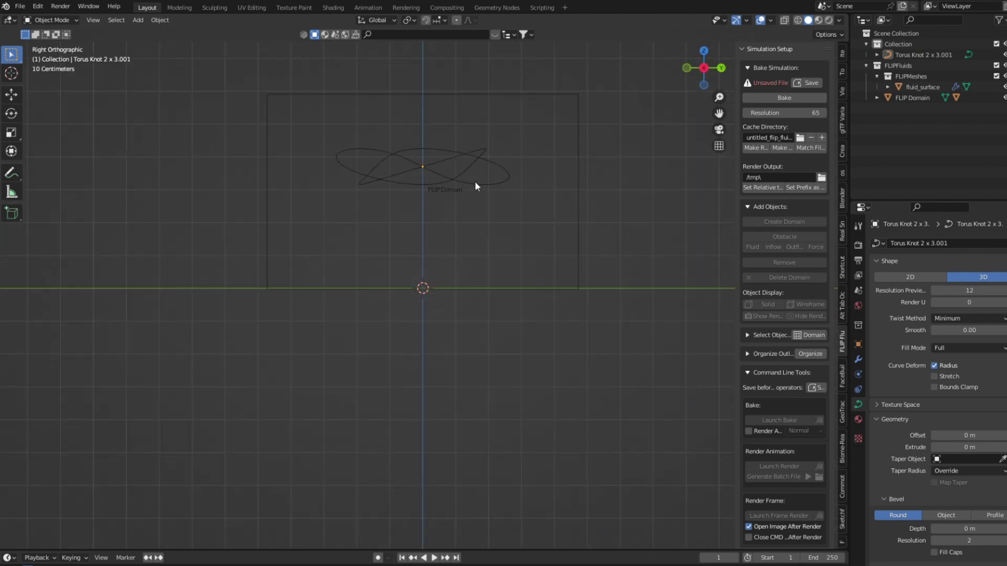
pyautogui.click(474, 180)
pyautogui.moveTo(486, 193); pyautogui.dragTo(494, 212, button='middle')
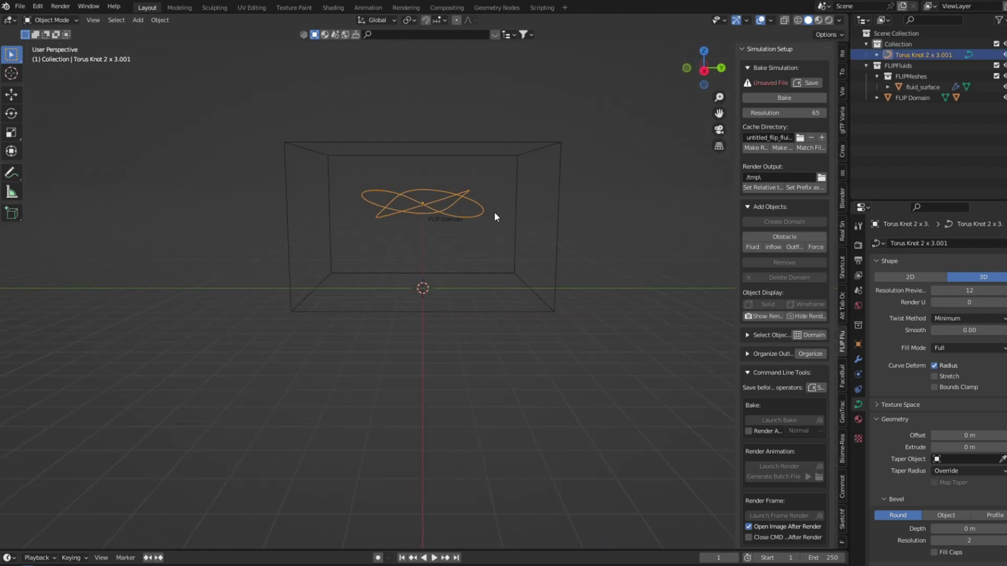
pyautogui.press('s')
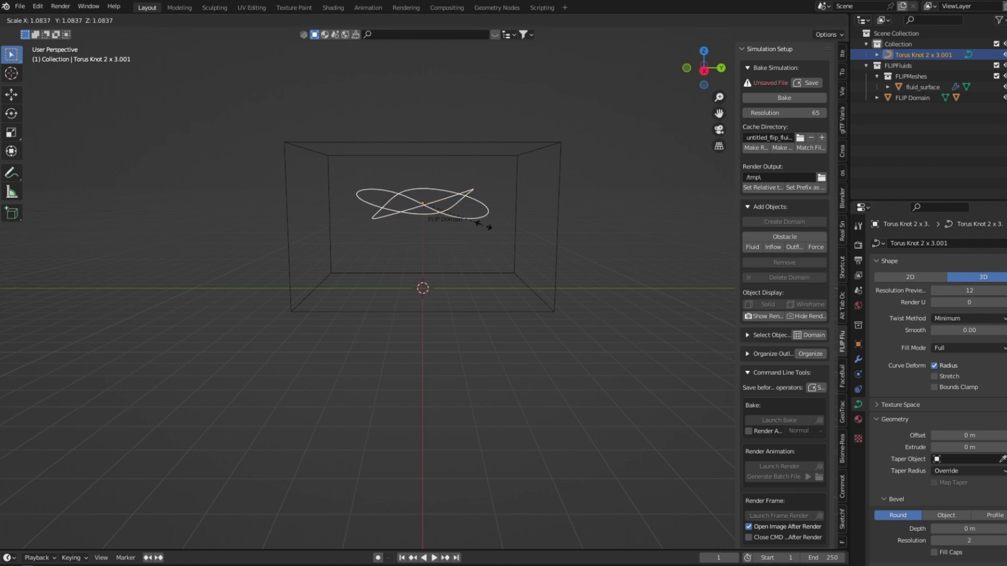
pyautogui.click(492, 269)
pyautogui.click(461, 267)
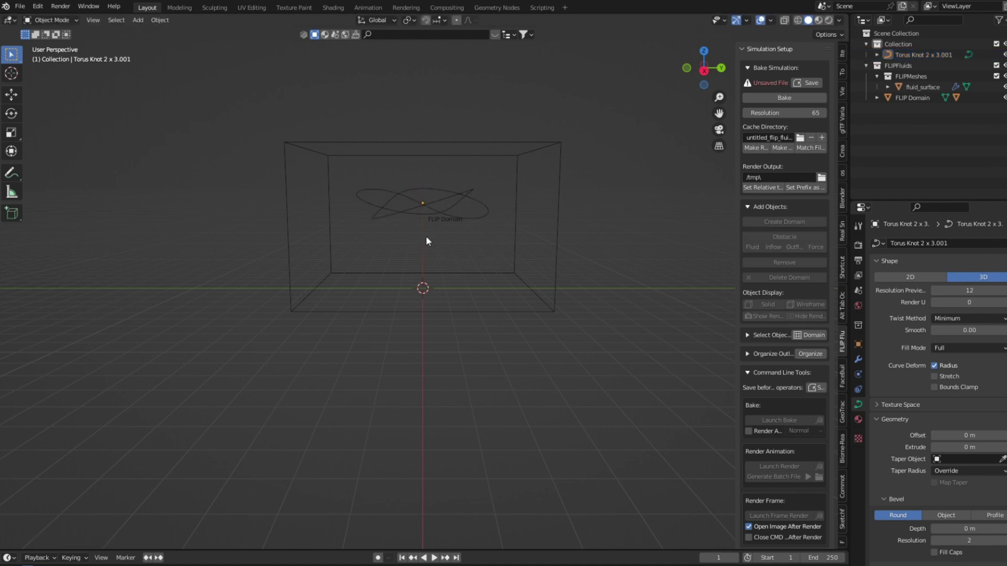
pyautogui.hotkey('shift', 'a')
pyautogui.moveTo(395, 226)
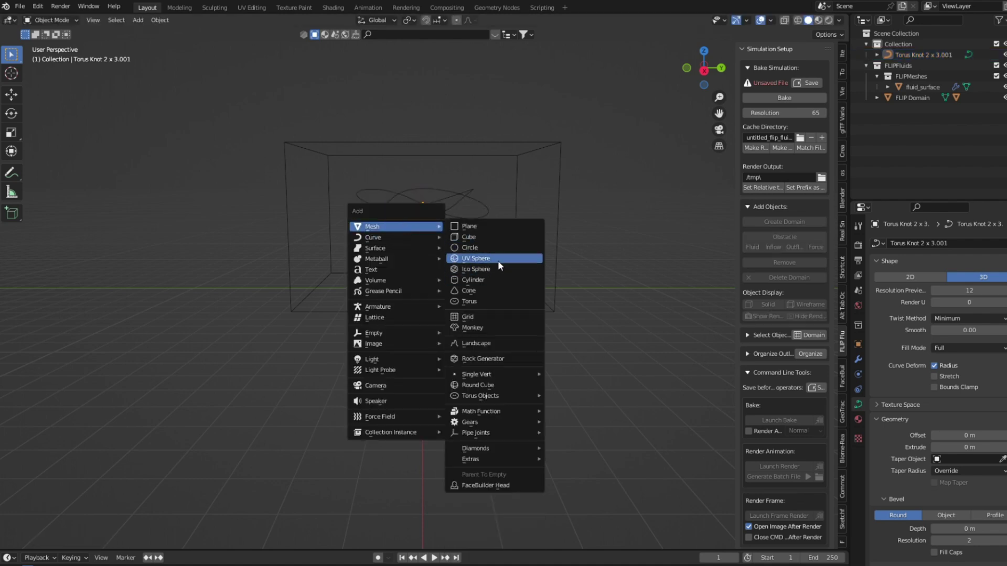
# Add a UV sphere at the origin, shrunk to 0.44.
pyautogui.click(498, 262)
pyautogui.press('s')
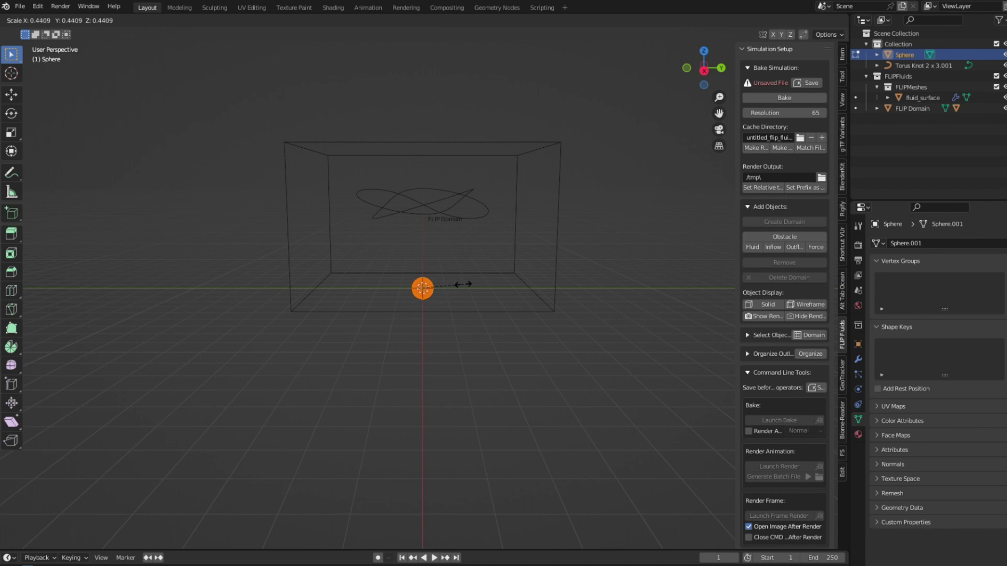
pyautogui.click(463, 284)
pyautogui.press('Tab')
pyautogui.click(439, 192)
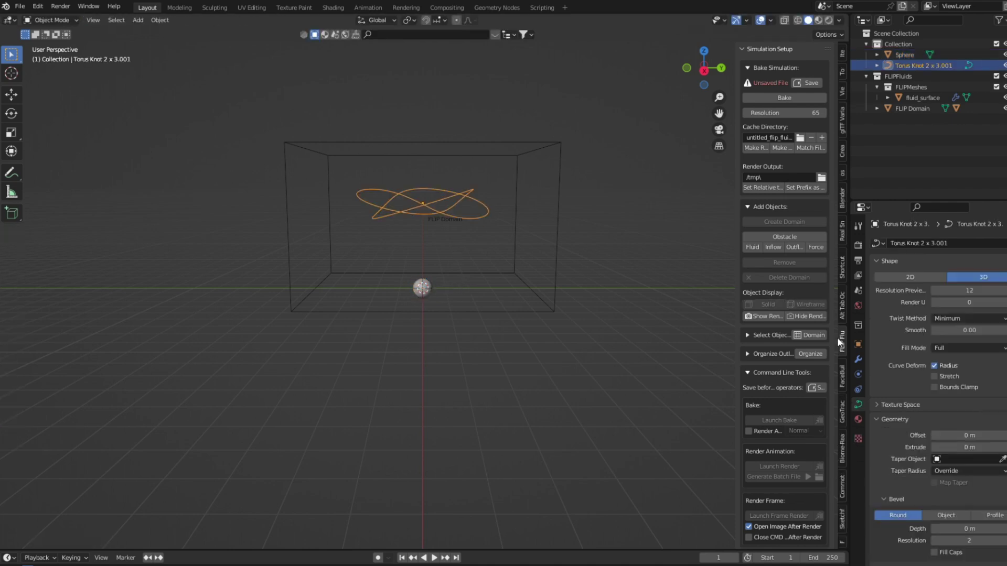
pyautogui.click(422, 288)
pyautogui.click(859, 360)
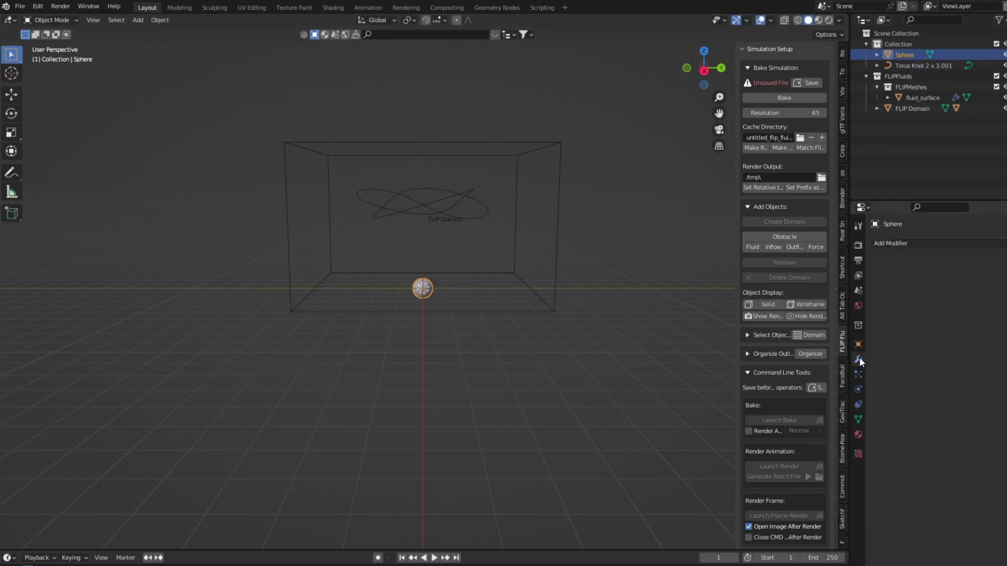
pyautogui.click(919, 245)
# Raise the sphere into the knot's centre and make it smaller.
pyautogui.press('s')
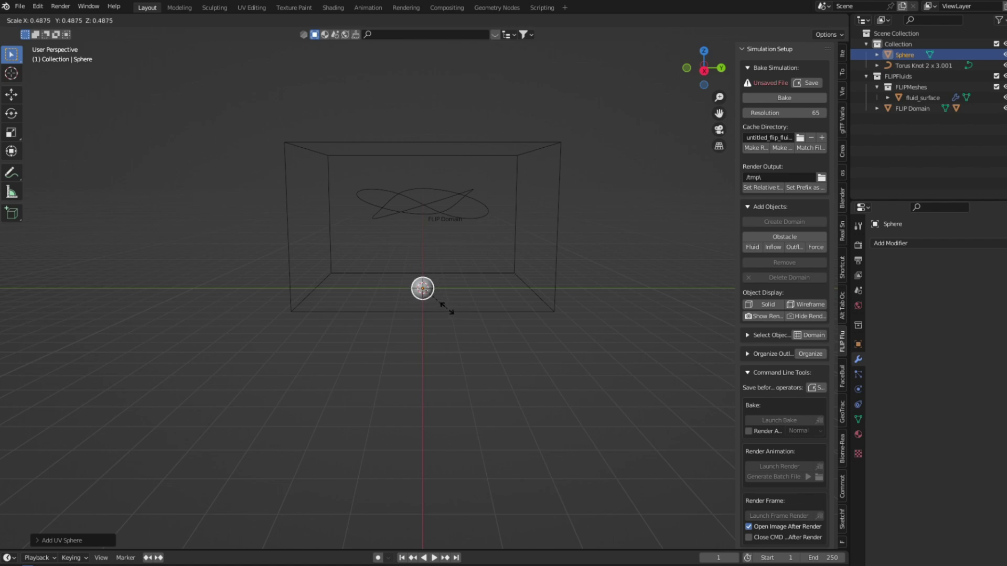
pyautogui.click(450, 312)
pyautogui.press('g')
pyautogui.press('z')
pyautogui.click(448, 222)
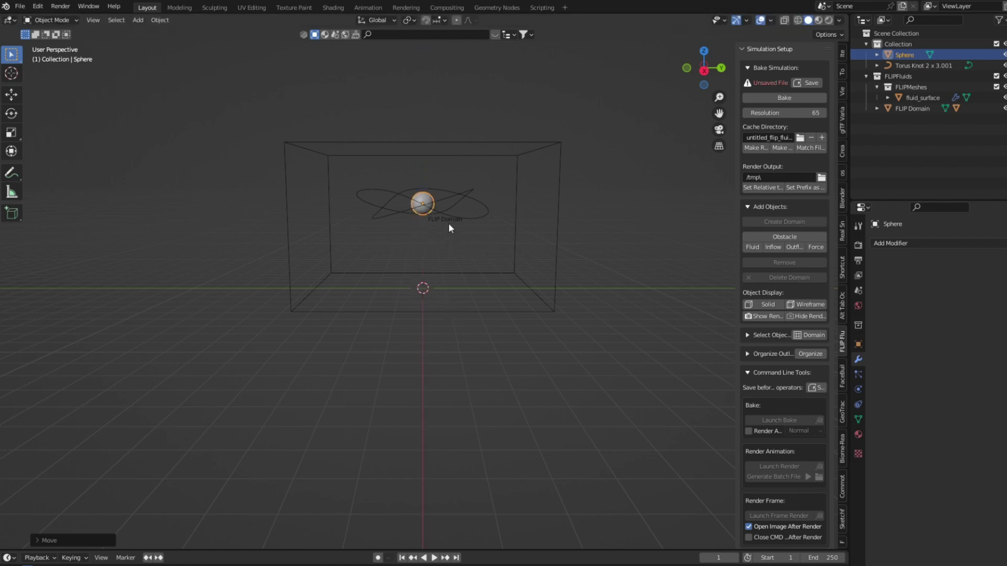
pyautogui.moveTo(448, 222)
pyautogui.mouseDown(button='middle')
pyautogui.moveTo(459, 317)
pyautogui.moveTo(650, 294)
pyautogui.mouseUp(button='middle')
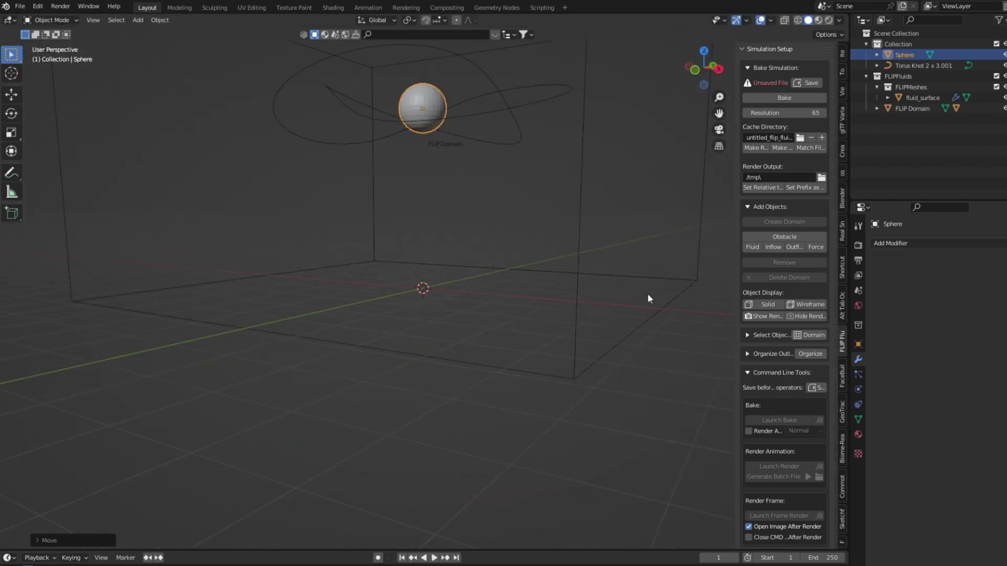
pyautogui.press('s')
pyautogui.click(567, 244)
# Give the sphere a Curve modifier following Torus Knot 2 x 3.001 and rescale it.
pyautogui.click(945, 243)
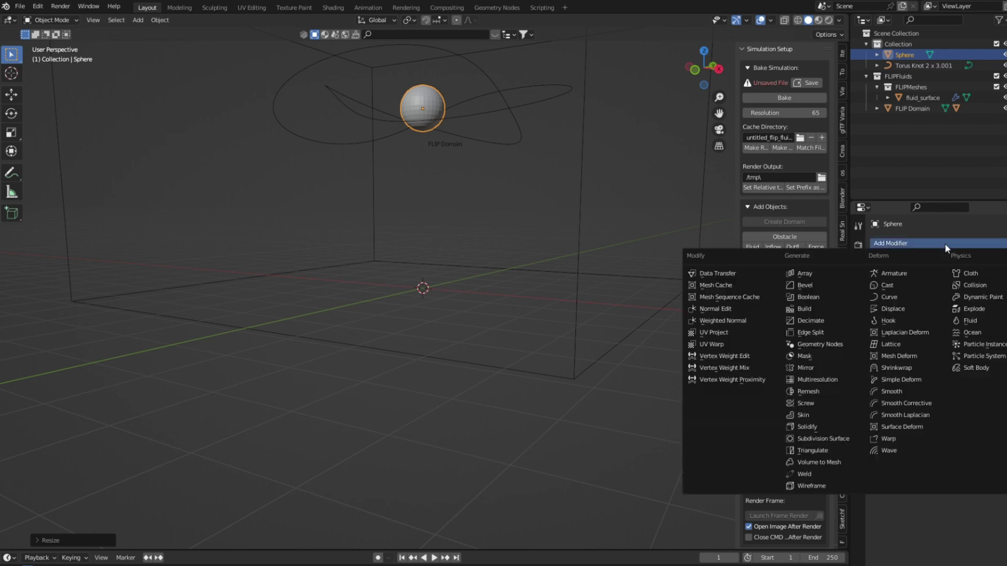
pyautogui.click(912, 298)
pyautogui.click(963, 279)
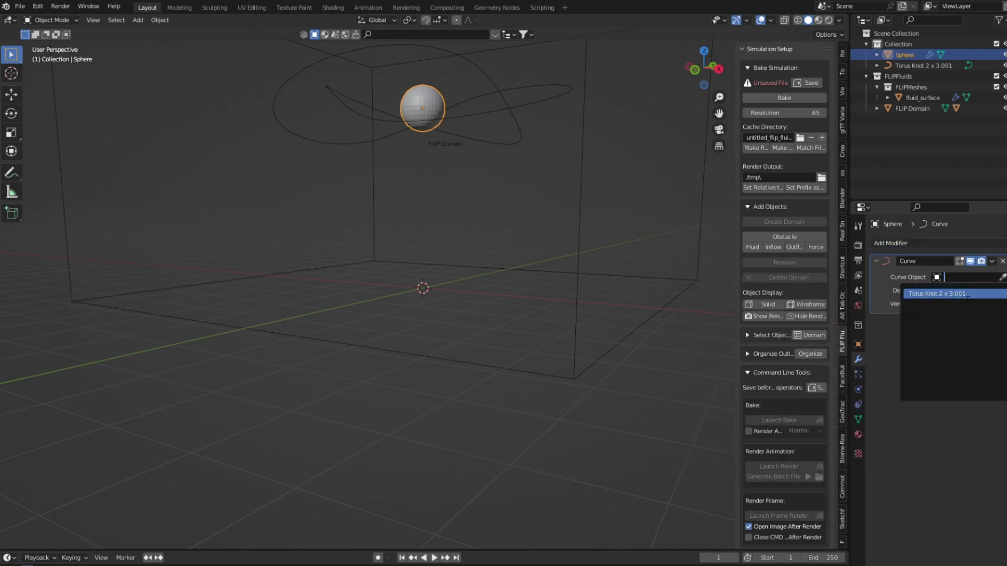
pyautogui.moveTo(603, 247); pyautogui.dragTo(523, 235, button='middle')
pyautogui.press('s')
pyautogui.click(506, 232)
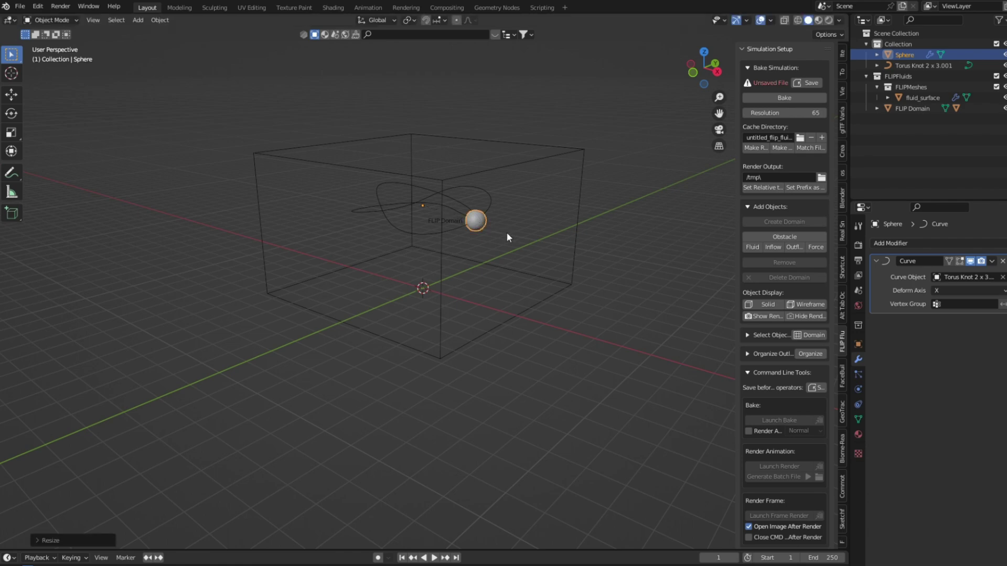
# Check the sphere on the knot from the right-side view and reselect the sphere.
pyautogui.press('KP_3')
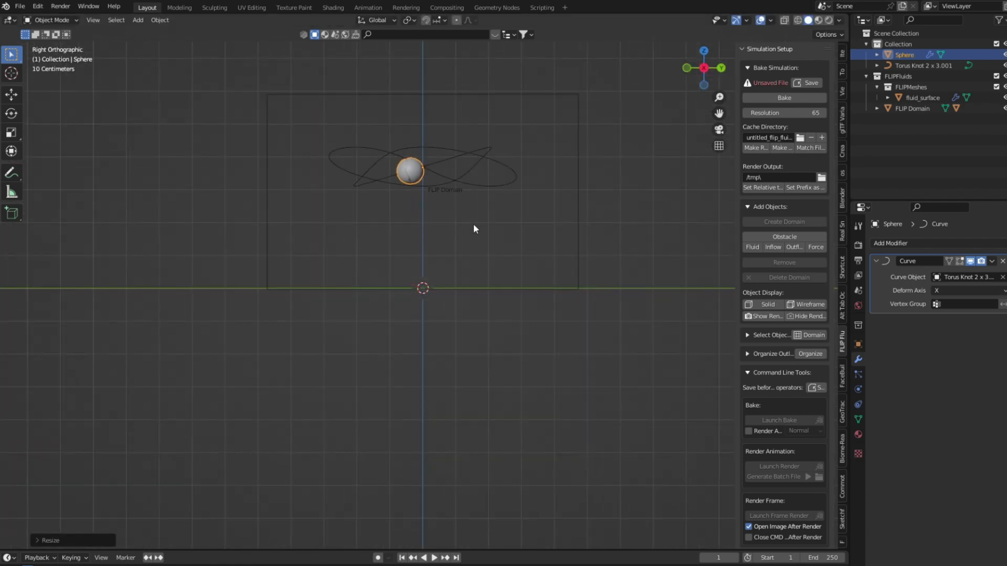
pyautogui.moveTo(424, 219); pyautogui.dragTo(433, 235, button='middle')
pyautogui.press('KP_3')
pyautogui.click(485, 174)
pyautogui.click(414, 175)
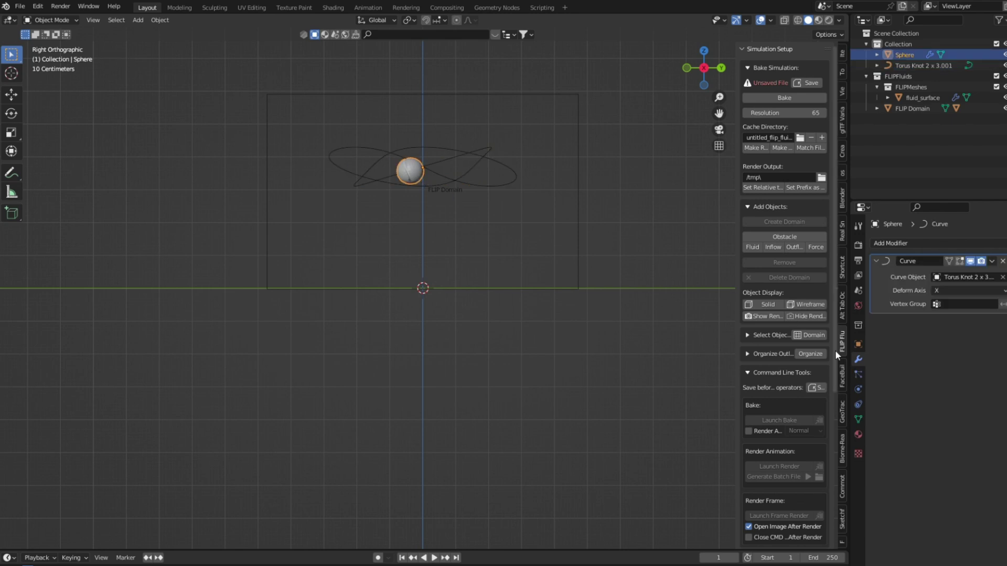
# Drive the sphere's Location X with the expression #frame/10.
pyautogui.click(858, 345)
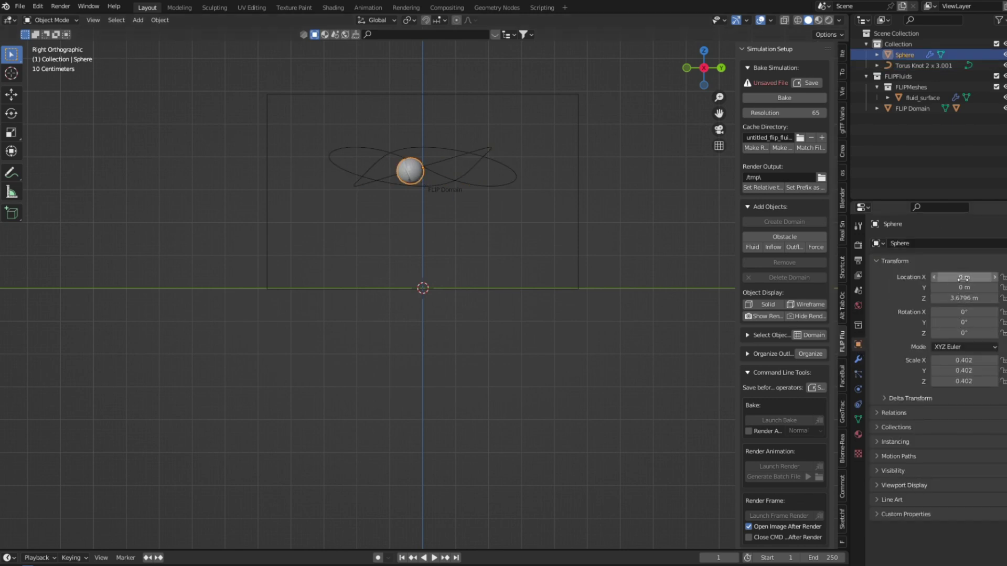
pyautogui.moveTo(964, 278); pyautogui.dragTo(981, 277)
pyautogui.press('BackSpace')
pyautogui.write('#frame/10')
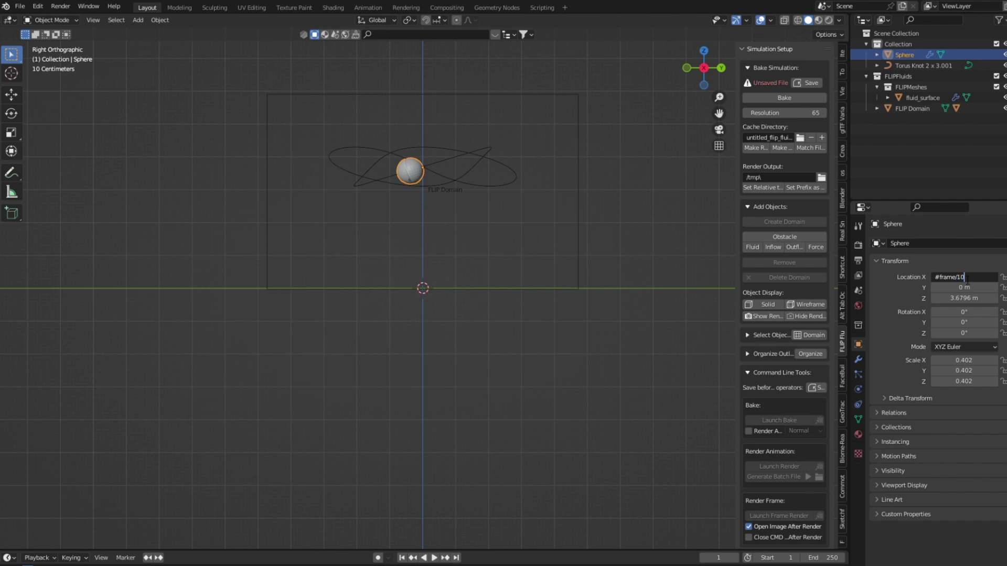
pyautogui.press('Return')
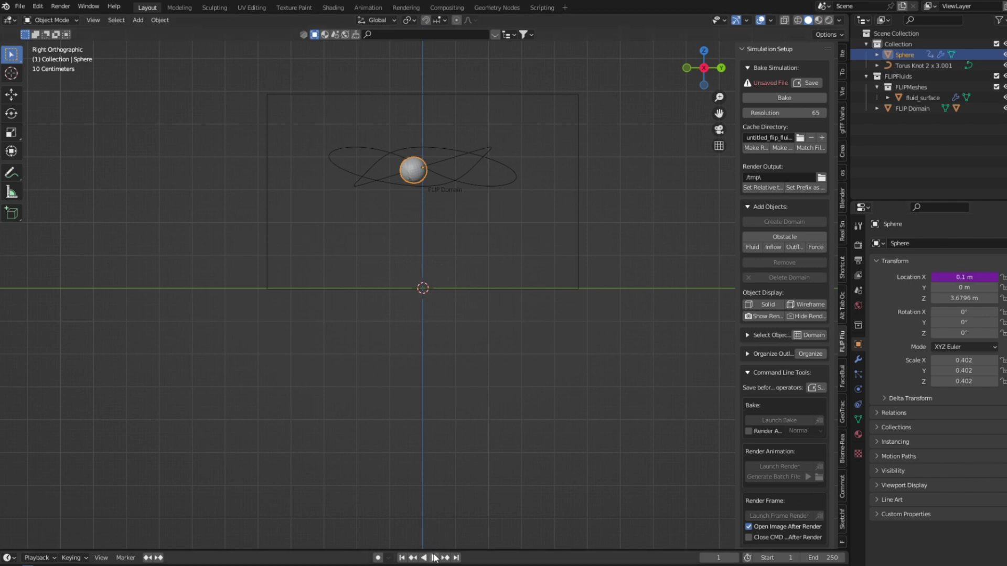
# Play the animation to confirm the sphere travels along the knot, pausing at frame 146.
pyautogui.click(434, 557)
pyautogui.moveTo(451, 430)
pyautogui.mouseDown(button='middle')
pyautogui.moveTo(462, 383)
pyautogui.moveTo(503, 416)
pyautogui.mouseUp(button='middle')
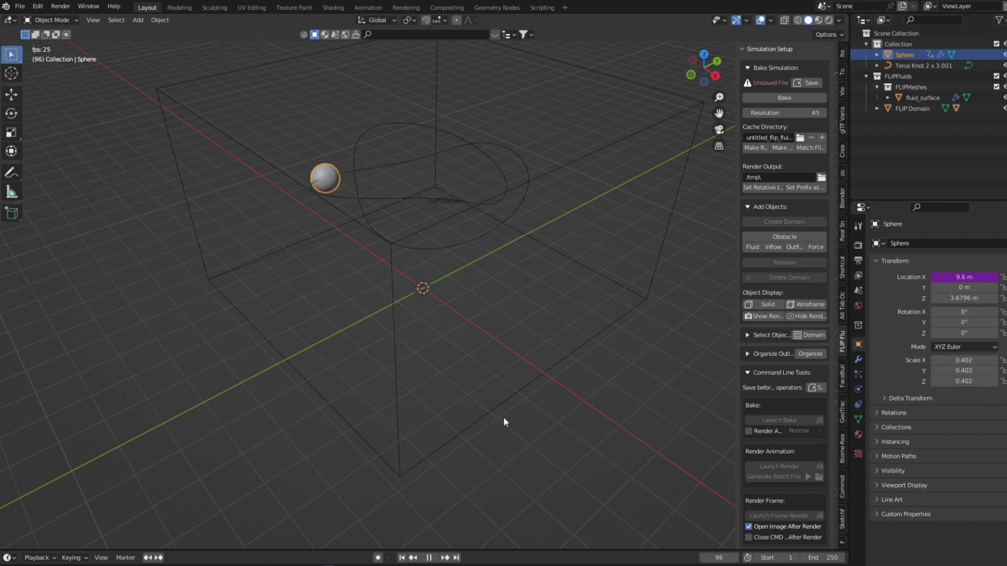
pyautogui.moveTo(503, 416); pyautogui.dragTo(474, 396, button='middle')
pyautogui.press('KP_3')
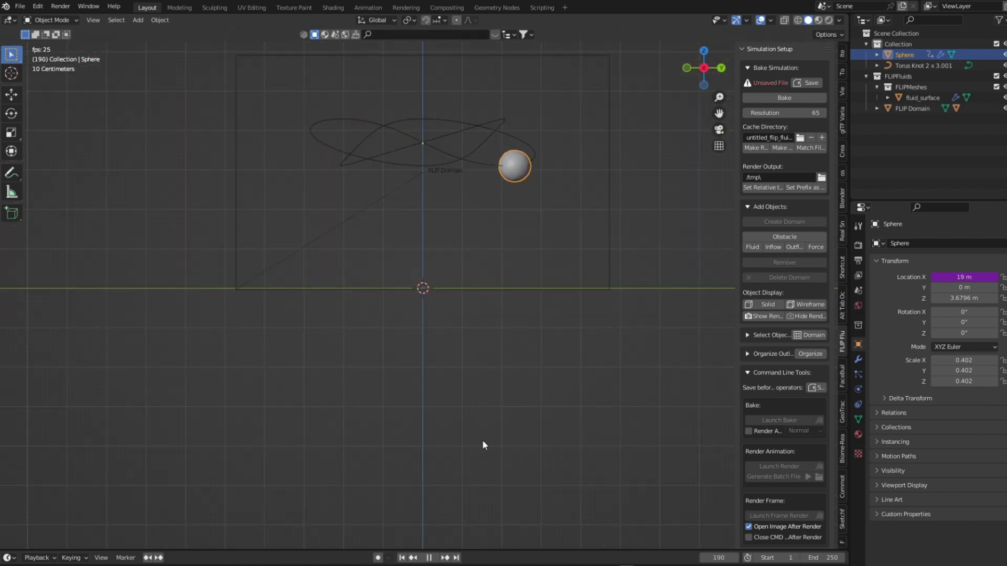
pyautogui.click(428, 558)
pyautogui.click(404, 558)
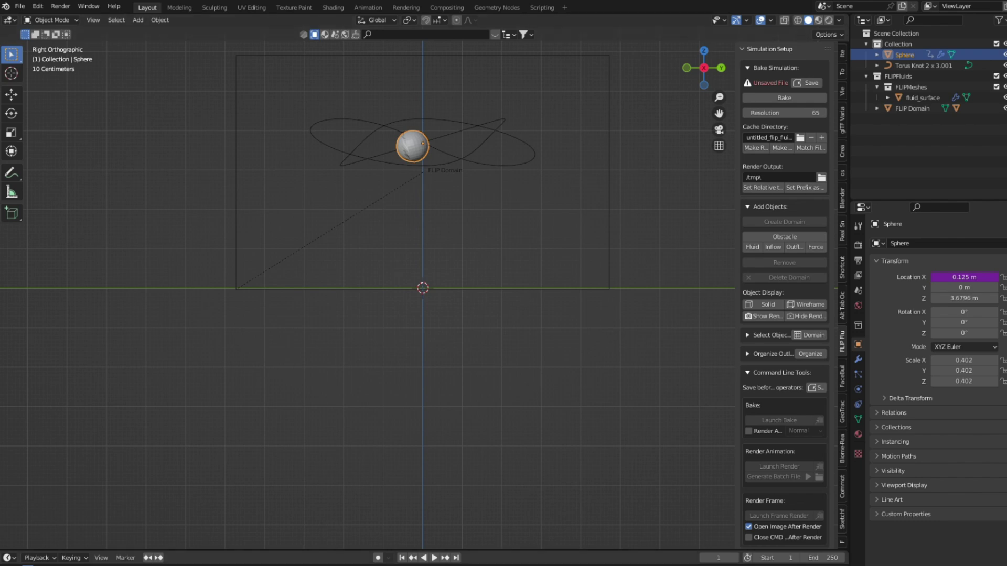
pyautogui.click(433, 557)
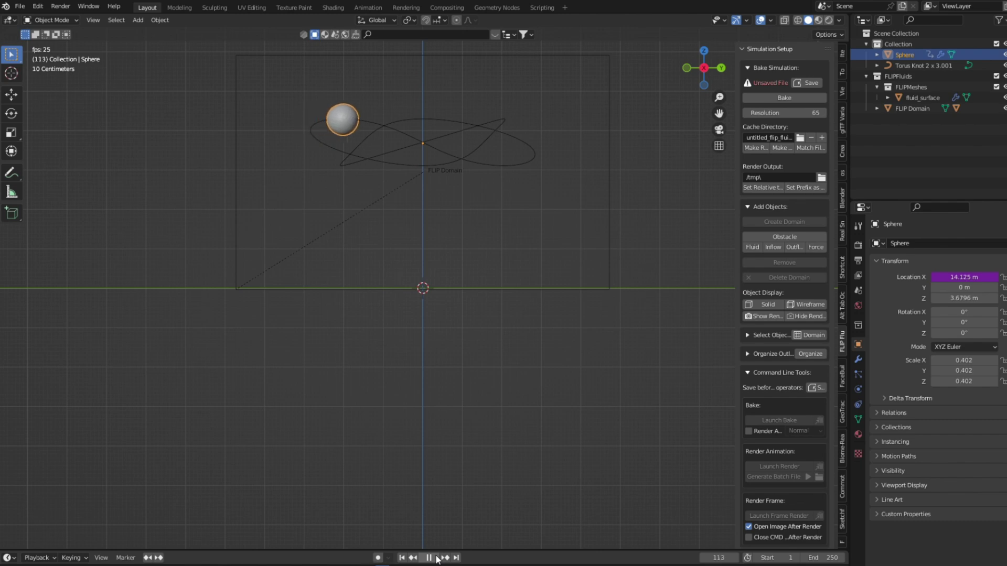
pyautogui.click(435, 558)
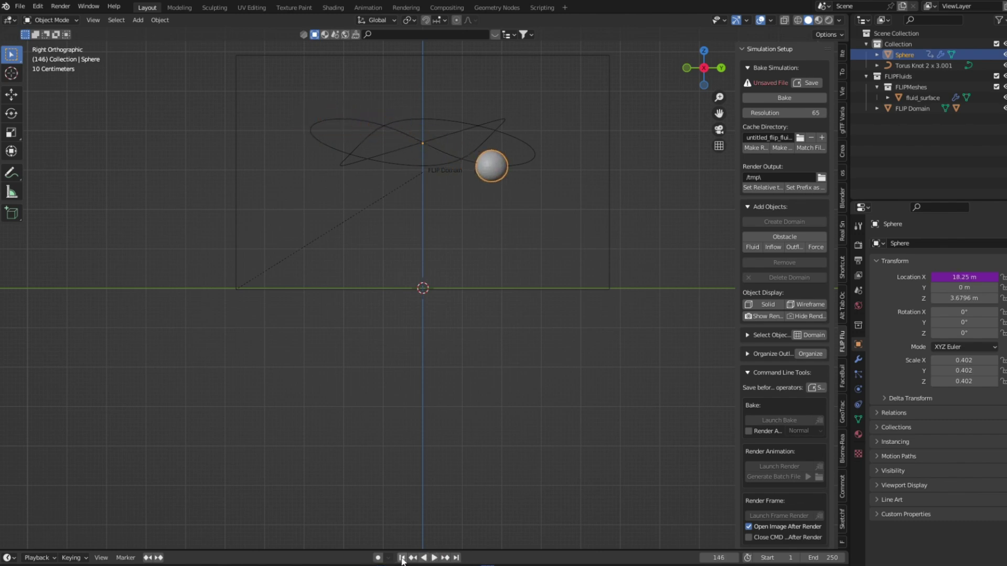
# Make the sphere a FLIP Fluids fluid object.
pyautogui.click(512, 369)
pyautogui.moveTo(496, 322); pyautogui.dragTo(507, 314, button='middle')
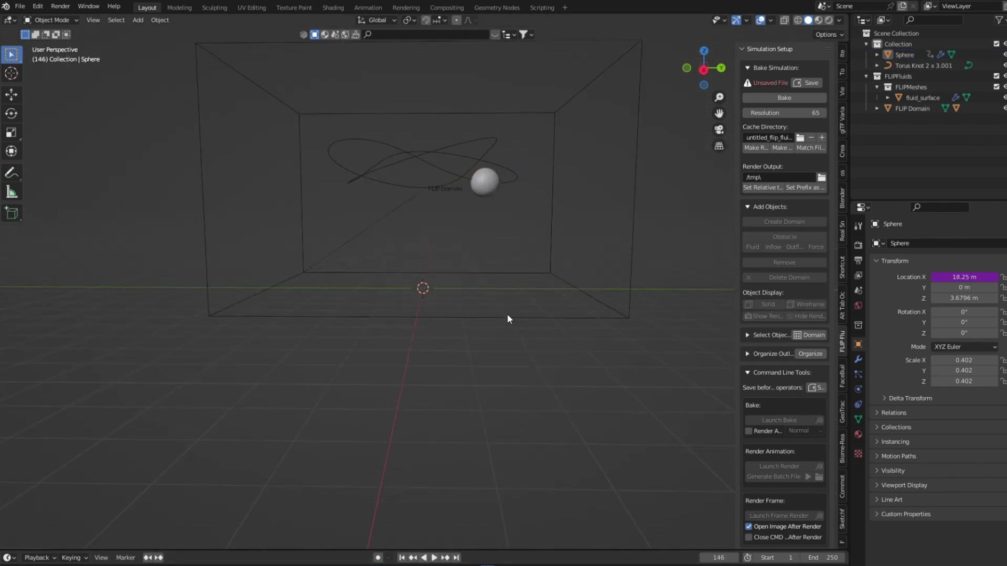
pyautogui.click(478, 183)
pyautogui.click(754, 248)
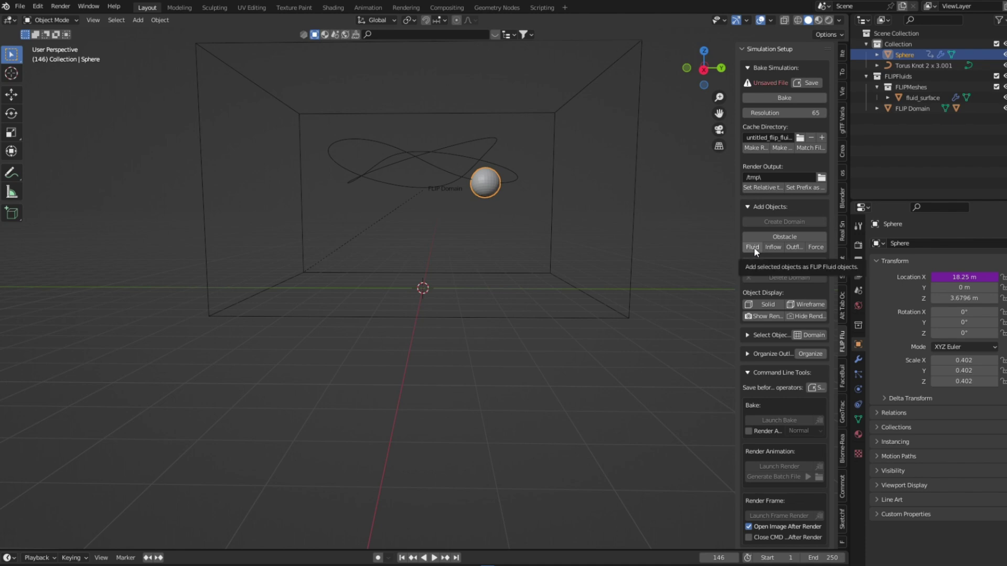
# Make the torus knot a FLIP force field with Attraction Strength -15.
pyautogui.click(512, 171)
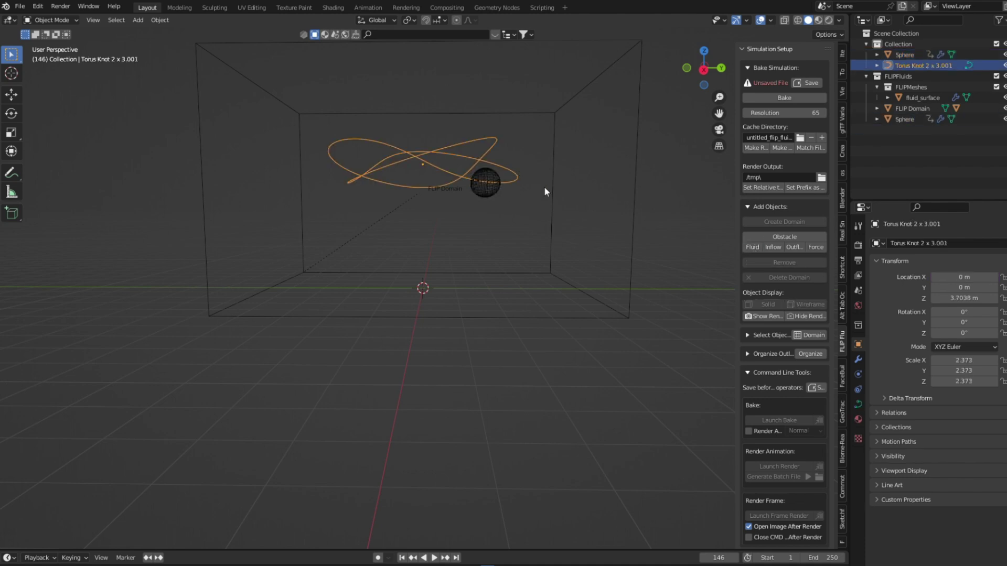
pyautogui.click(858, 374)
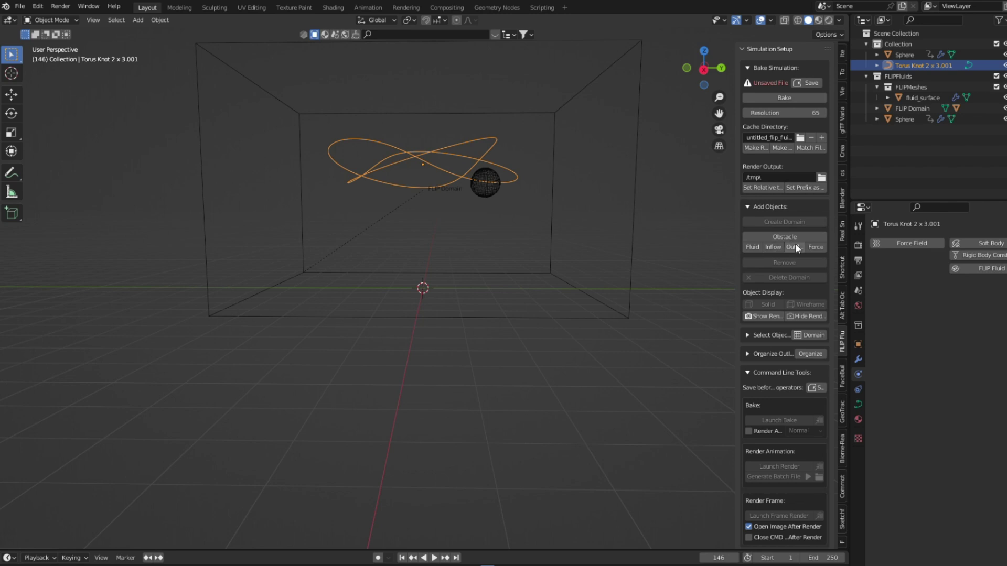
pyautogui.click(810, 247)
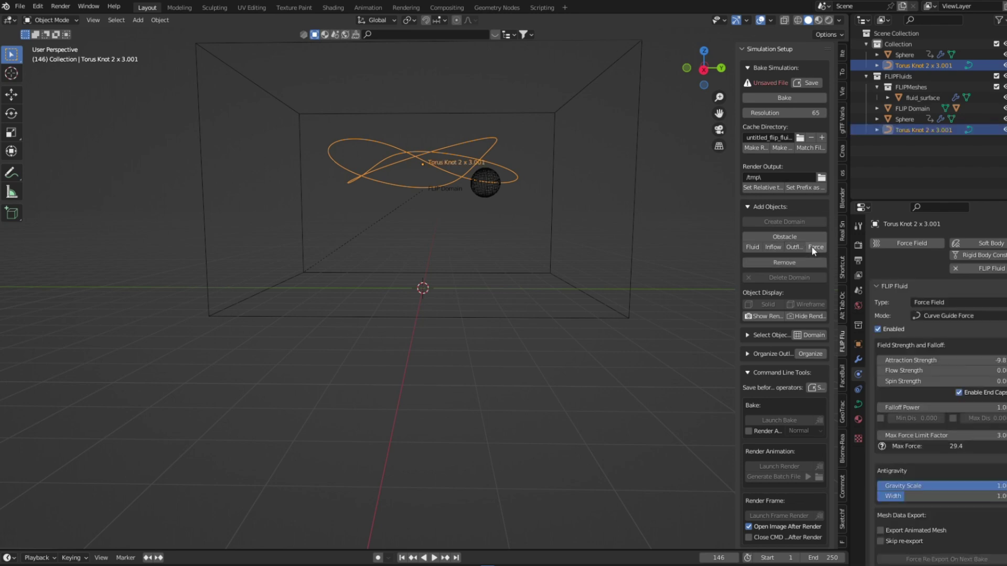
pyautogui.click(983, 362)
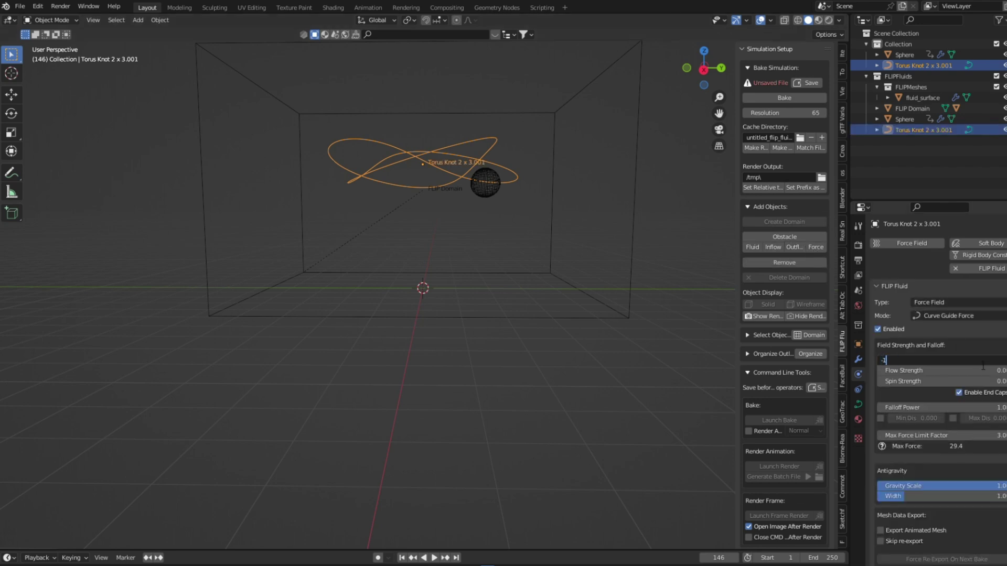
pyautogui.write('5')
pyautogui.press('Return')
# Set the force field's Flow Strength to 1.0 and Spin Strength to 2.0.
pyautogui.click(975, 370)
pyautogui.write('2')
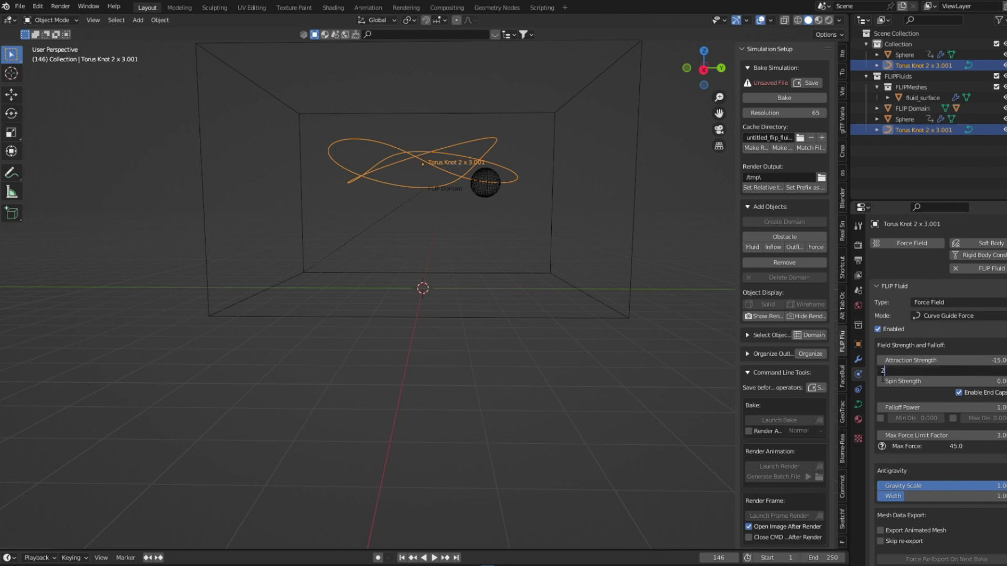
pyautogui.click(950, 381)
pyautogui.write('2')
pyautogui.press('Return')
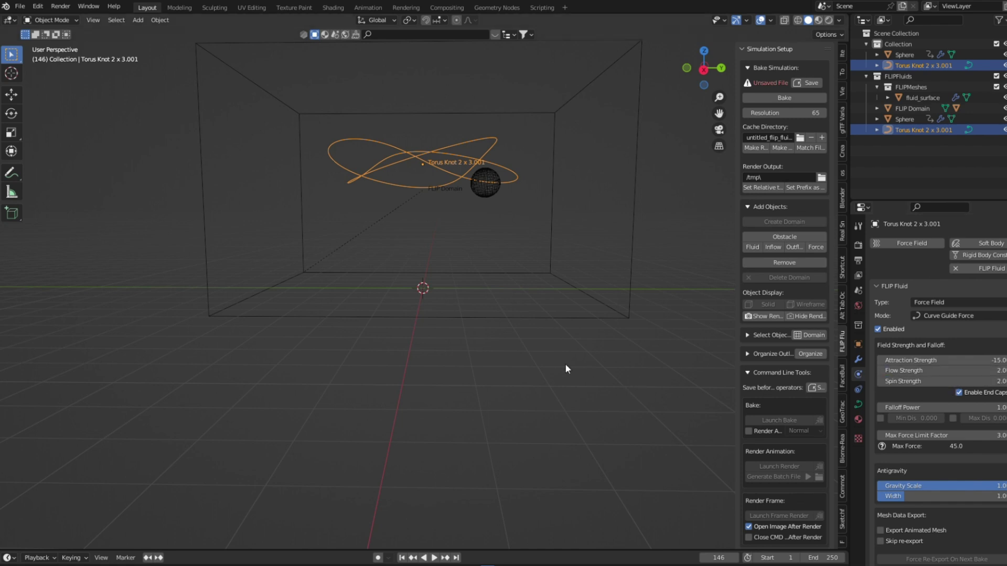
pyautogui.click(939, 370)
pyautogui.write('1')
pyautogui.press('Return')
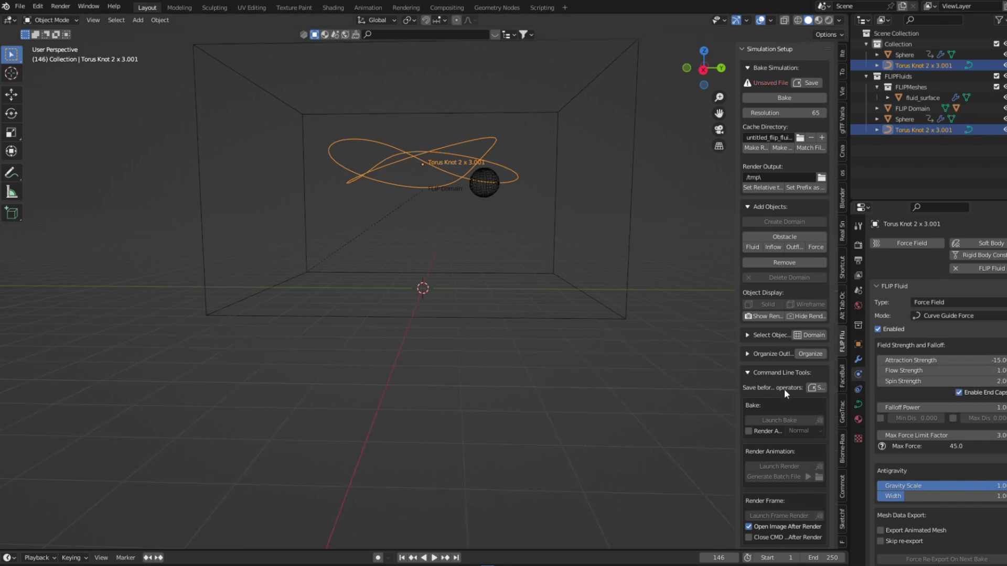
pyautogui.click(444, 314)
# Add a new cube to the scene in the right-side view.
pyautogui.scroll(-3, 461, 253)
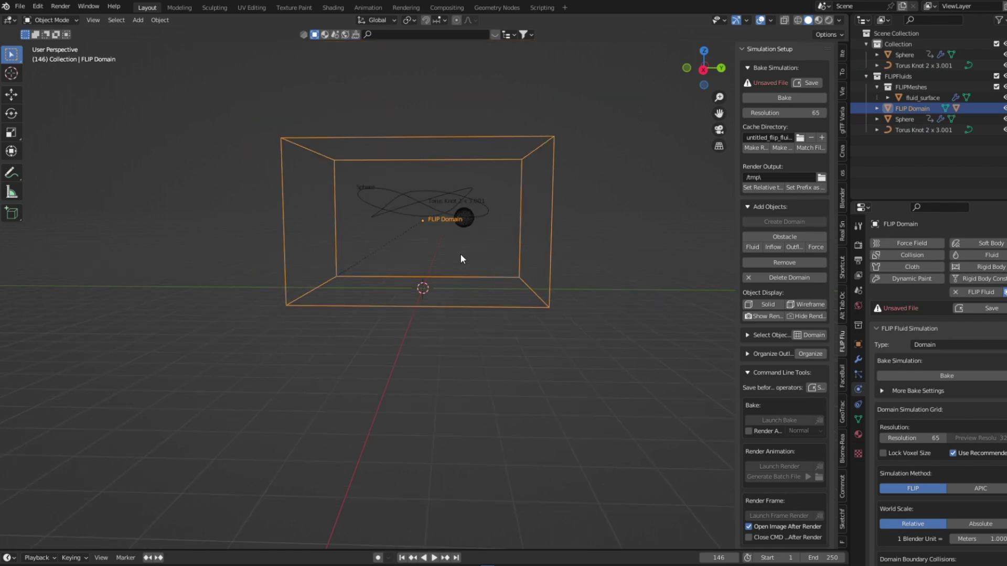
pyautogui.moveTo(460, 254)
pyautogui.mouseDown(button='middle')
pyautogui.moveTo(508, 269)
pyautogui.moveTo(463, 252)
pyautogui.mouseUp(button='middle')
pyautogui.click(462, 233)
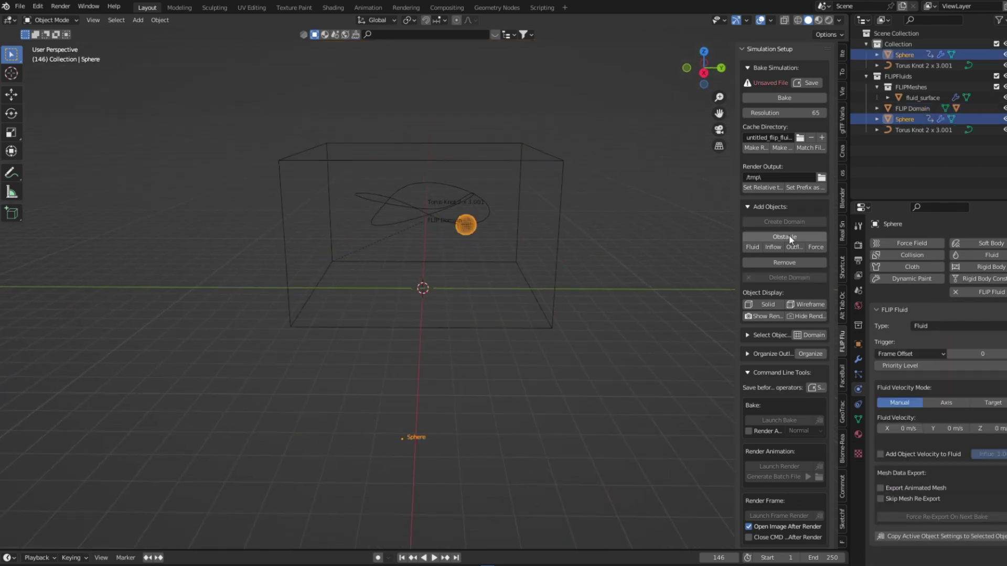
pyautogui.click(527, 319)
pyautogui.moveTo(468, 297); pyautogui.dragTo(454, 275, button='middle')
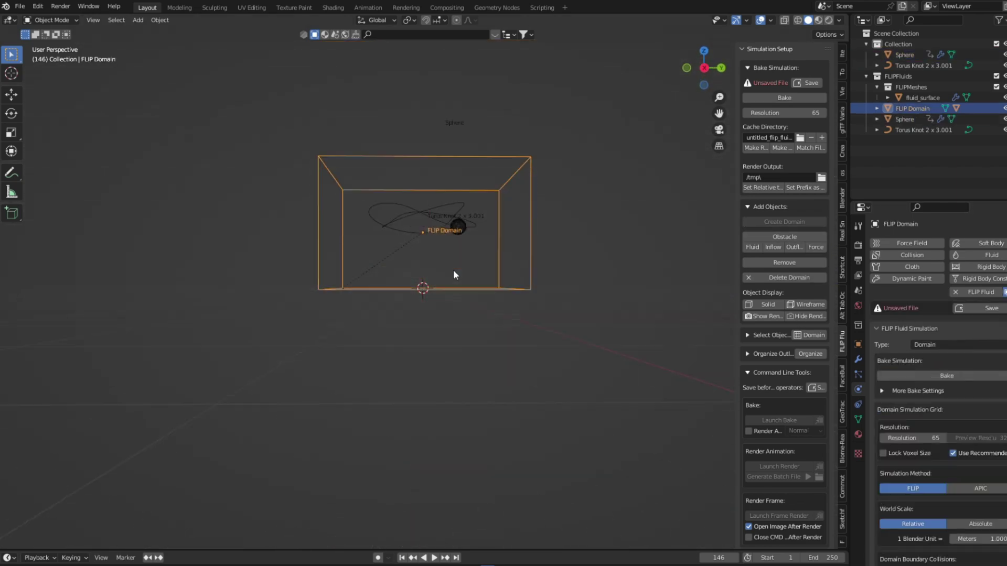
pyautogui.press('KP_3')
pyautogui.hotkey('shift', 'a')
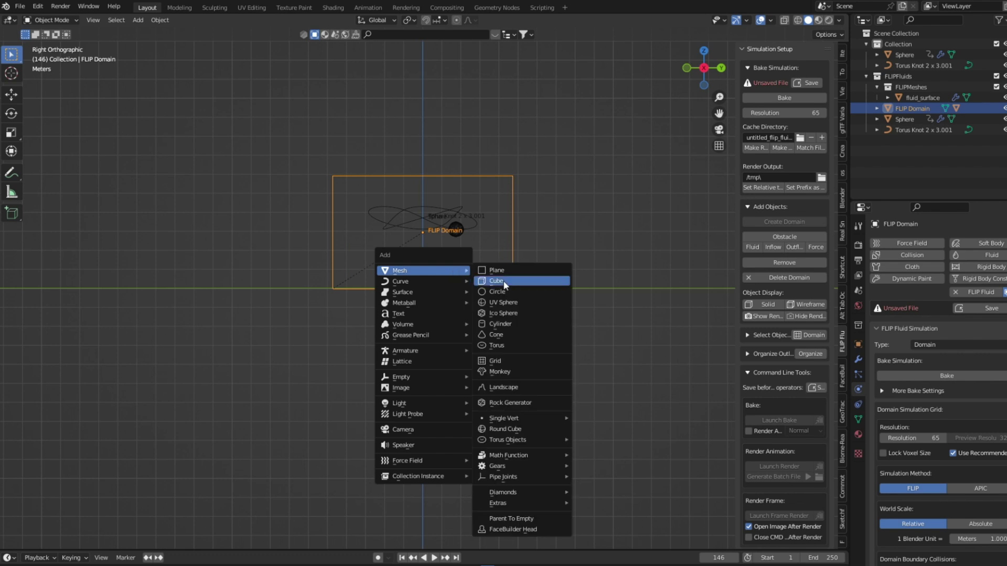
pyautogui.click(503, 284)
# Flatten the cube along Z into a thin slab.
pyautogui.press('Tab')
pyautogui.press('s')
pyautogui.press('z')
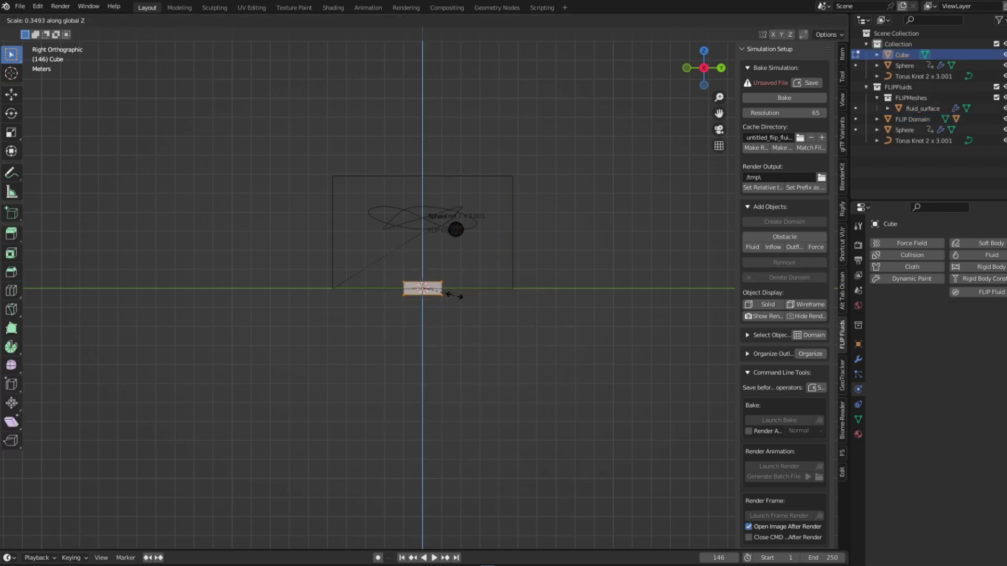
pyautogui.click(453, 296)
pyautogui.press('Tab')
pyautogui.press('s')
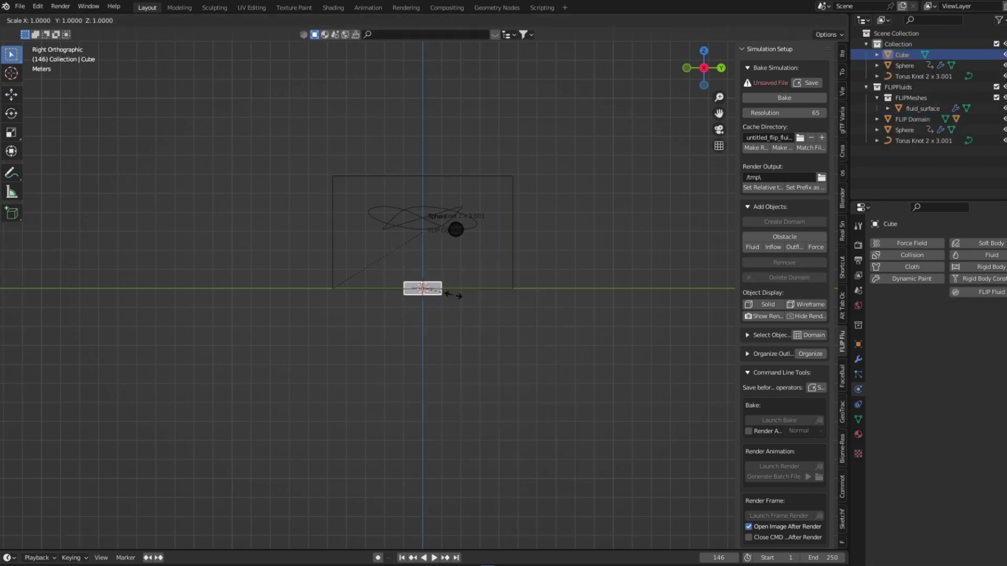
pyautogui.press('Escape')
pyautogui.press('Tab')
pyautogui.press('s')
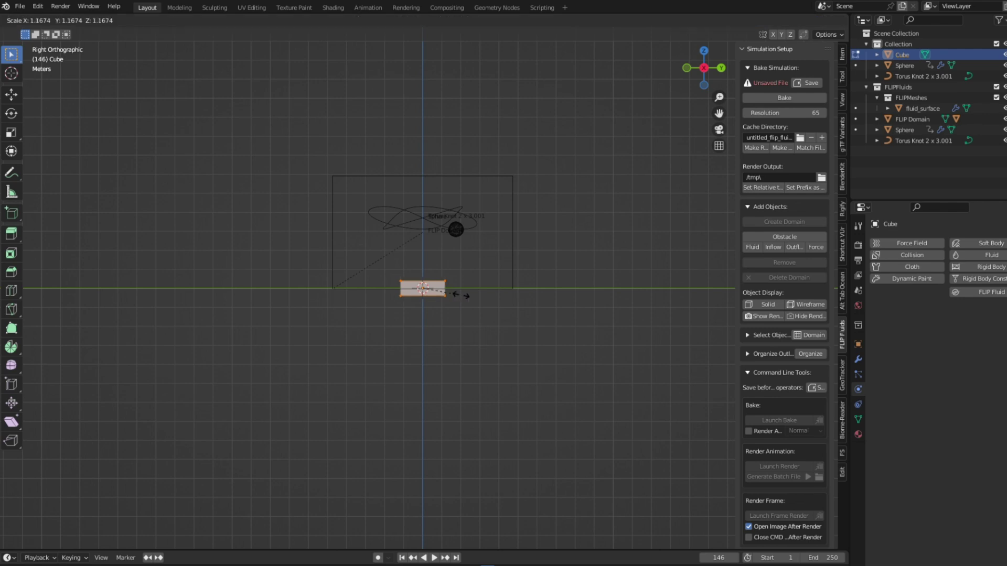
pyautogui.press('Tab')
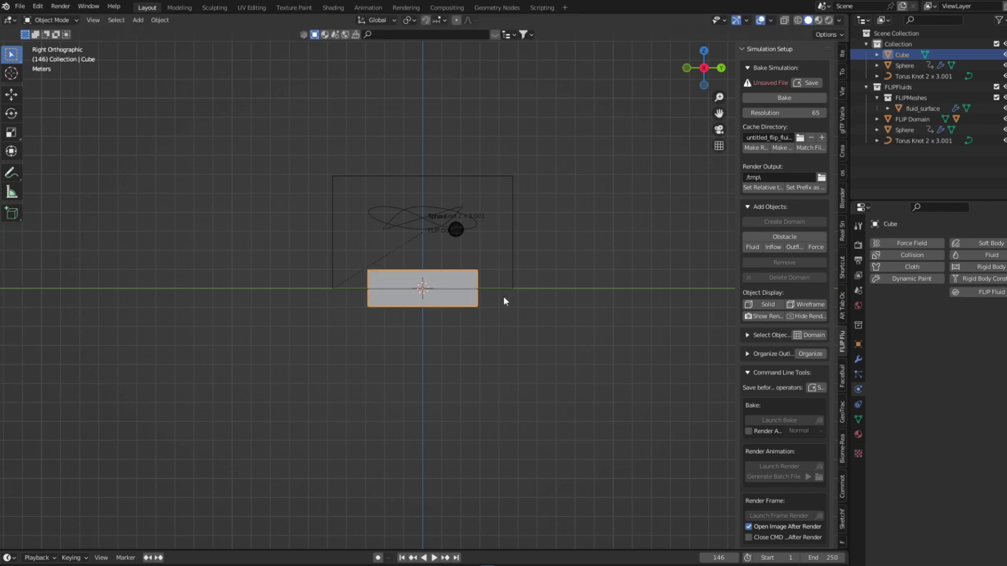
pyautogui.press('s')
pyautogui.press('z')
pyautogui.click(457, 298)
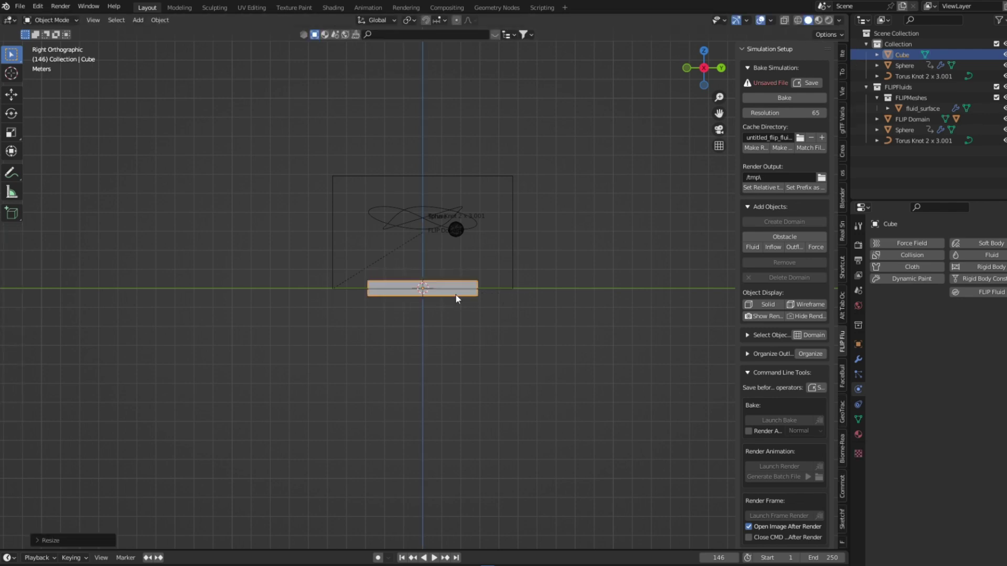
# Raise the slab slightly so it rests low inside the domain.
pyautogui.press('g')
pyautogui.press('z')
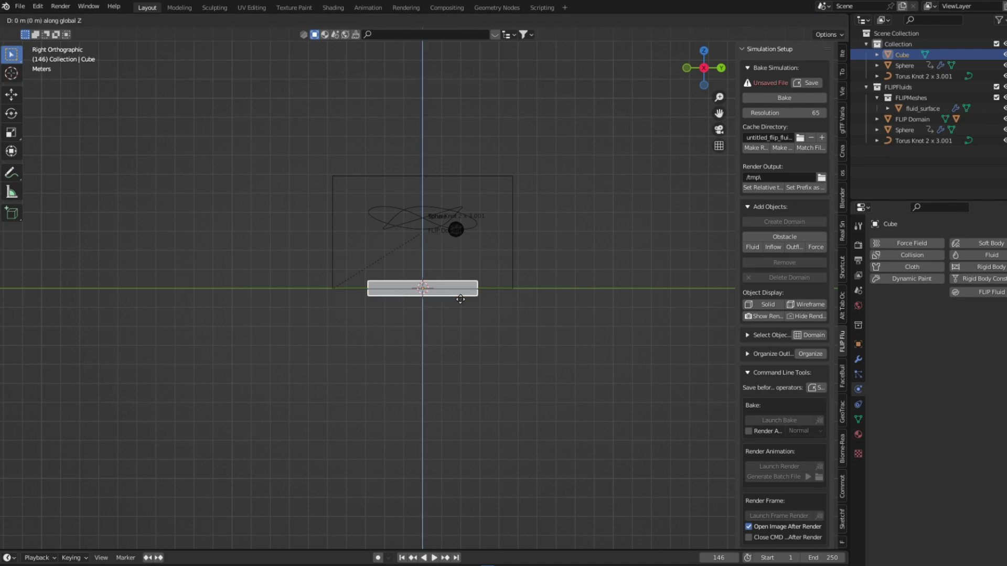
pyautogui.click(462, 289)
pyautogui.press('KP_Decimal')
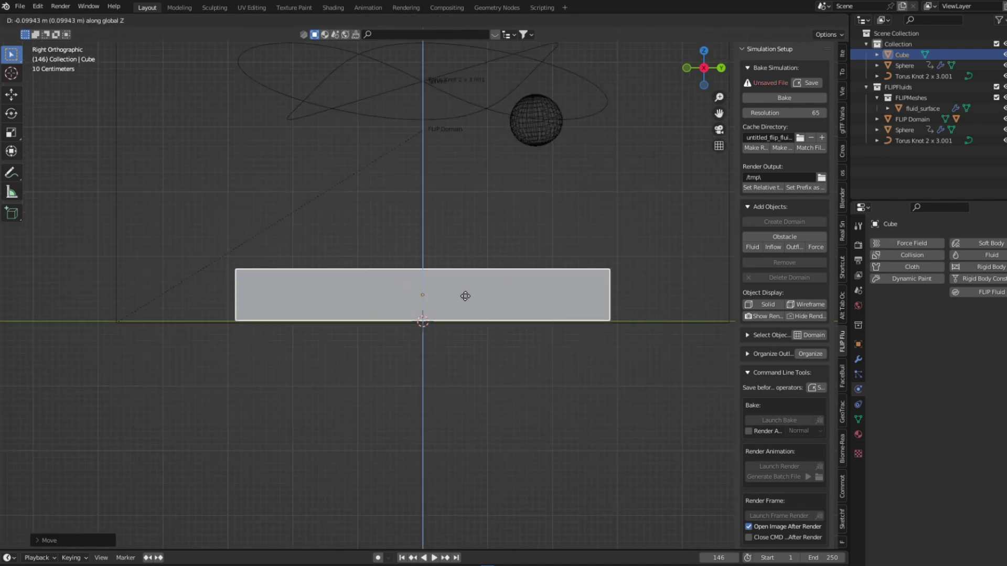
pyautogui.scroll(-10, 457, 288)
pyautogui.press('Tab')
pyautogui.press('s')
pyautogui.press('Escape')
pyautogui.press('Tab')
# Make the slab a FLIP Fluids fluid object.
pyautogui.moveTo(451, 294); pyautogui.dragTo(543, 310, button='middle')
pyautogui.scroll(-3, 530, 313)
pyautogui.scroll(-2, 503, 314)
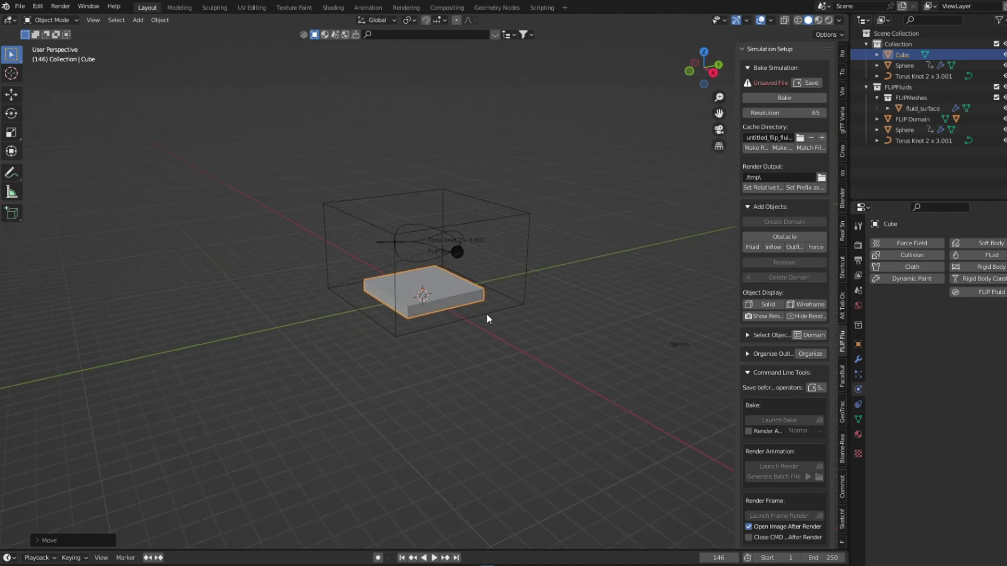
pyautogui.scroll(1, 472, 310)
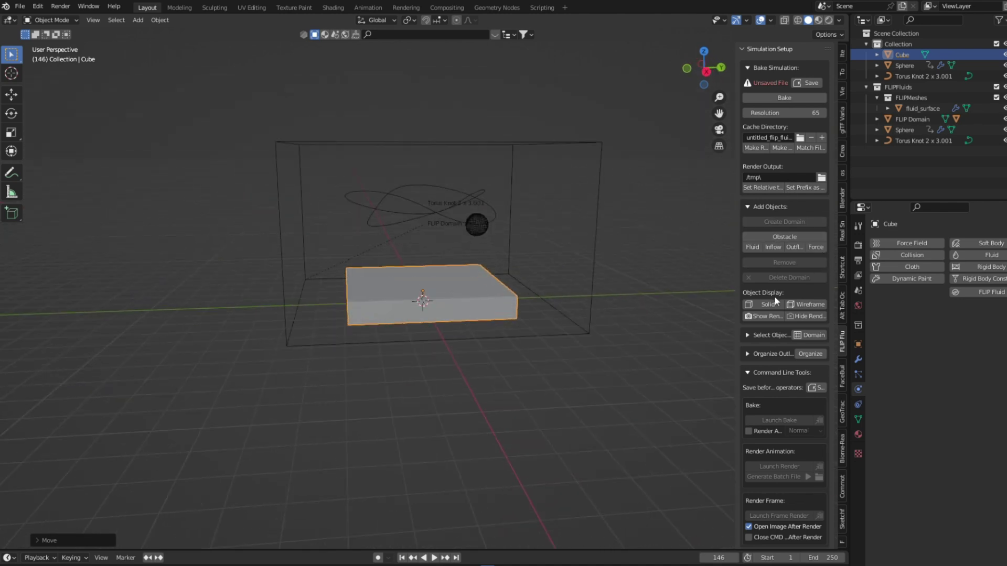
pyautogui.click(754, 247)
# Select the FLIP Domain and keep its simulation resolution at 65.
pyautogui.click(596, 307)
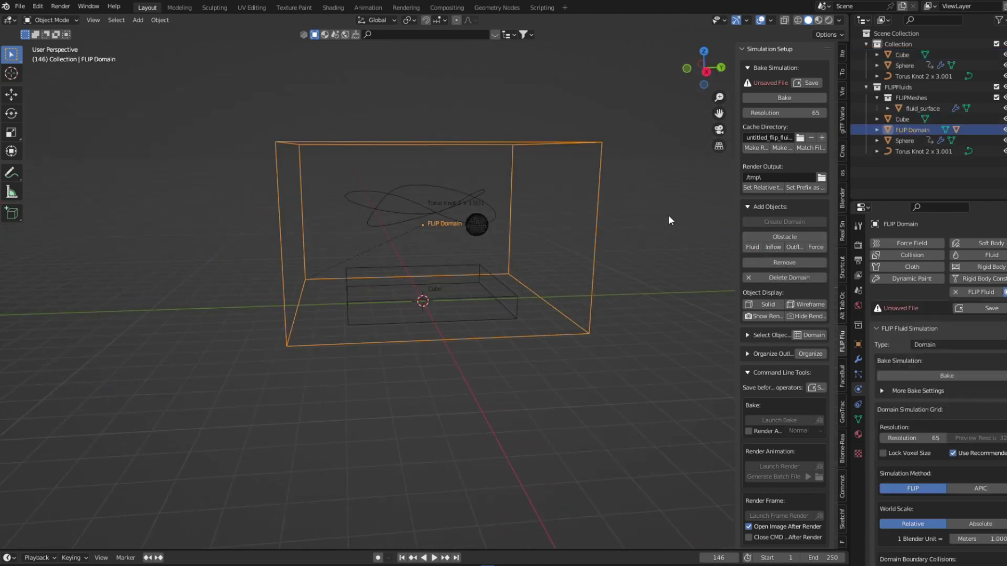
pyautogui.doubleClick(810, 113)
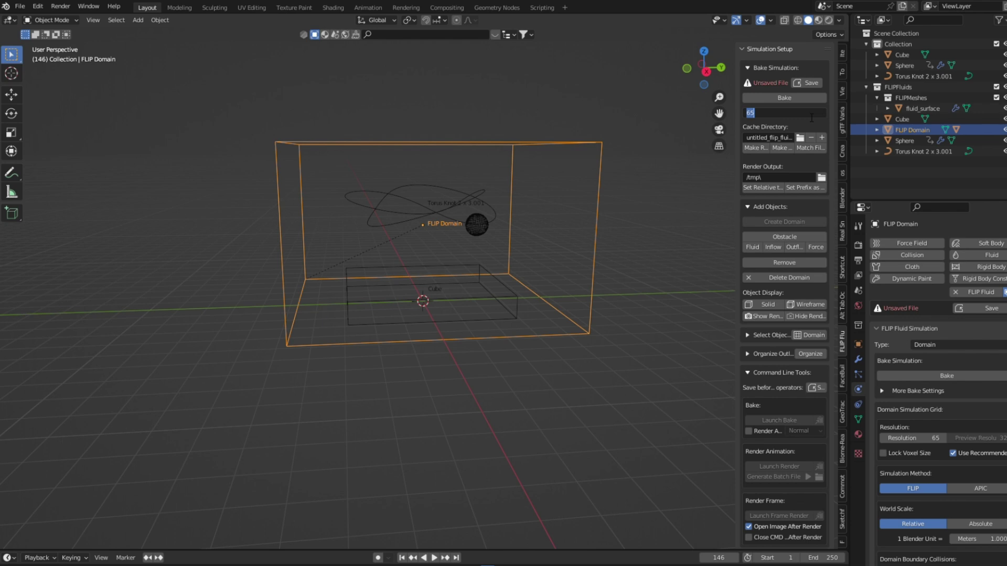
pyautogui.press('Return')
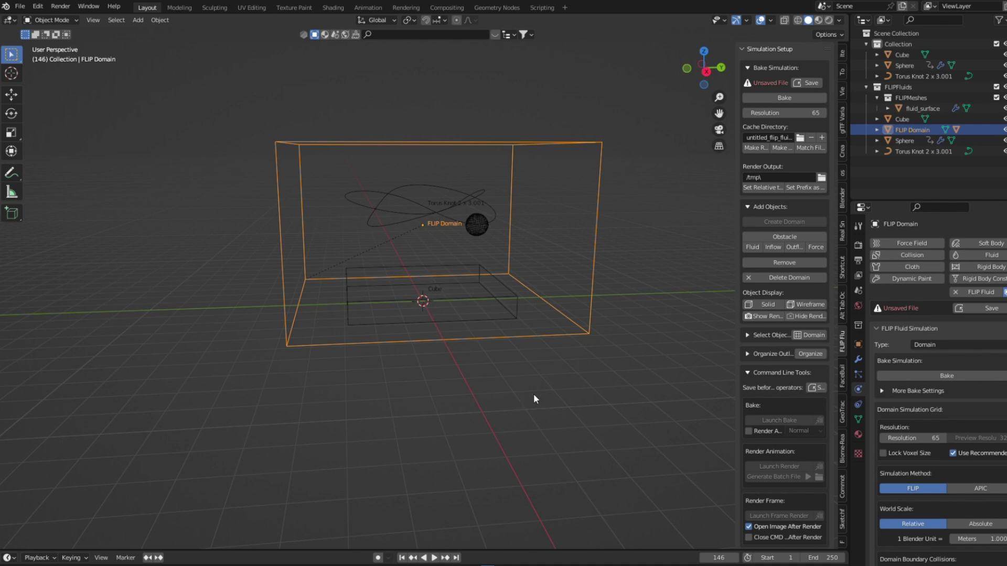
# Rewind to frame 1, deselect everything, and start baking the fluid simulation.
pyautogui.click(401, 557)
pyautogui.click(520, 360)
pyautogui.scroll(-3, 518, 344)
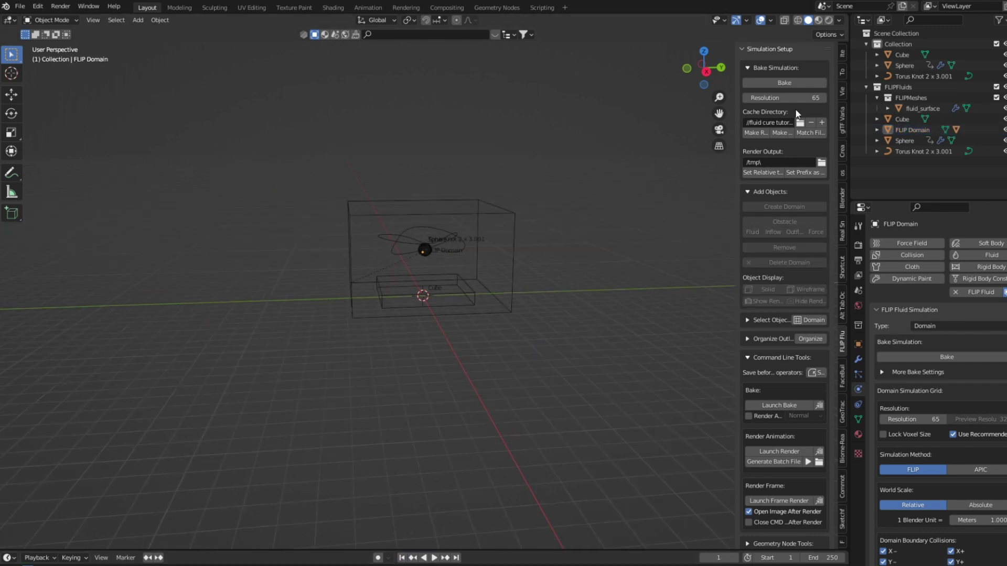
pyautogui.click(798, 84)
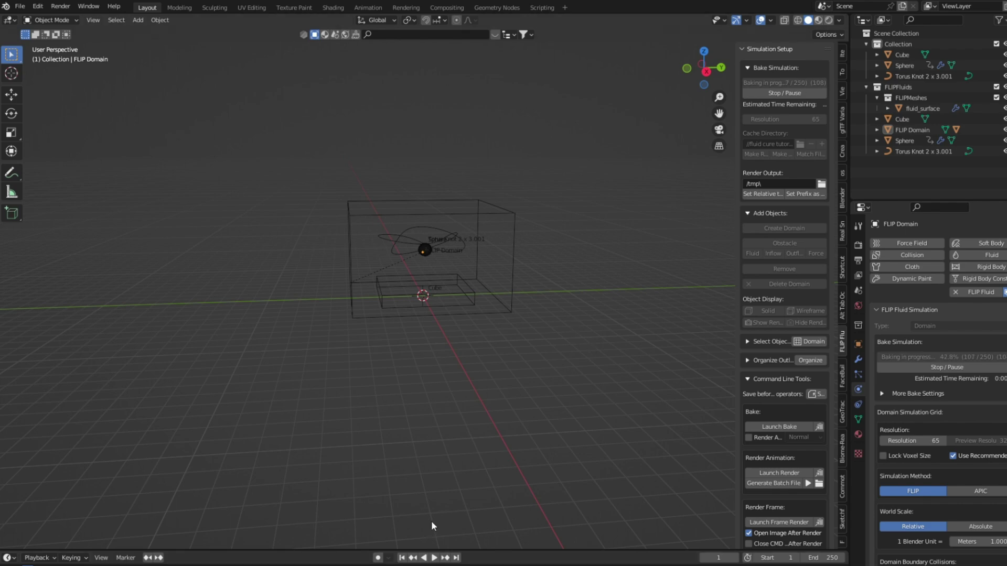
# Play the baked fluid and orbit around the domain to preview it.
pyautogui.click(433, 558)
pyautogui.scroll(6, 430, 424)
pyautogui.moveTo(430, 424); pyautogui.dragTo(461, 433, button='middle')
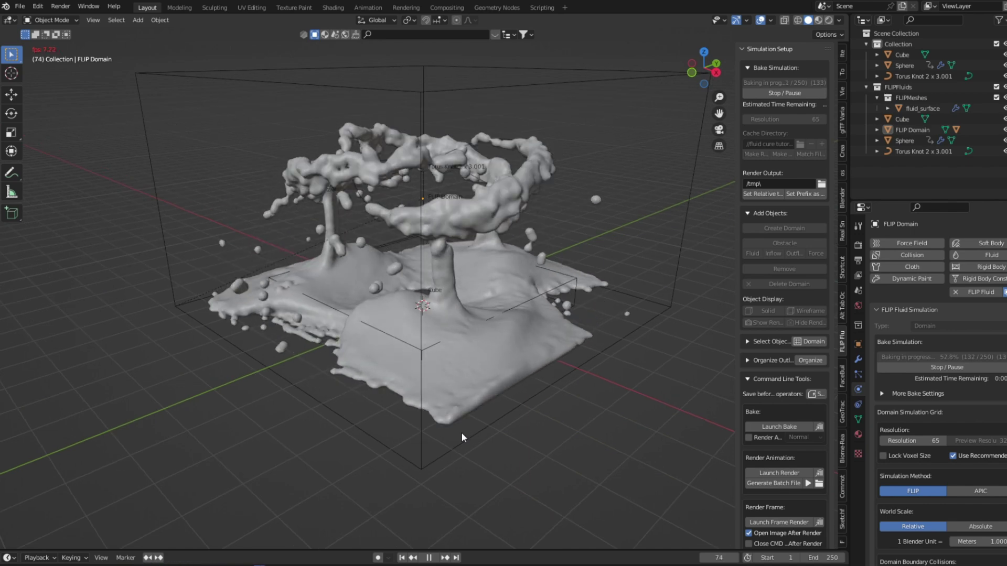
pyautogui.moveTo(446, 495); pyautogui.dragTo(430, 455, button='middle')
pyautogui.click(429, 558)
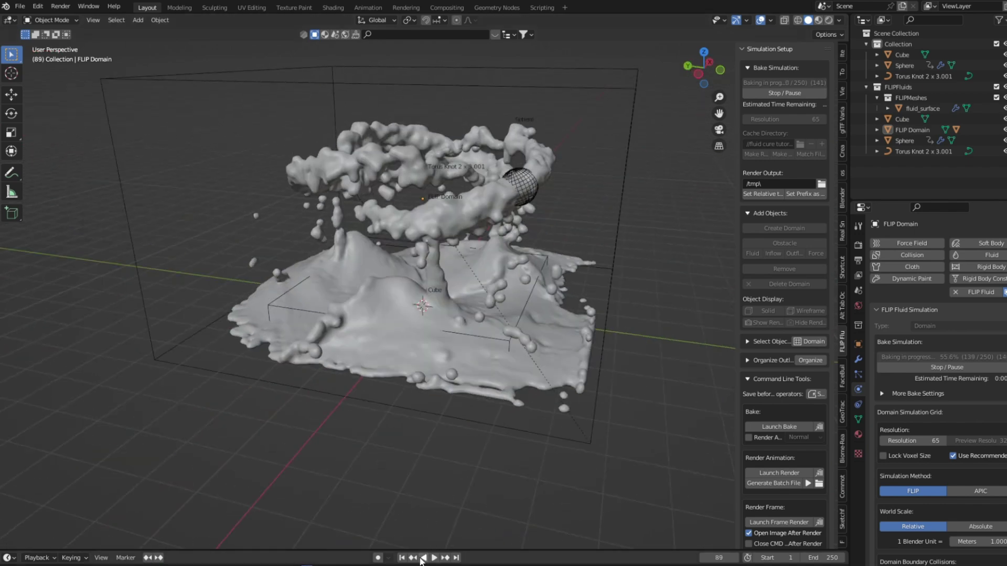
# Replay from frame 1, orbit to a higher view, and pause the bake at frame 186.
pyautogui.click(402, 557)
pyautogui.click(429, 557)
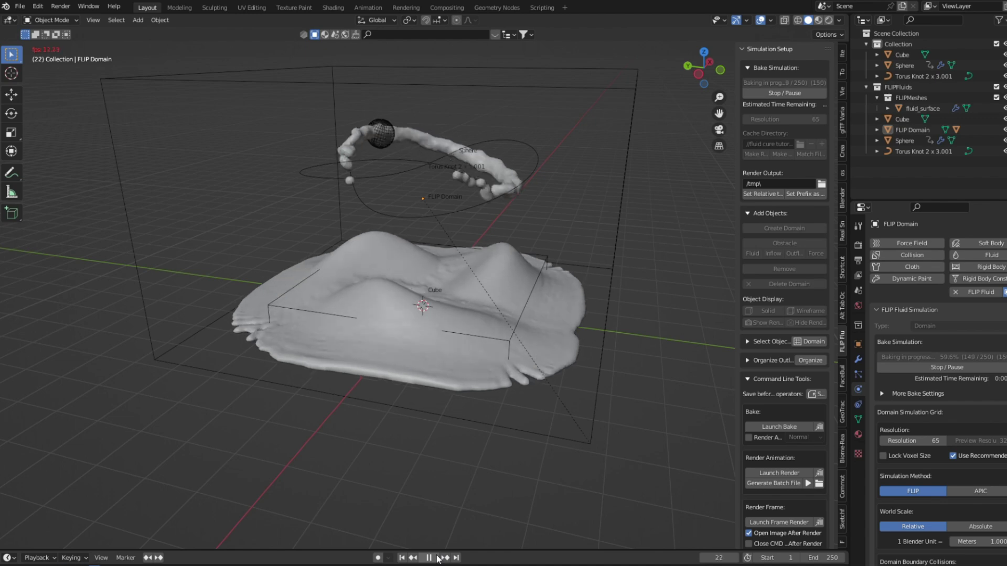
pyautogui.moveTo(435, 504)
pyautogui.mouseDown(button='middle')
pyautogui.moveTo(423, 464)
pyautogui.moveTo(466, 421)
pyautogui.moveTo(422, 451)
pyautogui.mouseUp(button='middle')
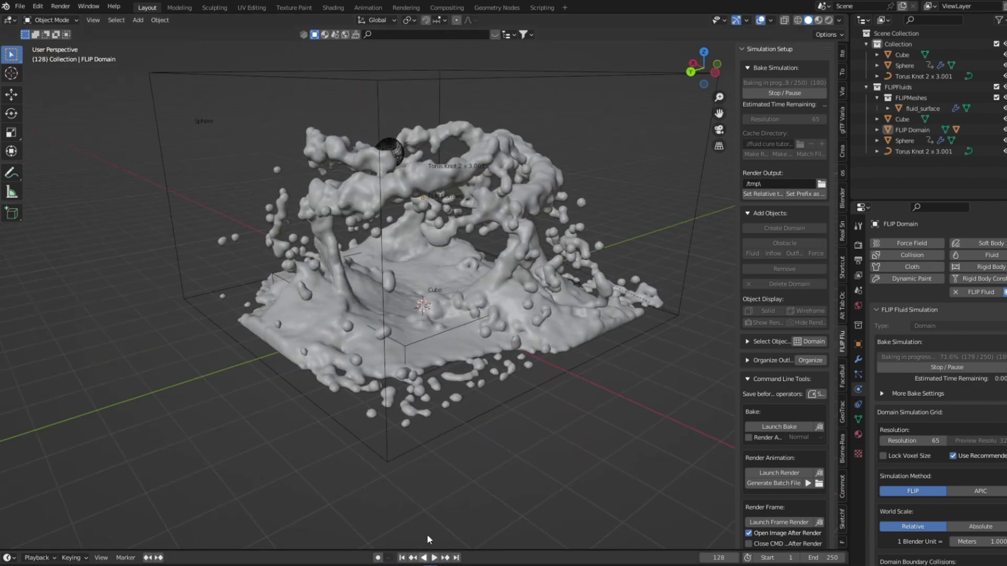
pyautogui.press('space')
pyautogui.moveTo(427, 534); pyautogui.dragTo(536, 435, button='middle')
pyautogui.click(776, 93)
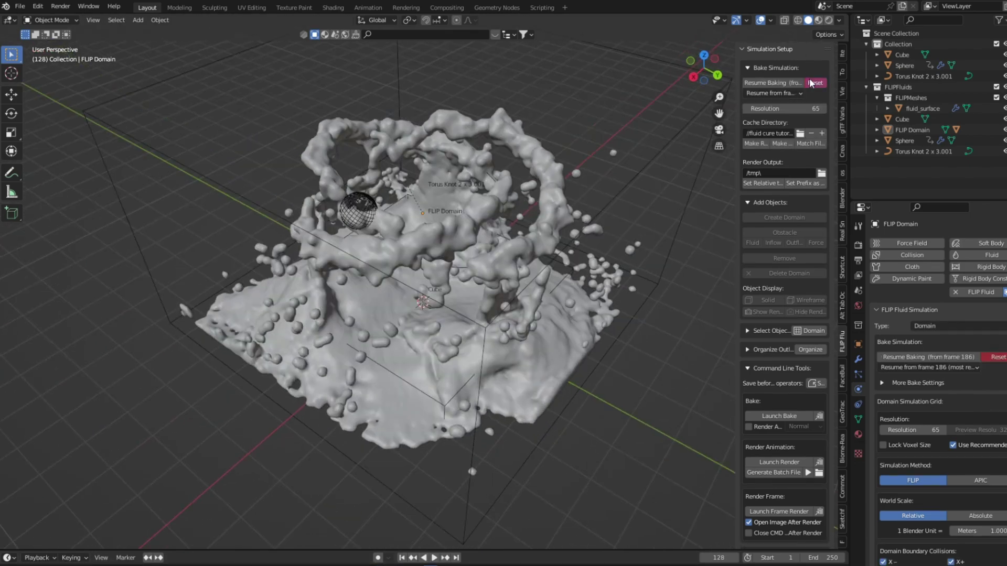
# Inspect the Torus Knot, Sphere and Cube, then select the FLIP Domain in right view.
pyautogui.moveTo(530, 211); pyautogui.dragTo(373, 165, button='middle')
pyautogui.click(352, 168)
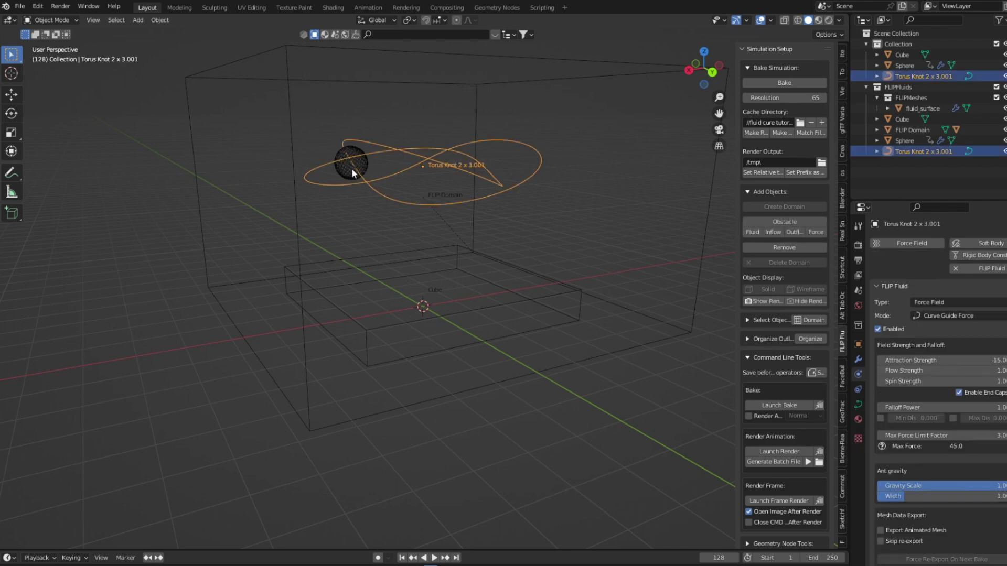
pyautogui.click(360, 172)
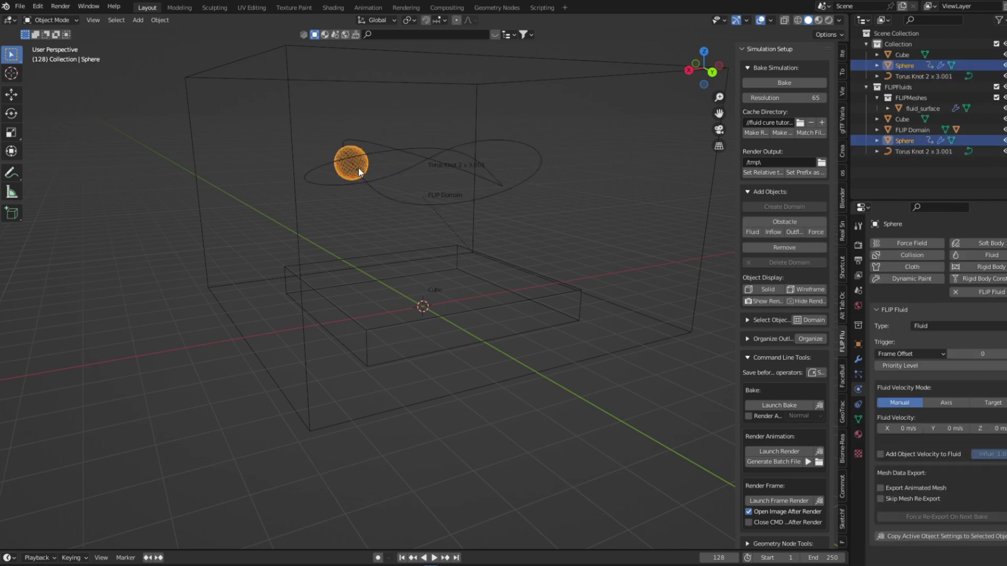
pyautogui.moveTo(361, 172); pyautogui.dragTo(378, 115, button='middle')
pyautogui.scroll(-3, 433, 272)
pyautogui.scroll(-1, 434, 276)
pyautogui.click(422, 294)
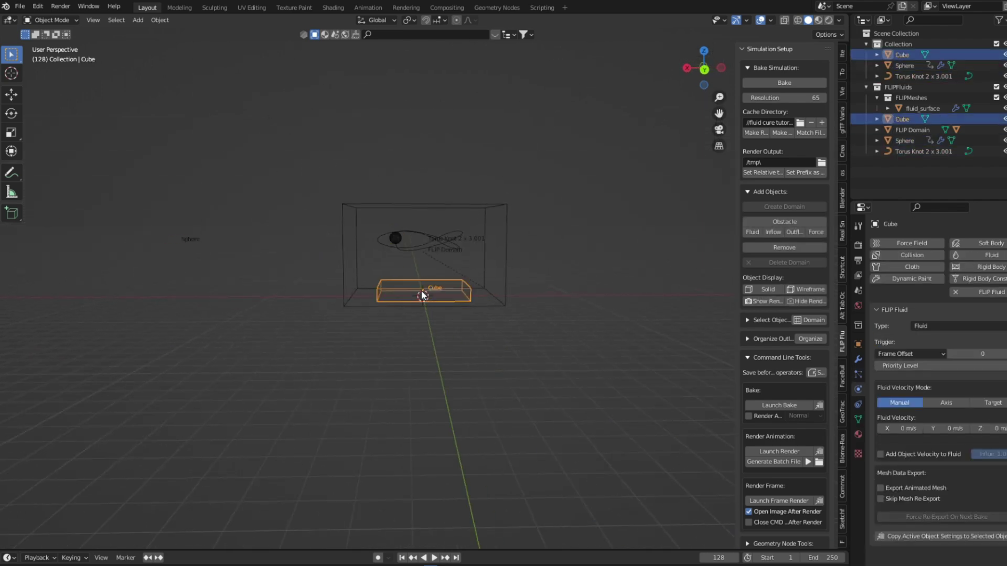
pyautogui.press('KP_3')
pyautogui.click(501, 223)
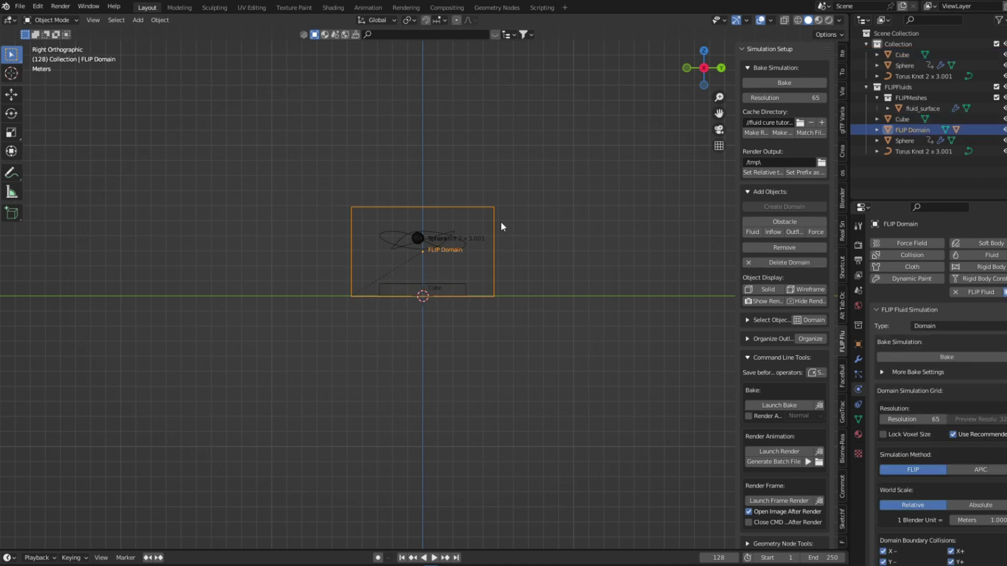
# Raise the FLIP Domain simulation resolution to 150.
pyautogui.click(816, 100)
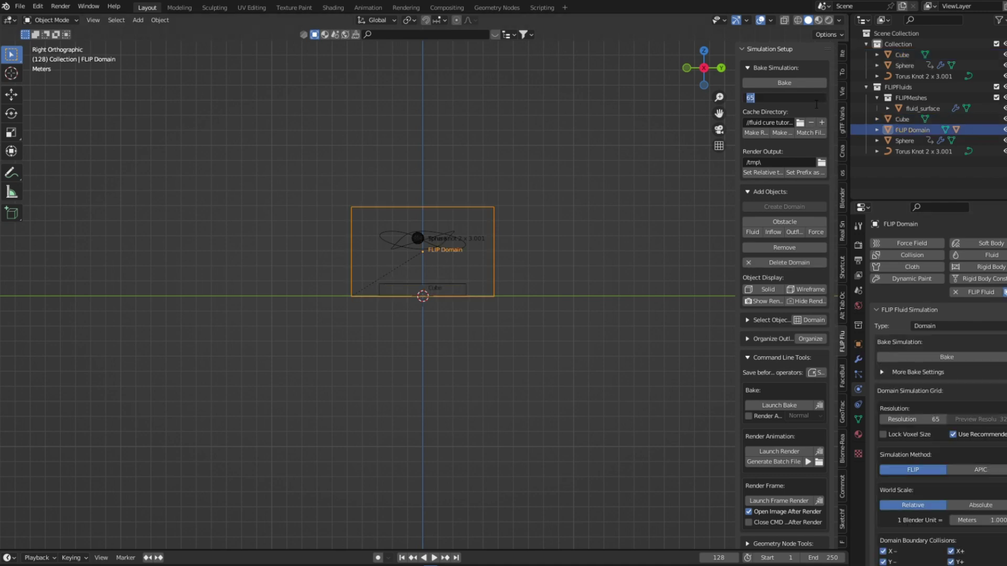
pyautogui.write('150')
pyautogui.press('Return')
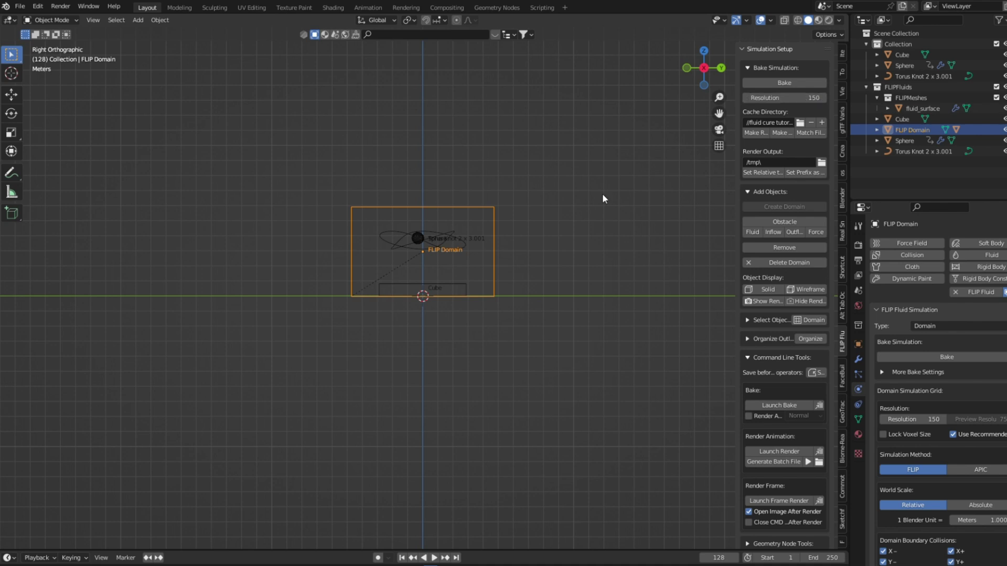
pyautogui.click(460, 218)
pyautogui.scroll(-5, 896, 438)
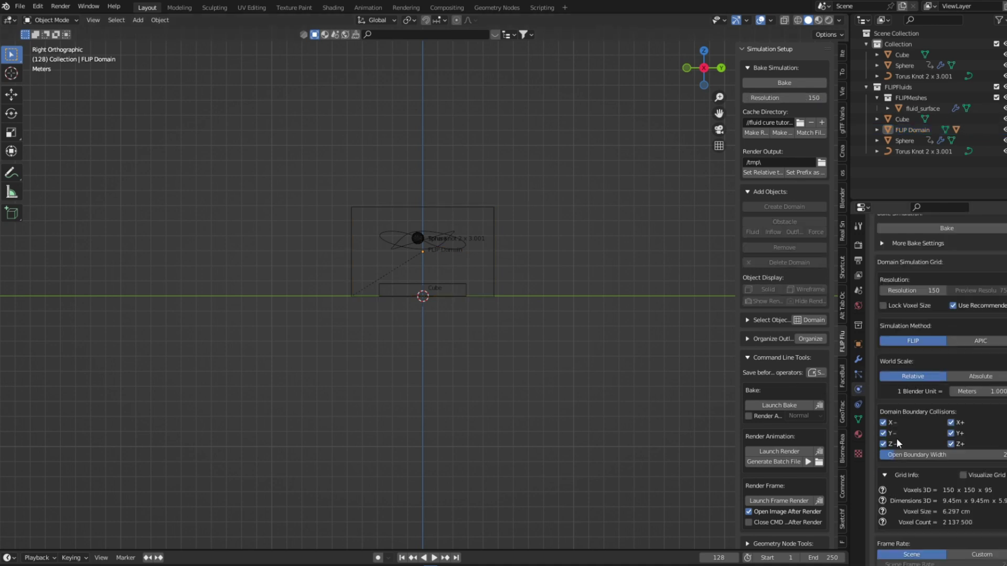
pyautogui.scroll(-7, 892, 467)
# Enable whitewater simulation with foam, bubbles and spray in FLIP Fluid Whitewater.
pyautogui.click(880, 515)
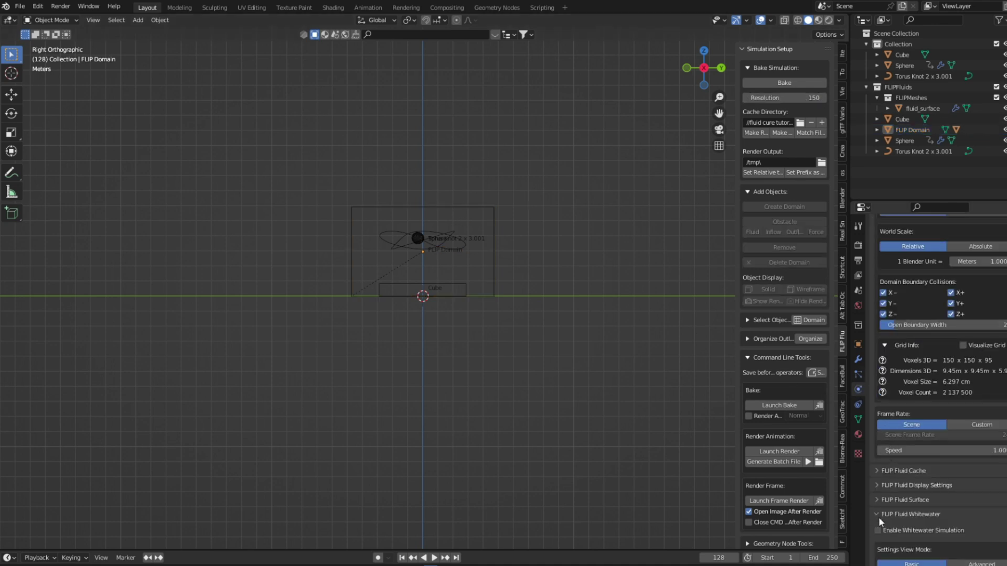
pyautogui.scroll(-6, 887, 514)
pyautogui.click(880, 379)
pyautogui.scroll(-5, 892, 399)
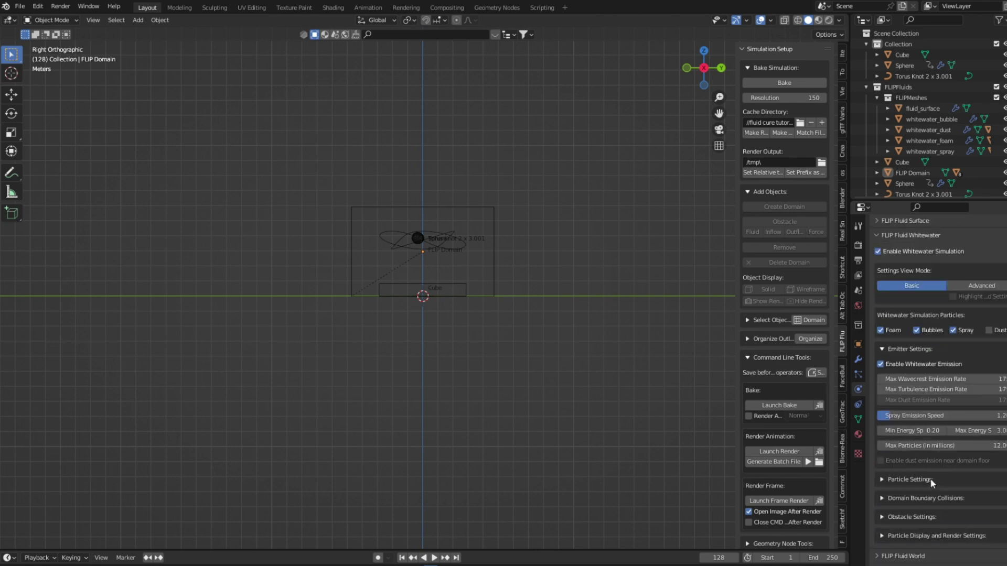
# Try other Max Particles values, leave it at 3.0 million, and reselect the FLIP Domain.
pyautogui.click(965, 445)
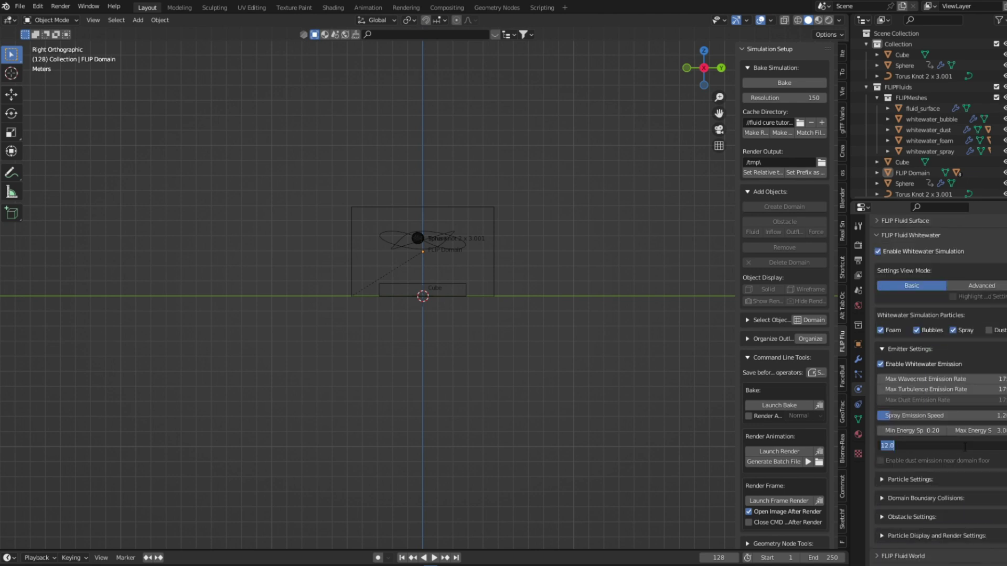
pyautogui.write('5')
pyautogui.press('Return')
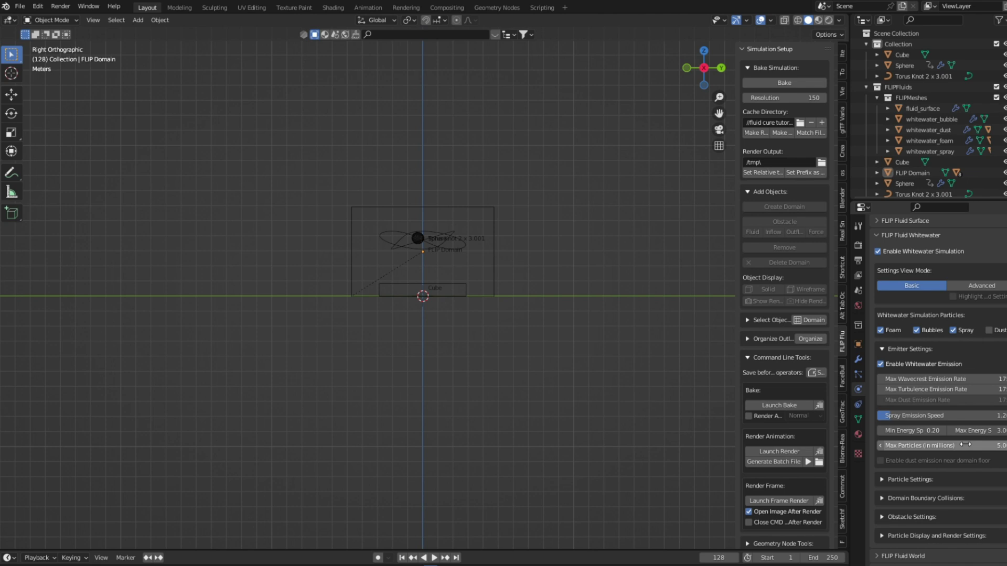
pyautogui.click(965, 445)
pyautogui.write('4')
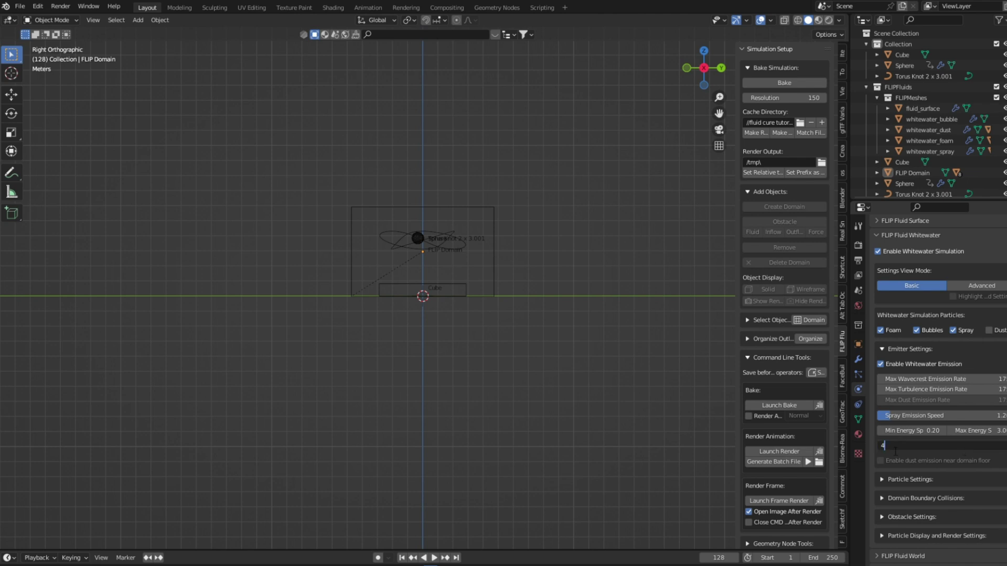
pyautogui.press('Return')
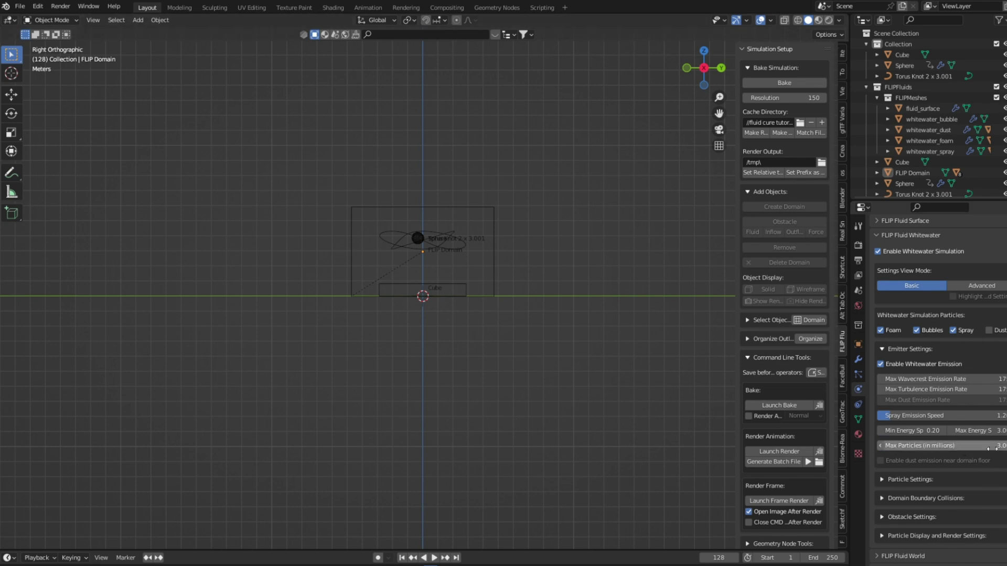
pyautogui.click(990, 447)
pyautogui.press('Escape')
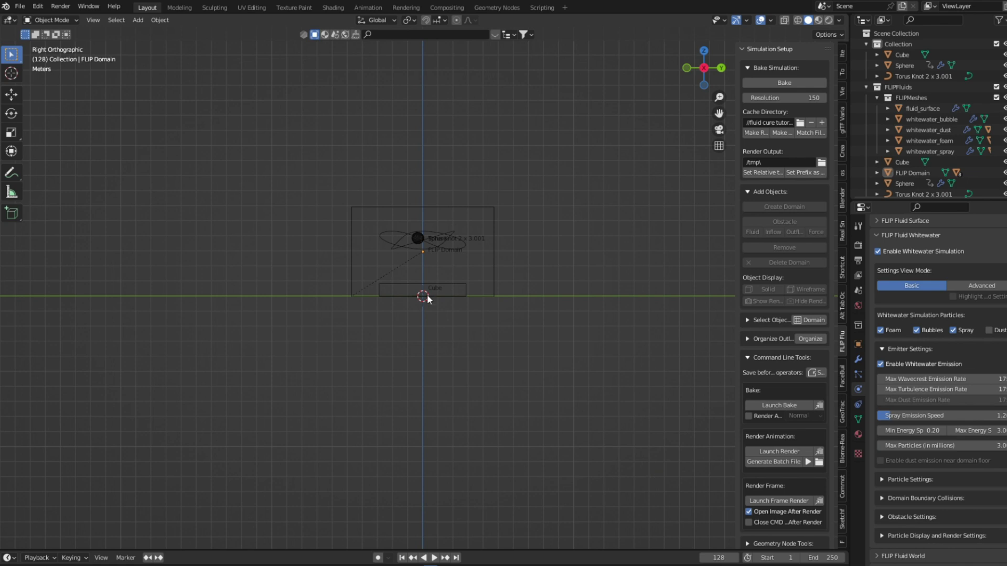
pyautogui.click(427, 296)
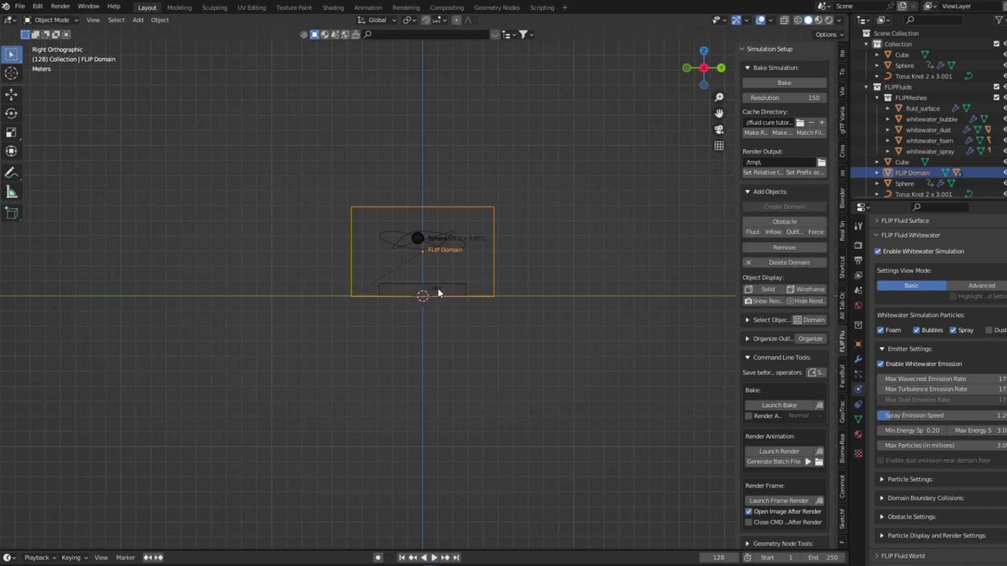
# Scale the Cube under the domain about 1.44 times wider along Y.
pyautogui.scroll(2, 438, 288)
pyautogui.click(451, 285)
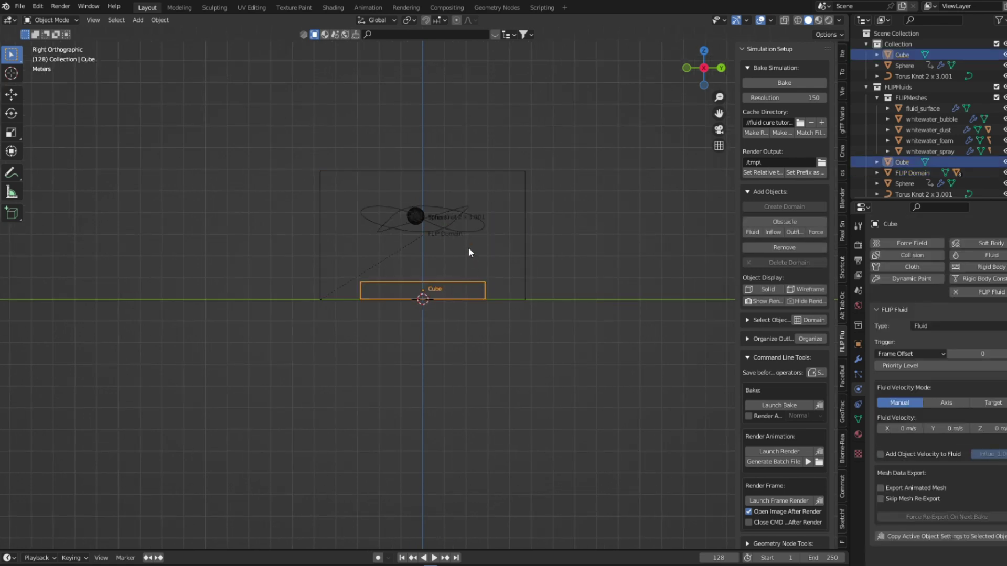
pyautogui.scroll(4, 468, 247)
pyautogui.press('s')
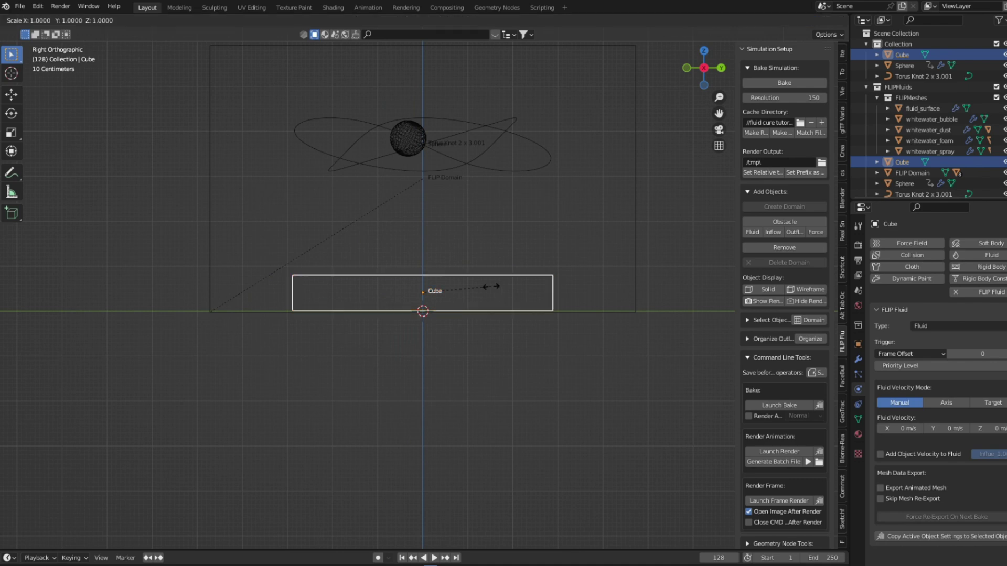
pyautogui.press('y')
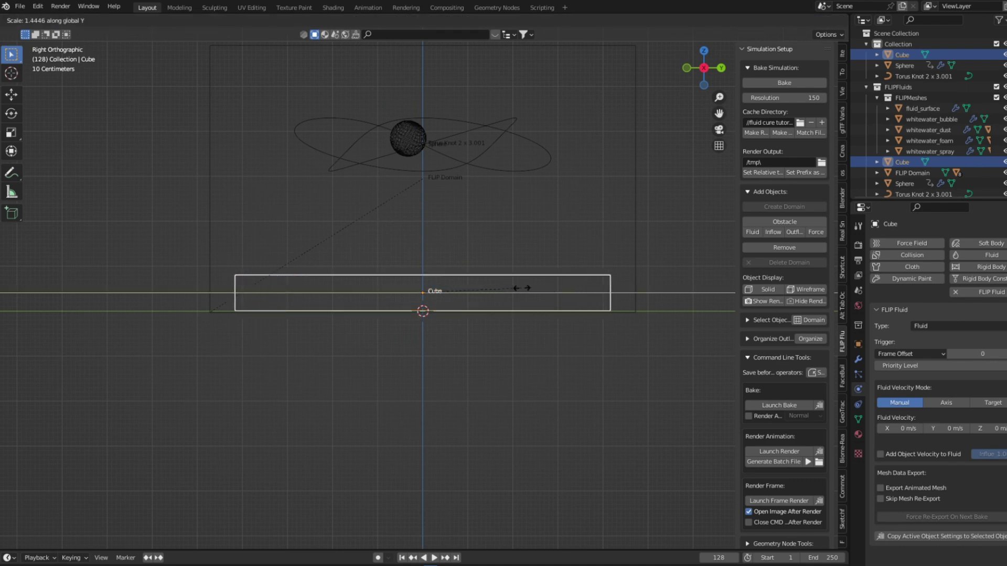
pyautogui.click(520, 287)
# Widen the Cube slightly along X and deselect it in right side view.
pyautogui.moveTo(520, 288)
pyautogui.mouseDown(button='middle')
pyautogui.moveTo(429, 342)
pyautogui.moveTo(513, 341)
pyautogui.moveTo(501, 335)
pyautogui.mouseUp(button='middle')
pyautogui.press('Tab')
pyautogui.press('Tab')
pyautogui.press('s')
pyautogui.press('x')
pyautogui.click(435, 341)
pyautogui.press('KP_3')
pyautogui.scroll(-5, 499, 331)
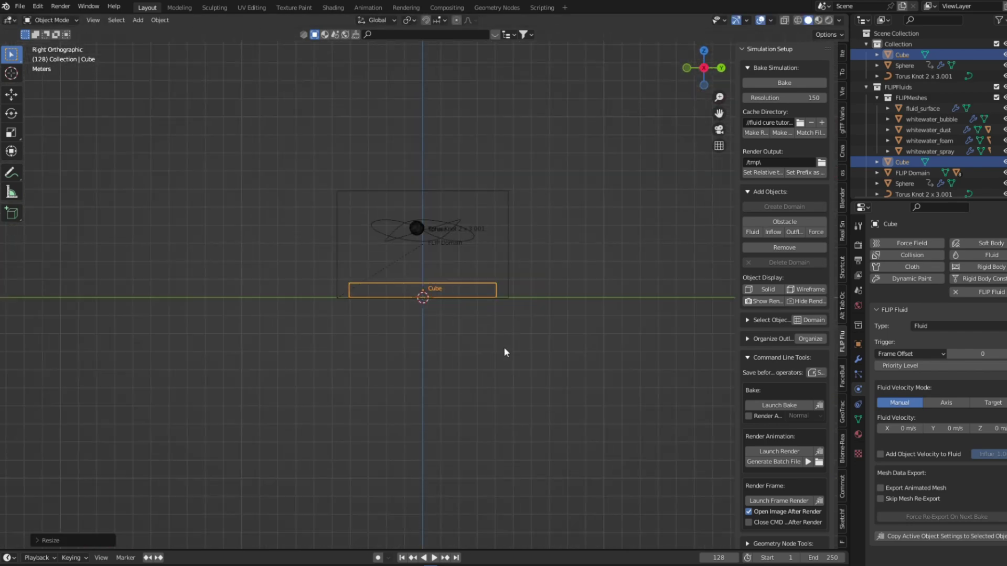
pyautogui.click(536, 322)
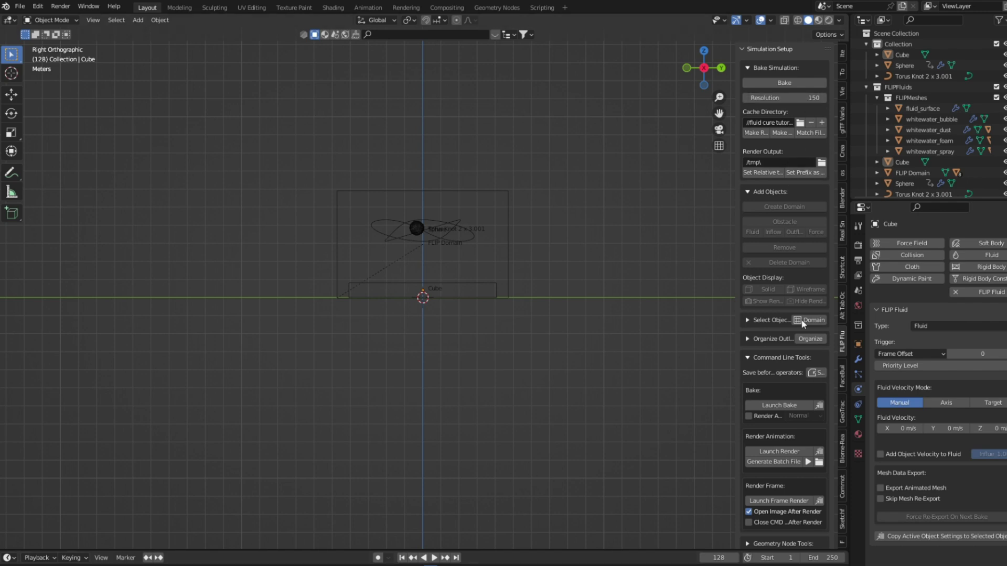
# Rewind to frame 1, select the Torus Knot in right view, and re-bake at resolution 150.
pyautogui.click(402, 558)
pyautogui.moveTo(439, 248); pyautogui.dragTo(477, 295, button='middle')
pyautogui.click(464, 249)
pyautogui.press('KP_3')
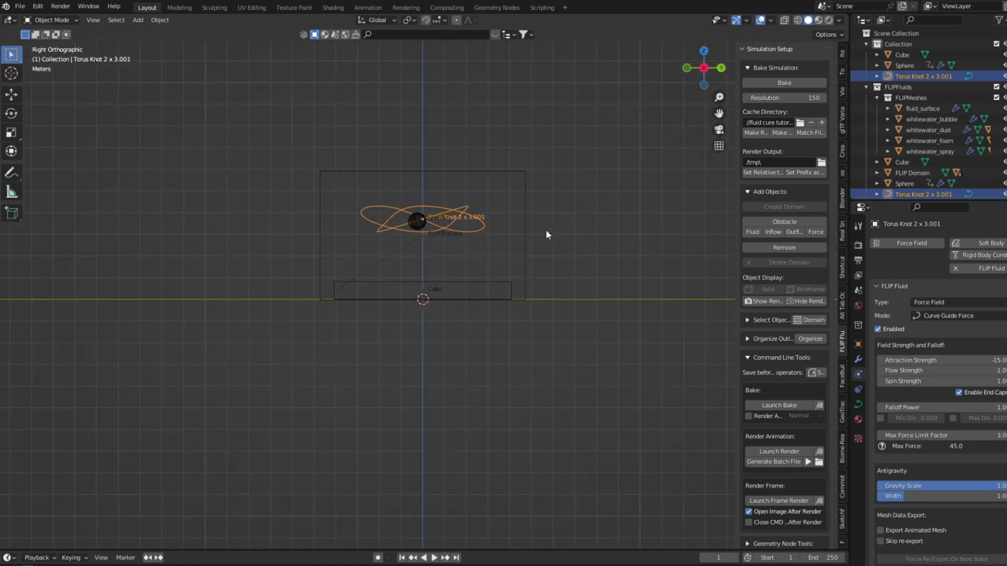
pyautogui.scroll(1, 470, 229)
pyautogui.scroll(2, 471, 228)
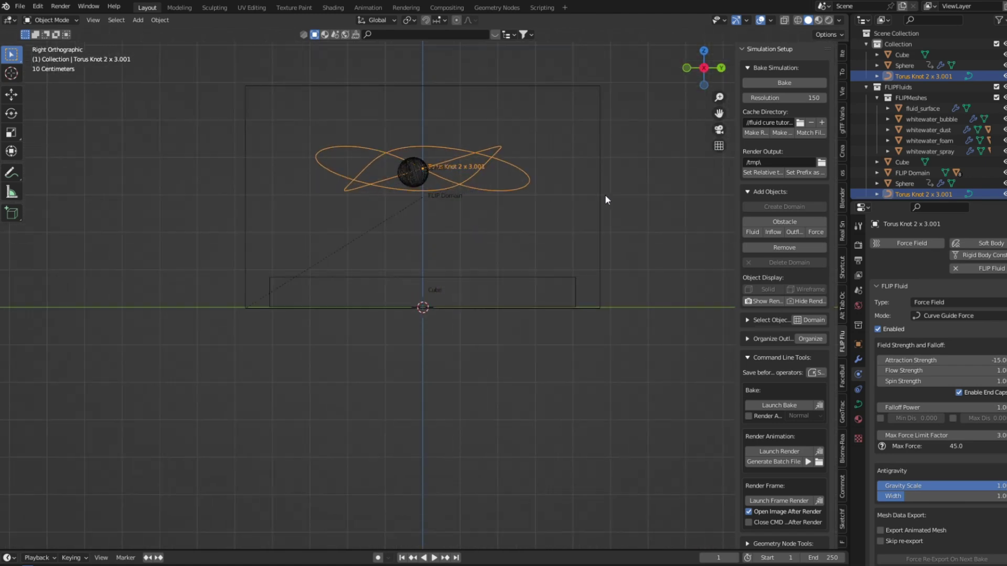
pyautogui.click(792, 80)
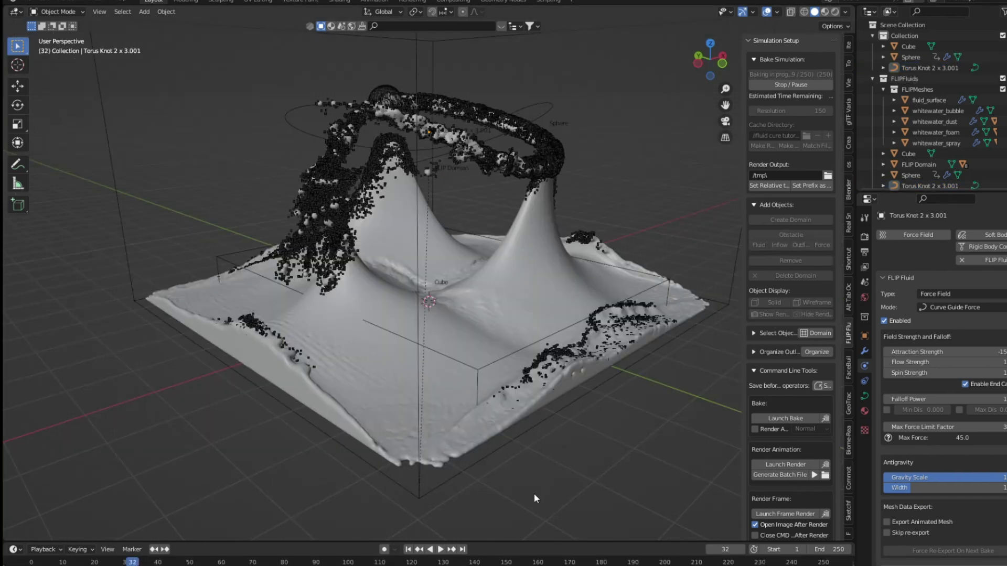
# Set surface and whitewater display to Preview and play back the baked tornado.
pyautogui.click(408, 550)
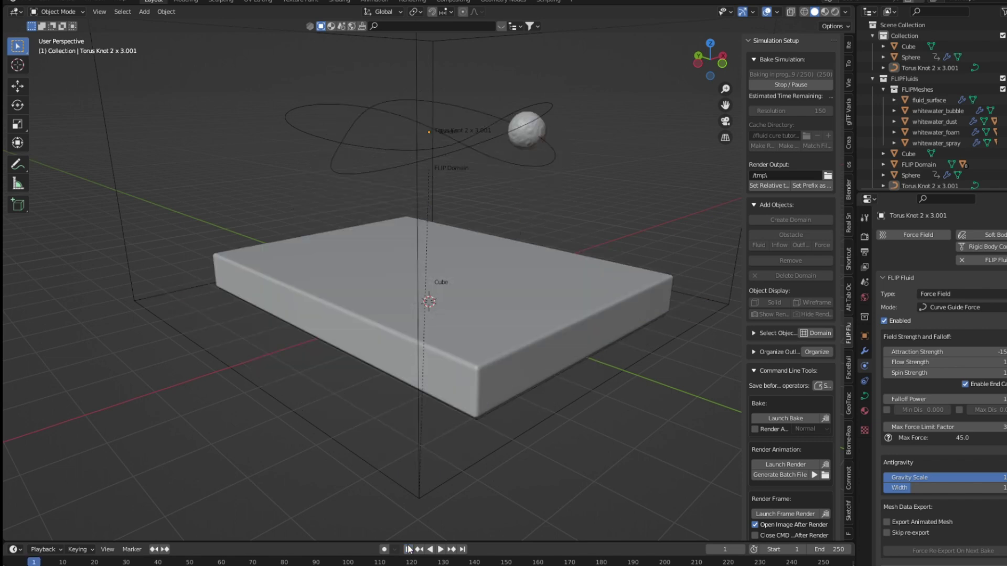
pyautogui.scroll(-4, 790, 477)
pyautogui.scroll(-4, 795, 486)
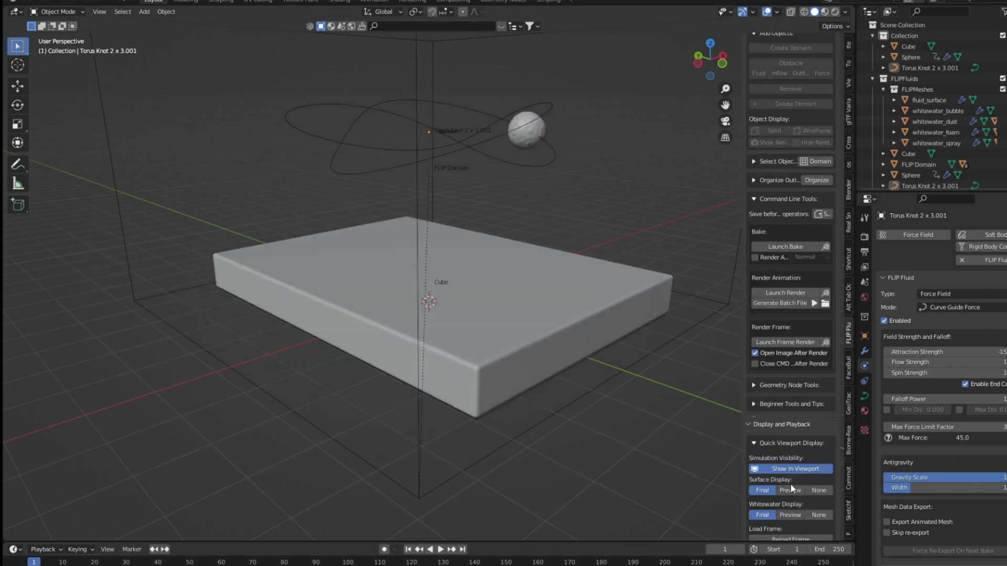
pyautogui.scroll(-1, 791, 489)
pyautogui.click(791, 478)
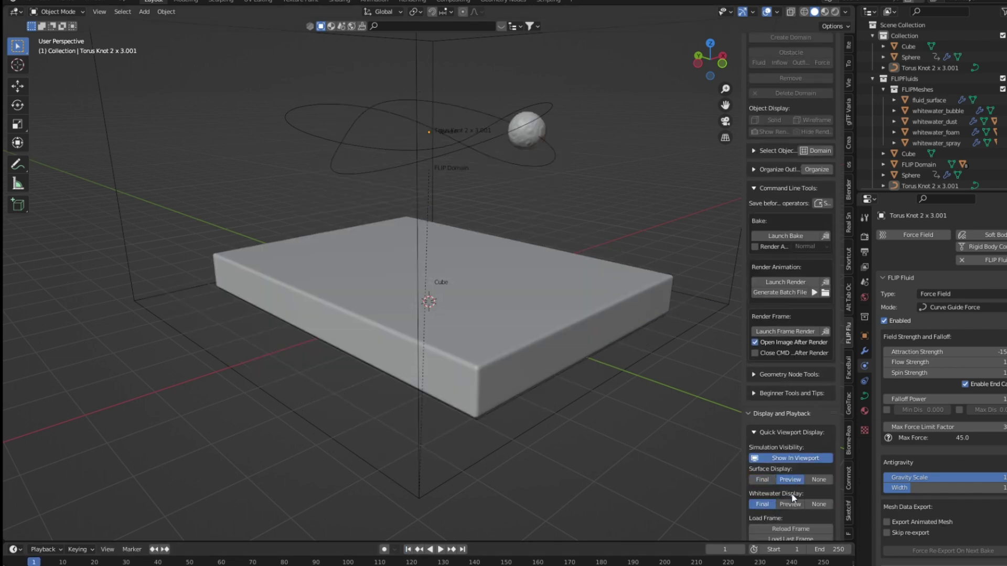
pyautogui.click(789, 504)
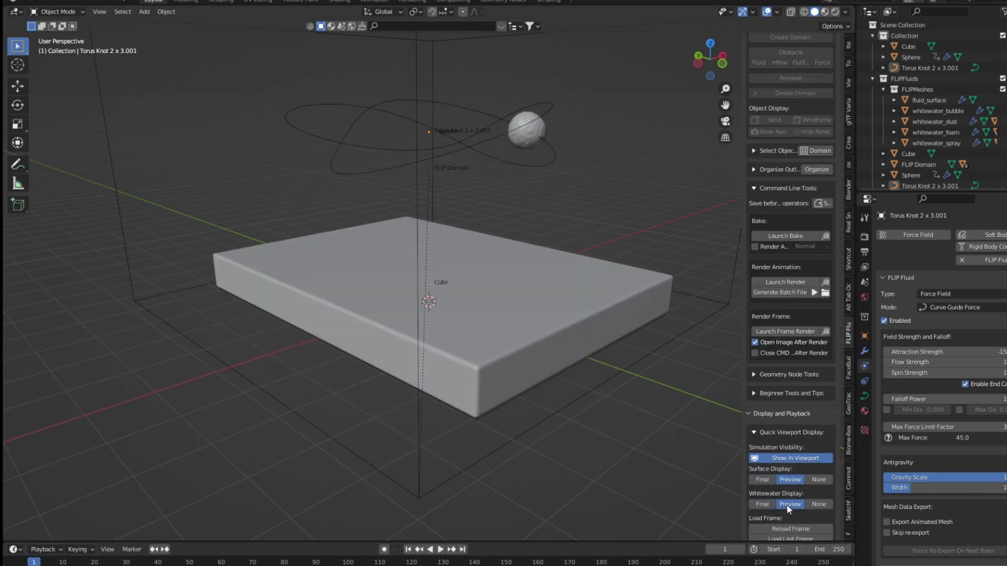
pyautogui.click(441, 549)
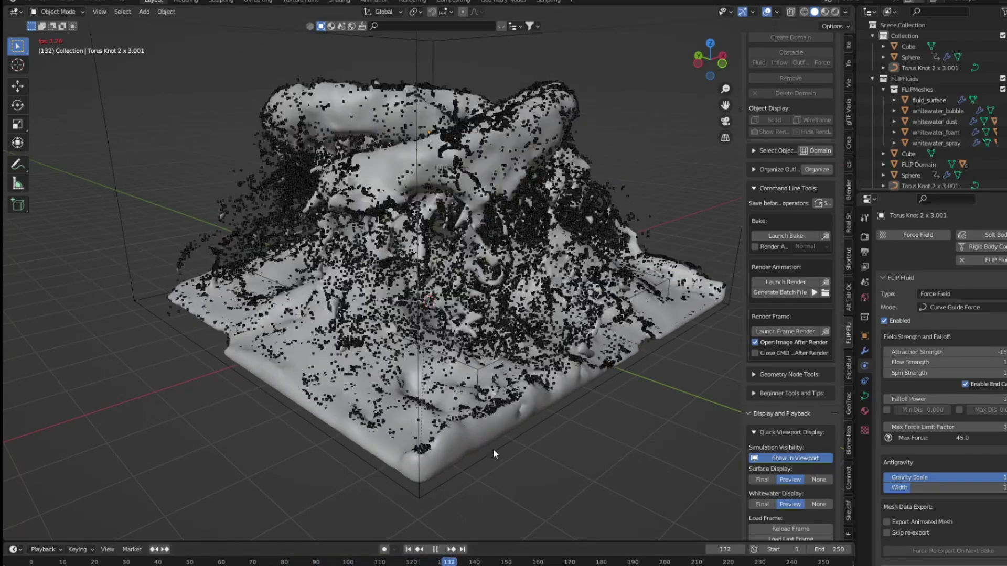
pyautogui.moveTo(547, 426)
pyautogui.mouseDown(button='middle')
pyautogui.moveTo(474, 455)
pyautogui.moveTo(562, 420)
pyautogui.mouseUp(button='middle')
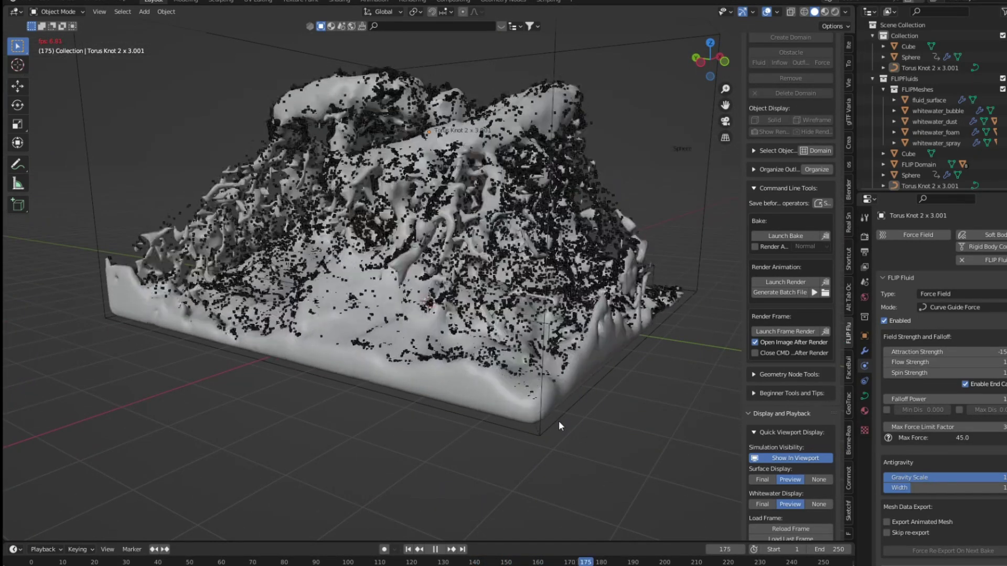
pyautogui.scroll(-3, 559, 421)
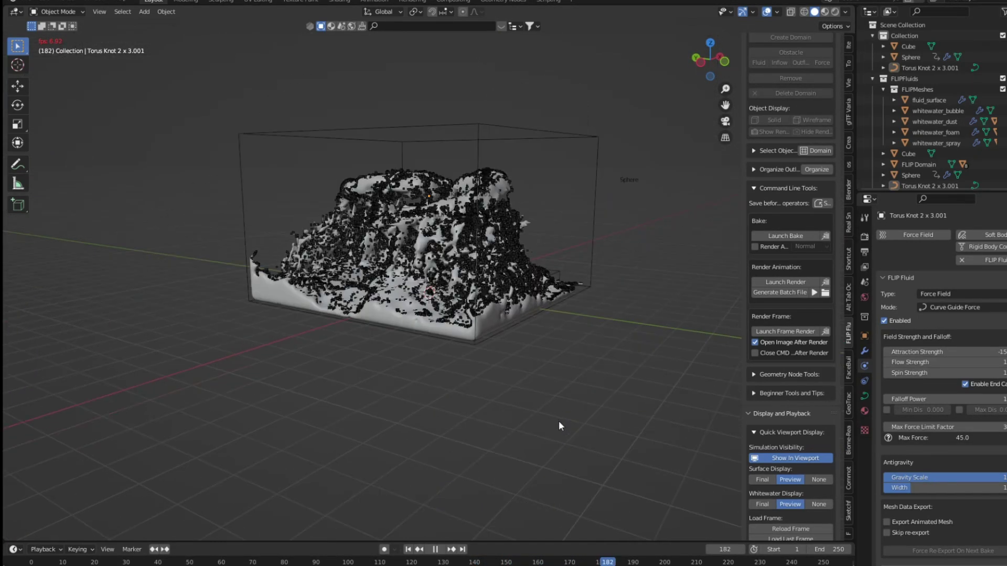
# Return surface and whitewater display to Final, pause at frame 197, and rewind to frame 1.
pyautogui.click(766, 479)
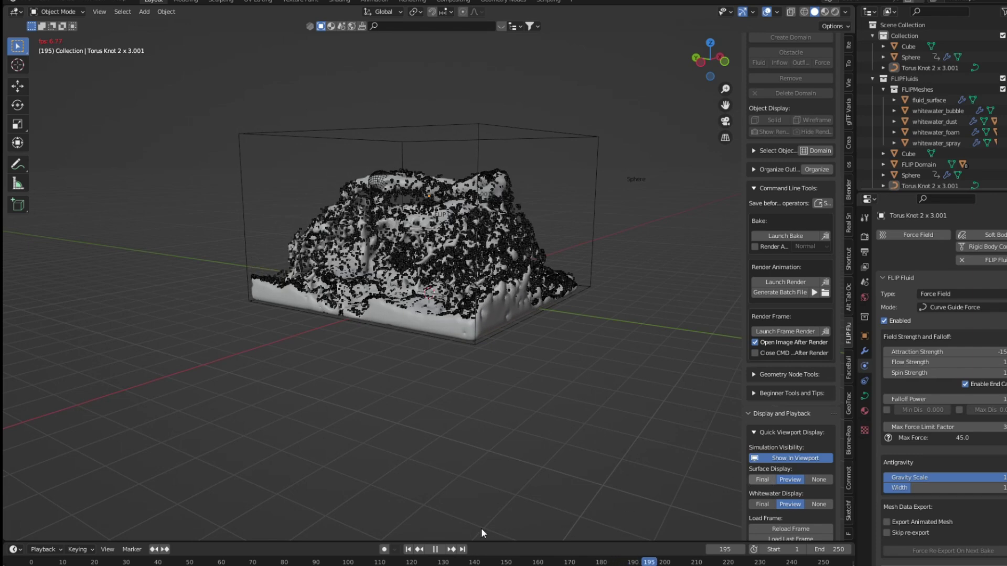
pyautogui.click(440, 550)
pyautogui.scroll(6, 524, 405)
pyautogui.scroll(-2, 524, 404)
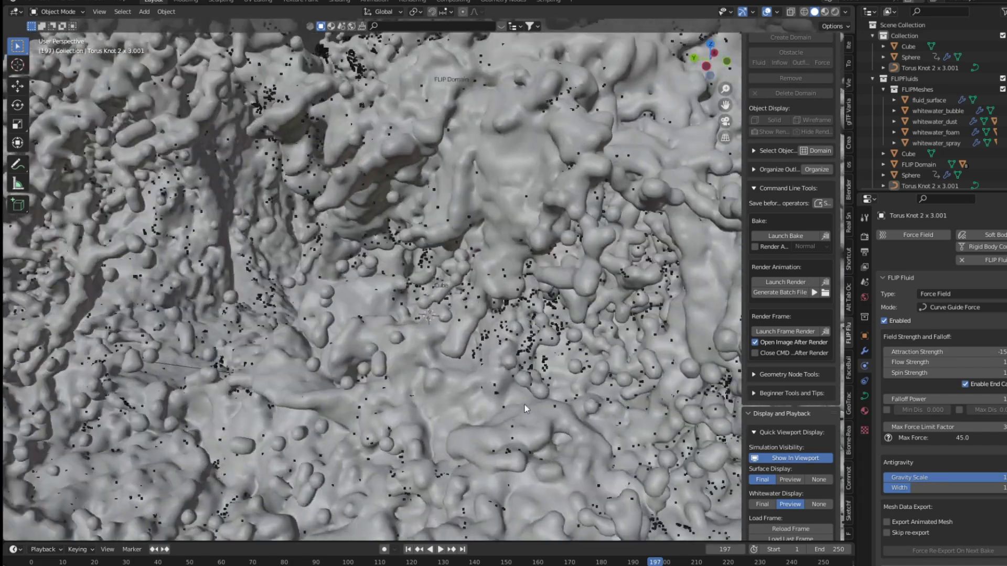
pyautogui.scroll(-2, 556, 417)
pyautogui.moveTo(556, 417)
pyautogui.mouseDown(button='middle')
pyautogui.moveTo(452, 415)
pyautogui.moveTo(423, 393)
pyautogui.mouseUp(button='middle')
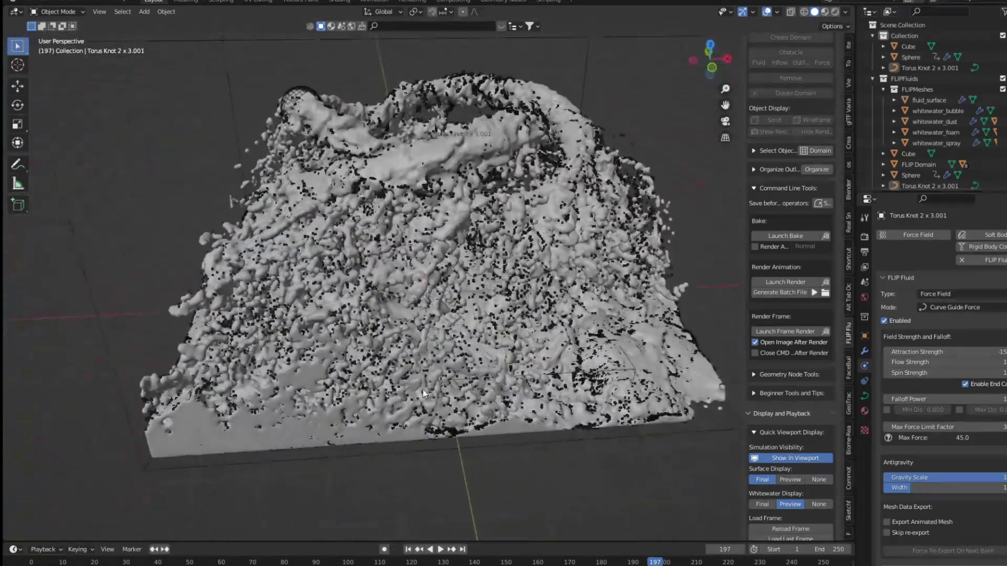
pyautogui.scroll(-2, 429, 357)
pyautogui.moveTo(429, 357); pyautogui.dragTo(476, 332, button='middle')
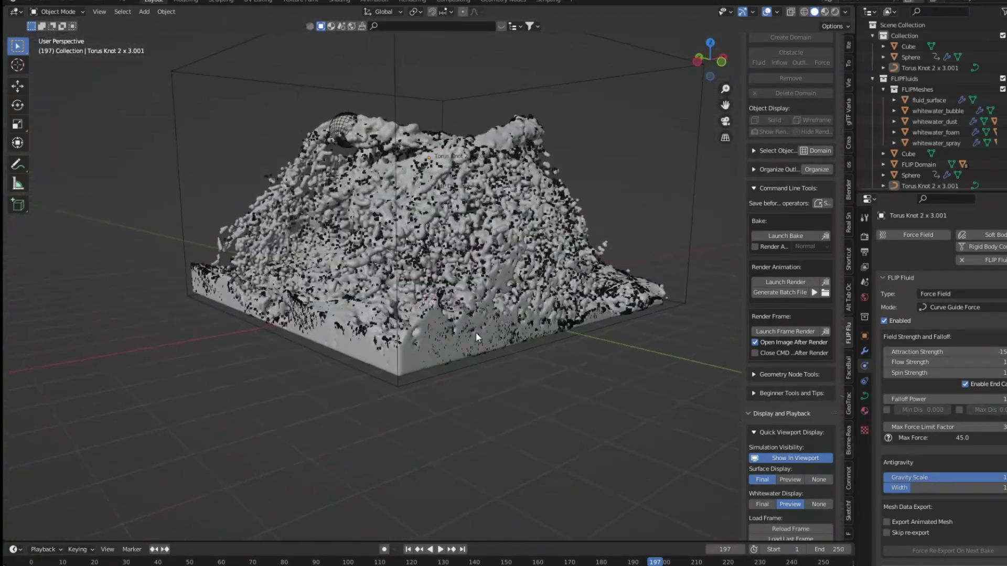
pyautogui.click(755, 504)
pyautogui.moveTo(480, 420); pyautogui.dragTo(574, 426, button='middle')
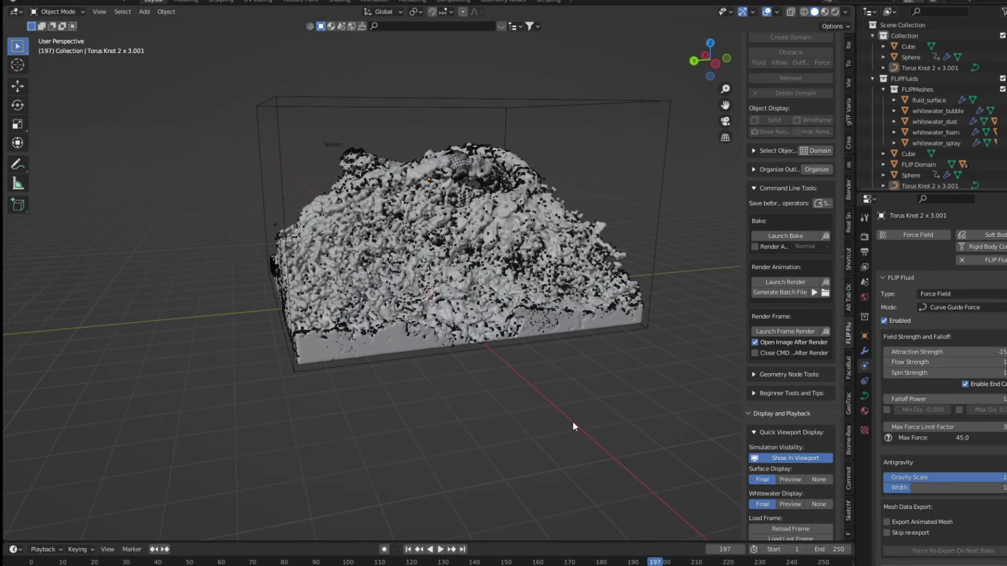
pyautogui.click(408, 549)
# Select the FLIP Domain and assign FF Water (ocean volumetric) to the fluid surface.
pyautogui.press('KP_3')
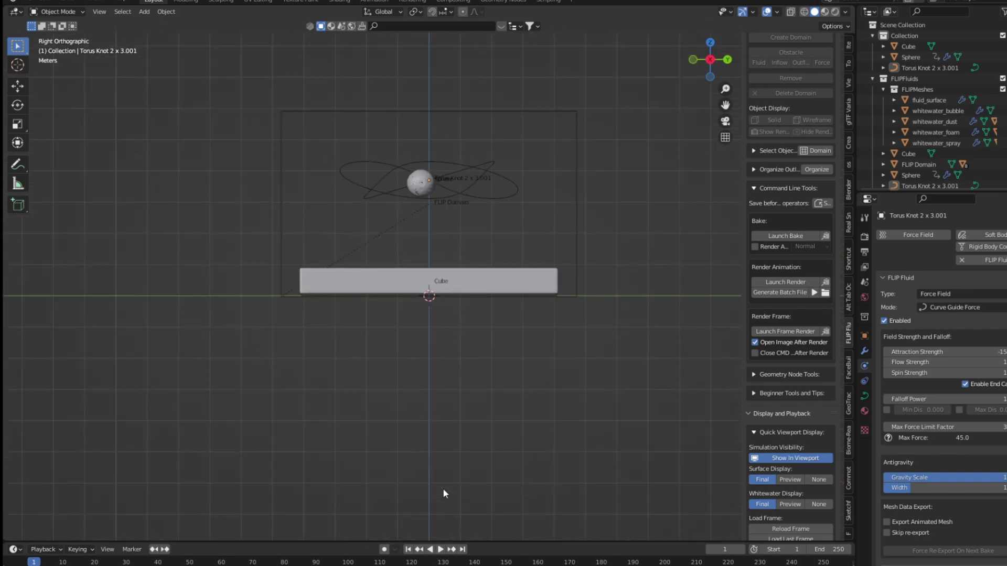
pyautogui.click(579, 257)
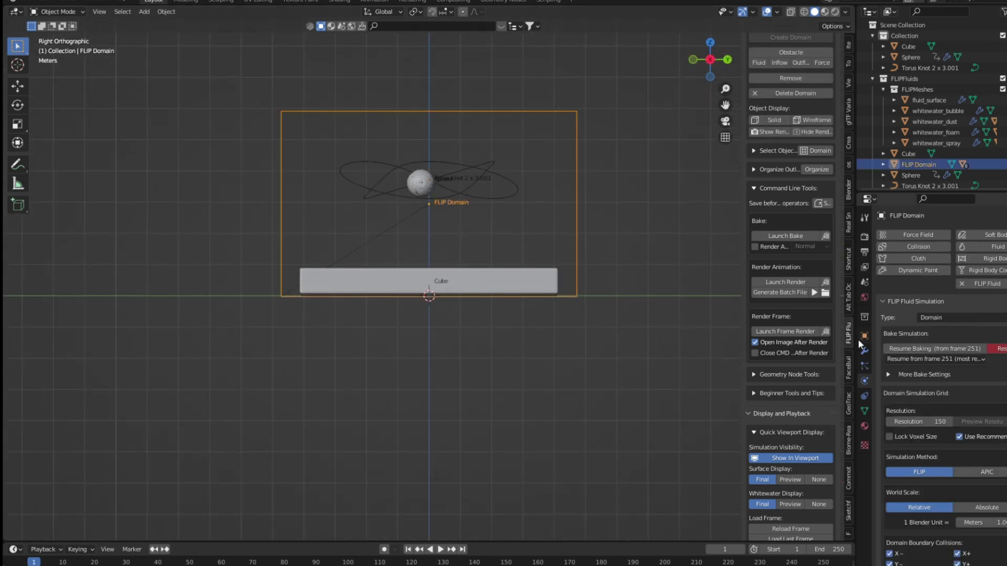
pyautogui.scroll(-5, 932, 396)
pyautogui.scroll(-8, 932, 395)
pyautogui.scroll(-2, 926, 420)
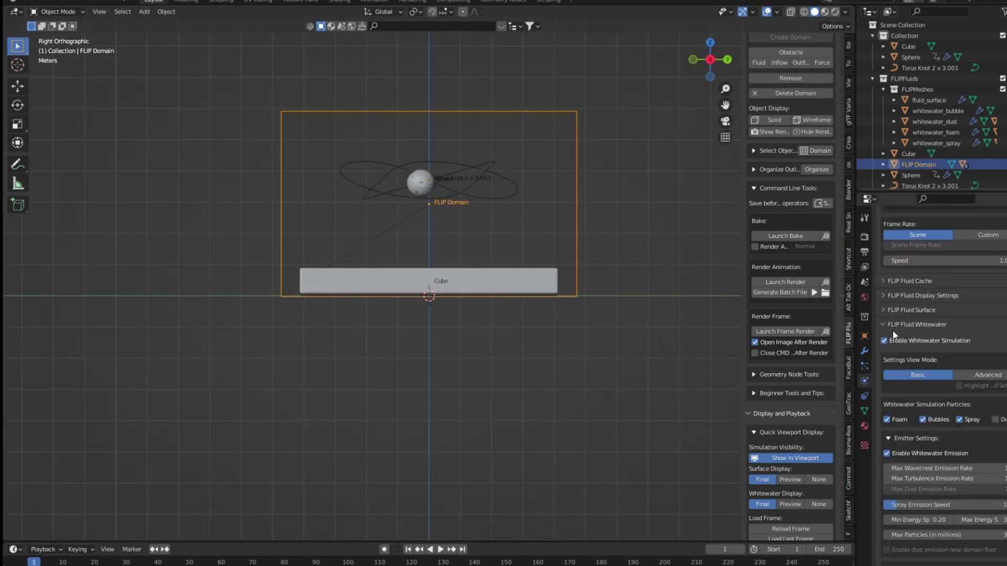
pyautogui.scroll(-3, 888, 357)
pyautogui.scroll(-3, 889, 404)
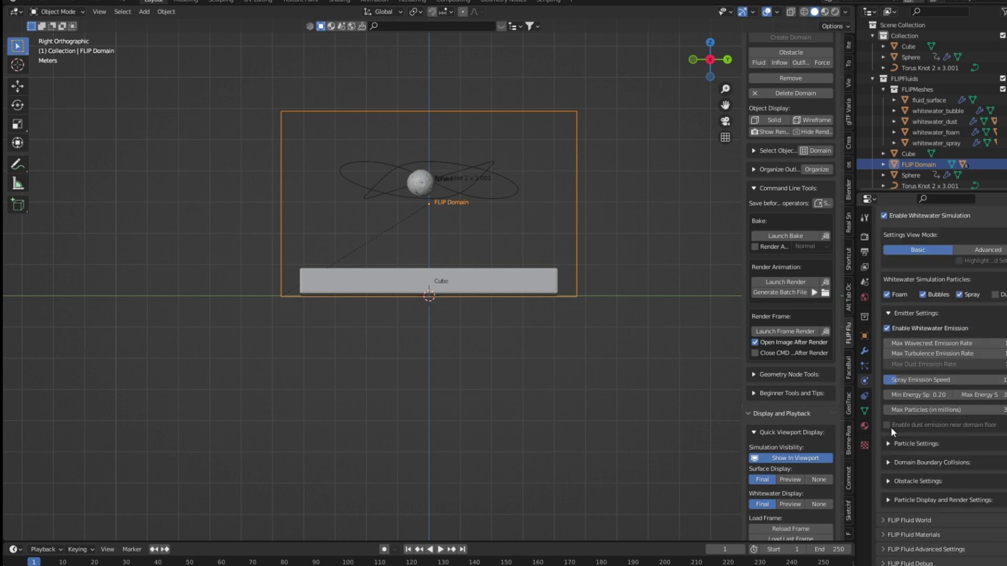
pyautogui.click(883, 536)
pyautogui.scroll(-4, 913, 520)
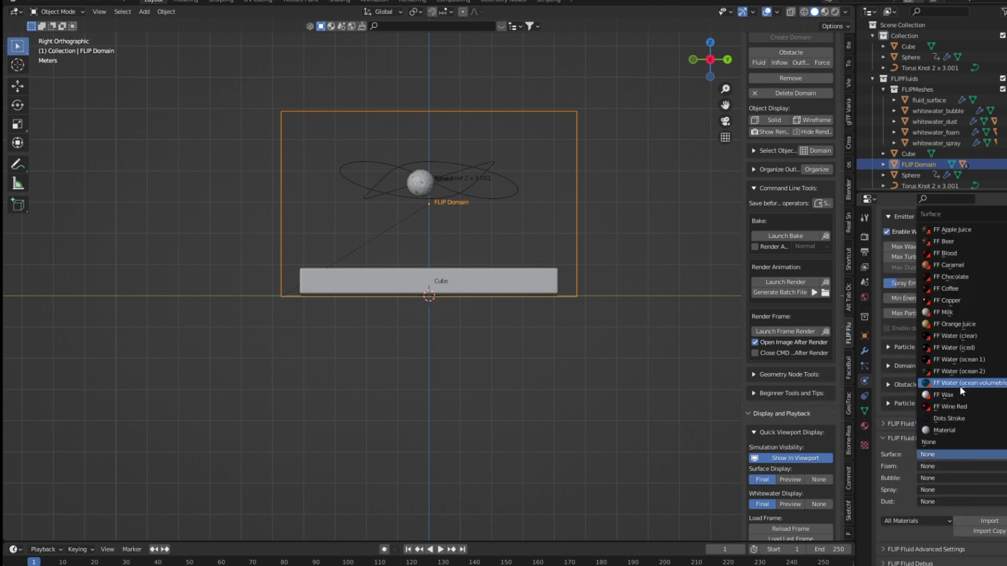
pyautogui.click(959, 386)
# Assign FF Foam, FF Bubble and FF Spray to the whitewater particles, leaving Dust as None.
pyautogui.click(952, 464)
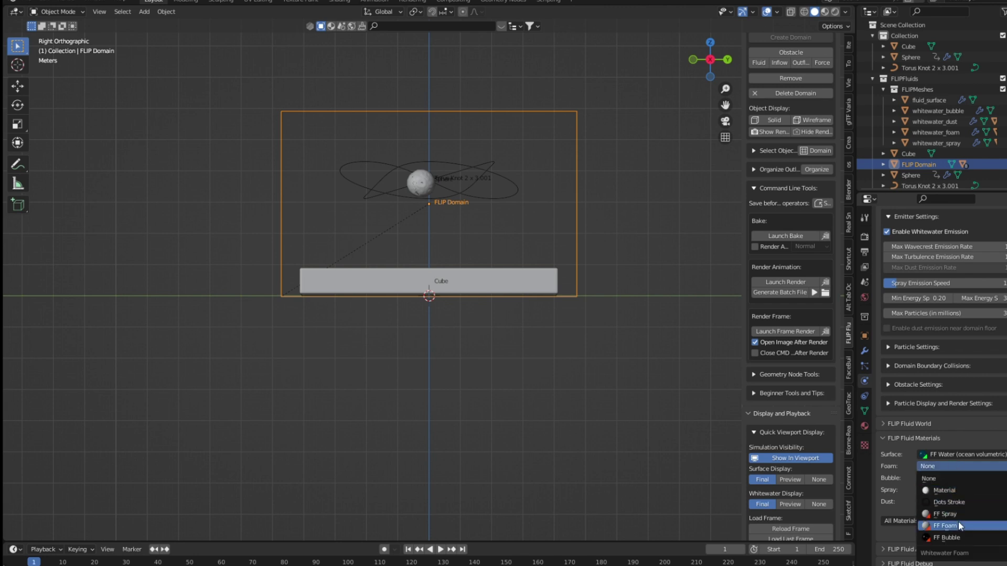
pyautogui.click(959, 523)
pyautogui.click(949, 481)
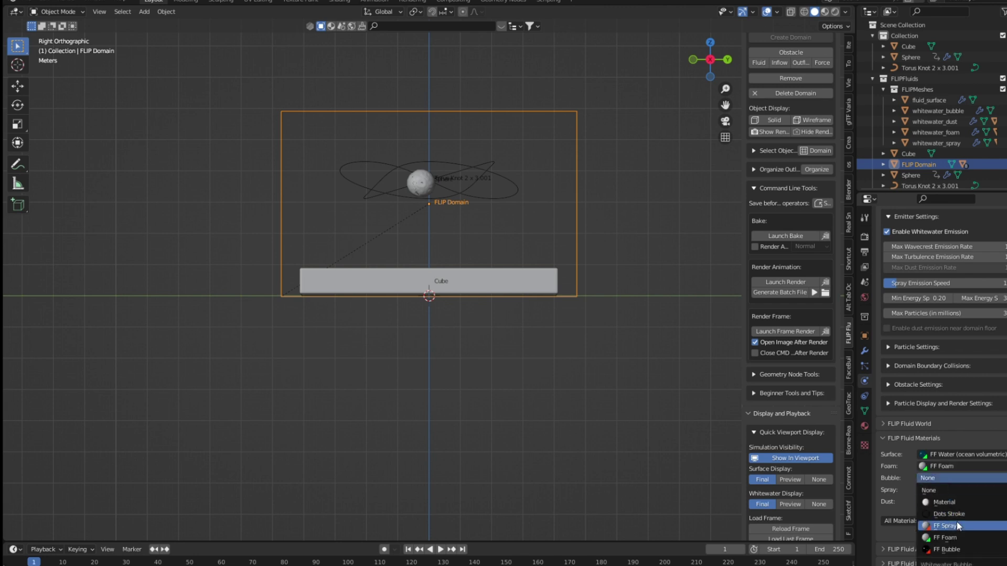
pyautogui.click(955, 548)
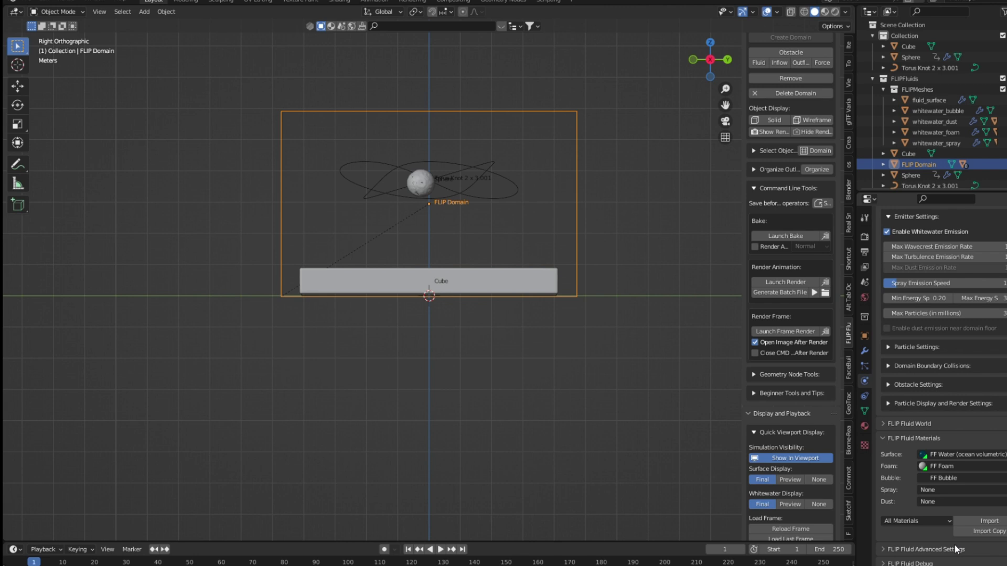
pyautogui.click(949, 492)
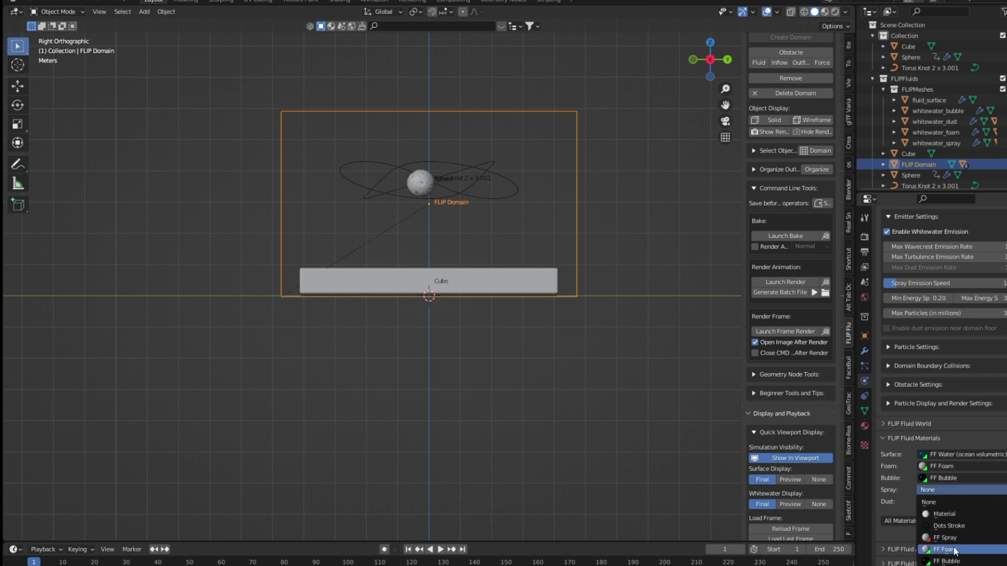
pyautogui.click(953, 537)
pyautogui.click(932, 502)
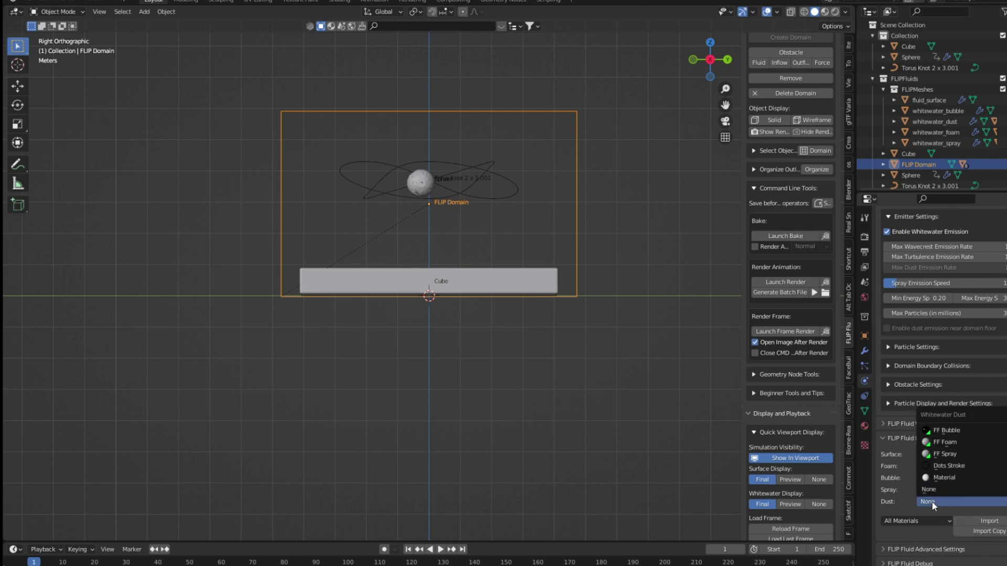
# Switch to Material Preview and render with Cycles on GPU Compute.
pyautogui.click(829, 12)
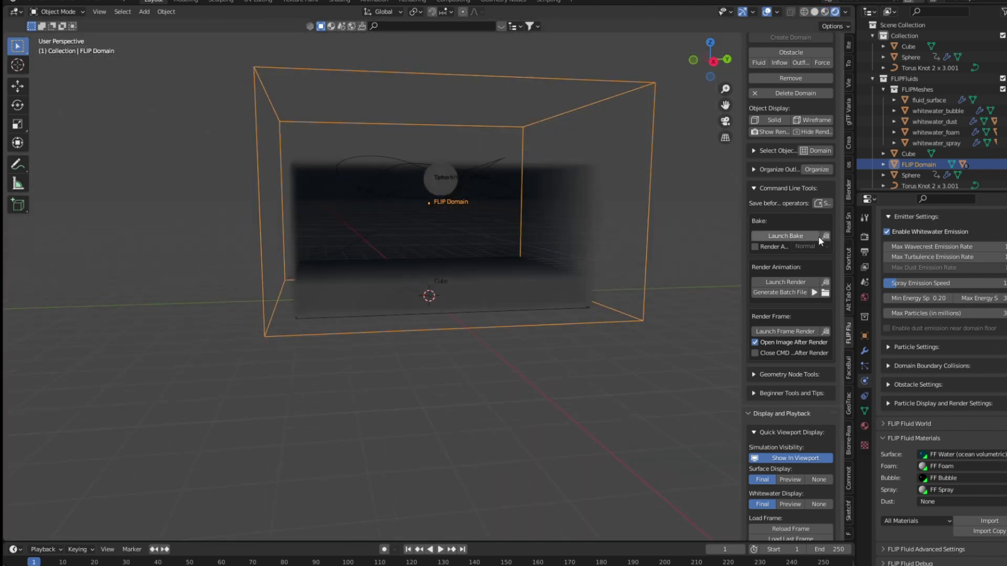
pyautogui.click(865, 236)
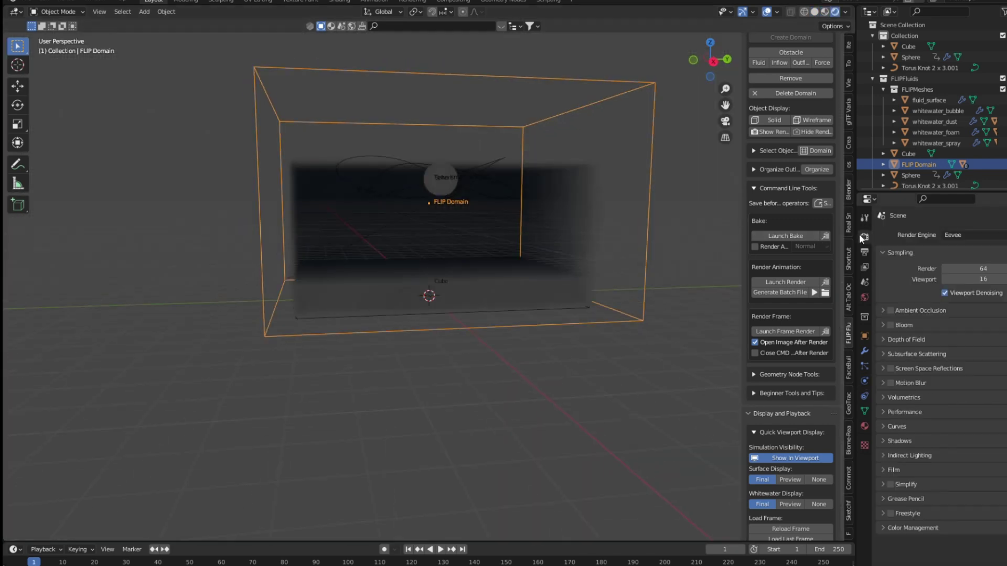
pyautogui.click(965, 234)
pyautogui.click(965, 271)
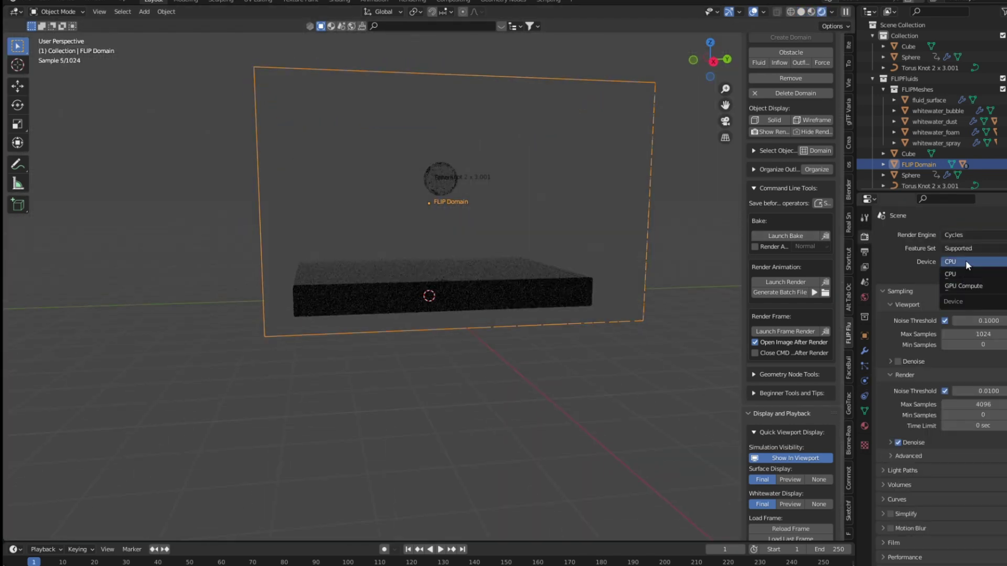
pyautogui.click(965, 286)
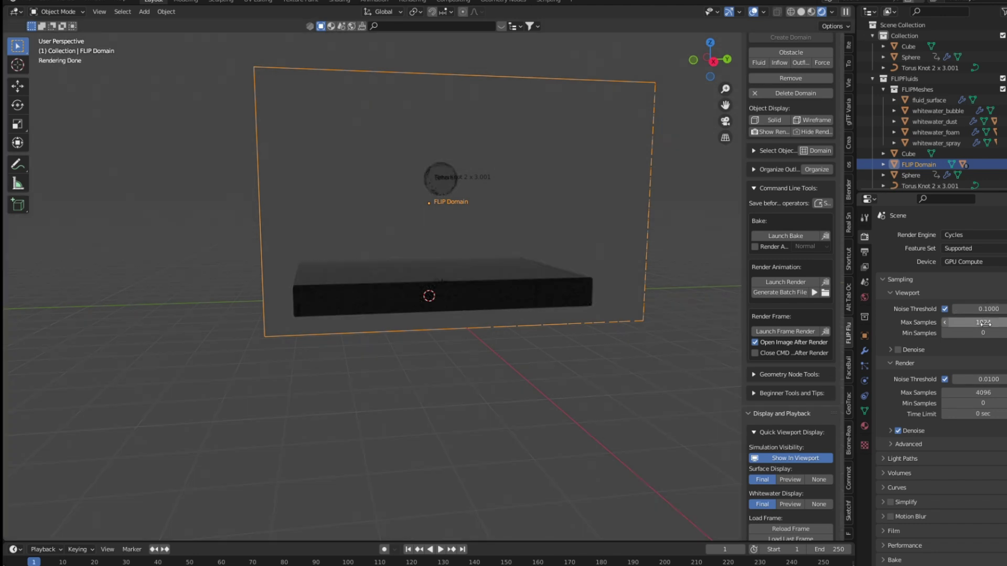
# Set both viewport and render Max Samples to 100.
pyautogui.doubleClick(984, 322)
pyautogui.write('100')
pyautogui.press('Return')
pyautogui.doubleClick(985, 393)
pyautogui.write('1')
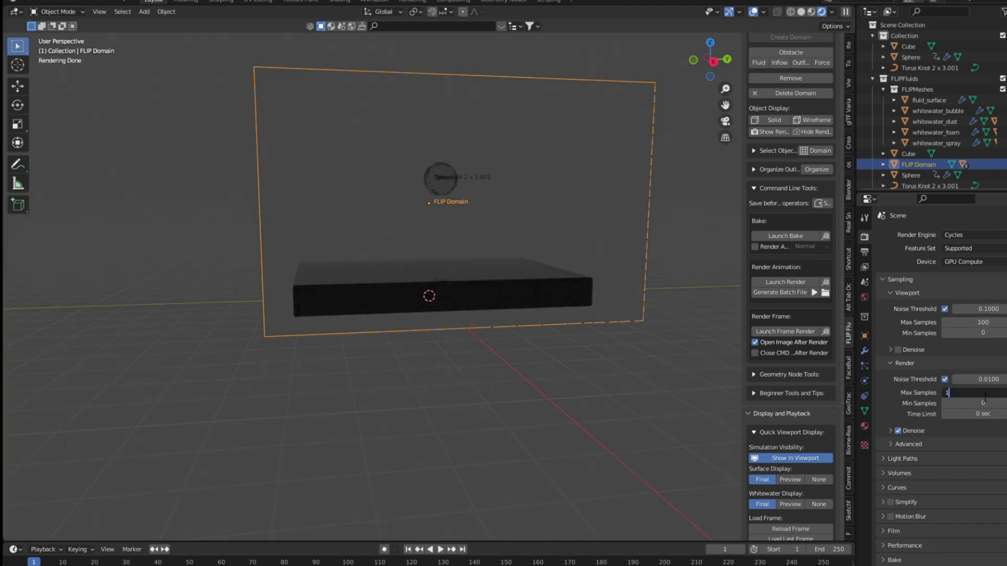
pyautogui.press('Return')
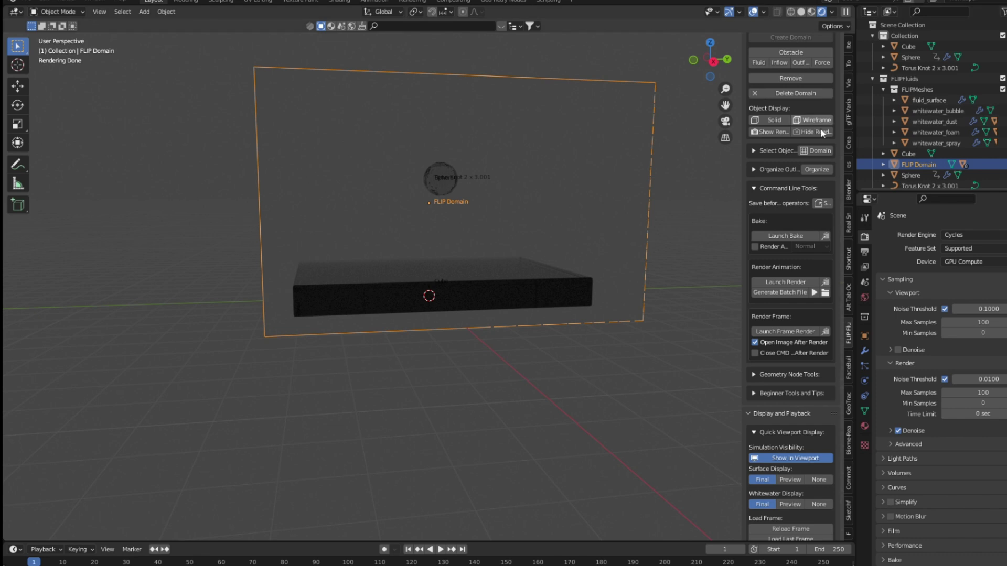
pyautogui.click(865, 297)
pyautogui.click(972, 299)
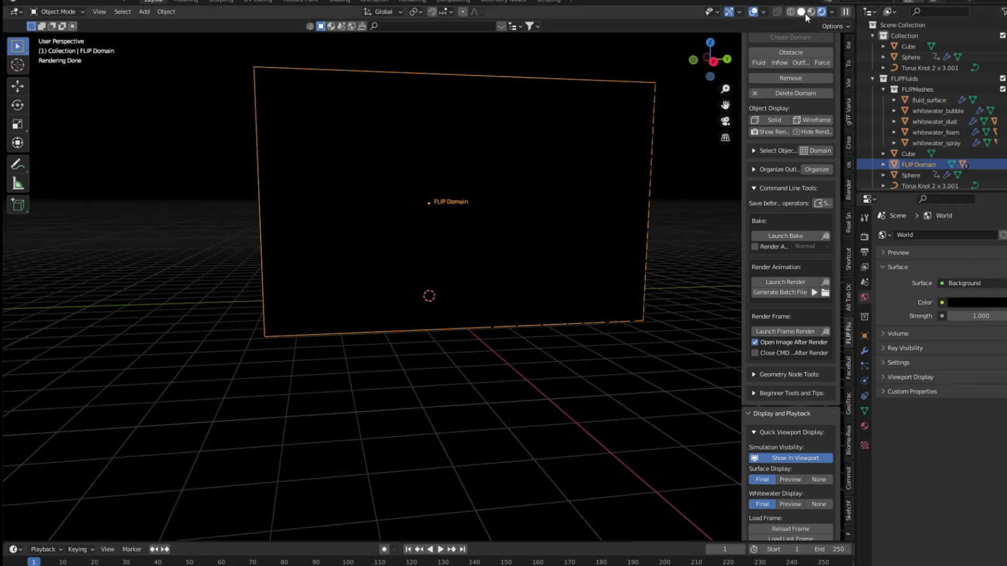
# Light the world with the clarens_night_02_4k.exr environment texture and view it rendered.
pyautogui.click(801, 12)
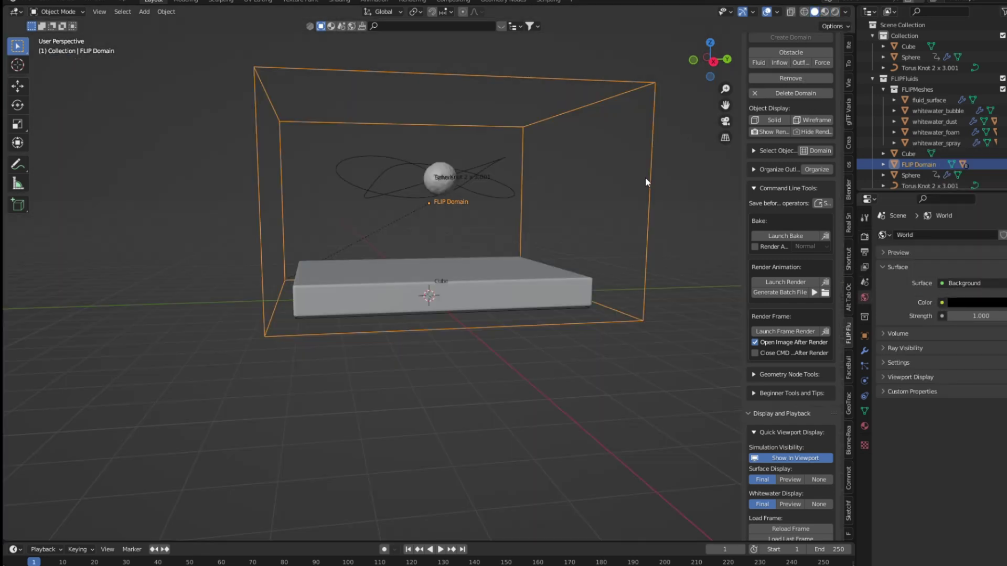
pyautogui.click(941, 303)
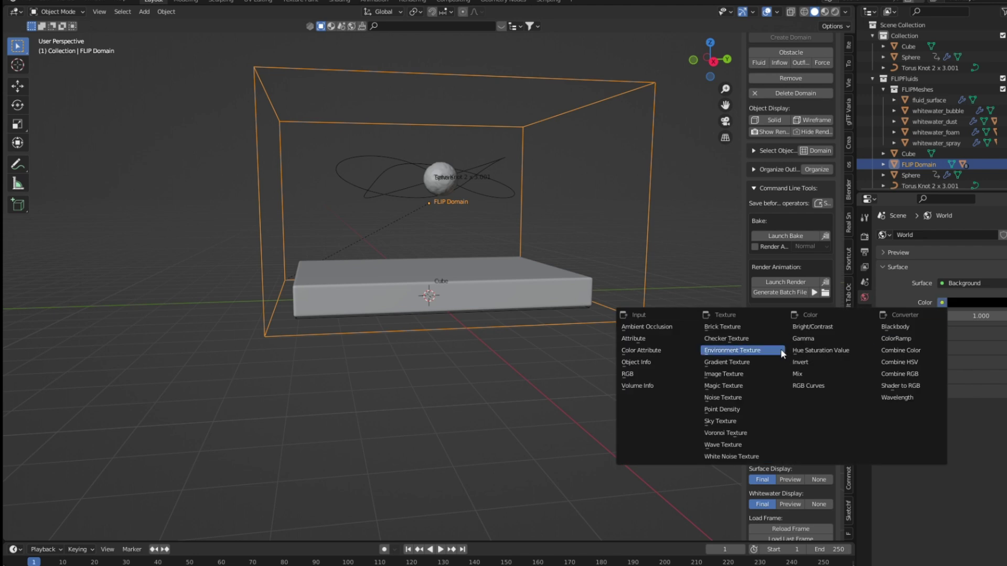
pyautogui.click(779, 351)
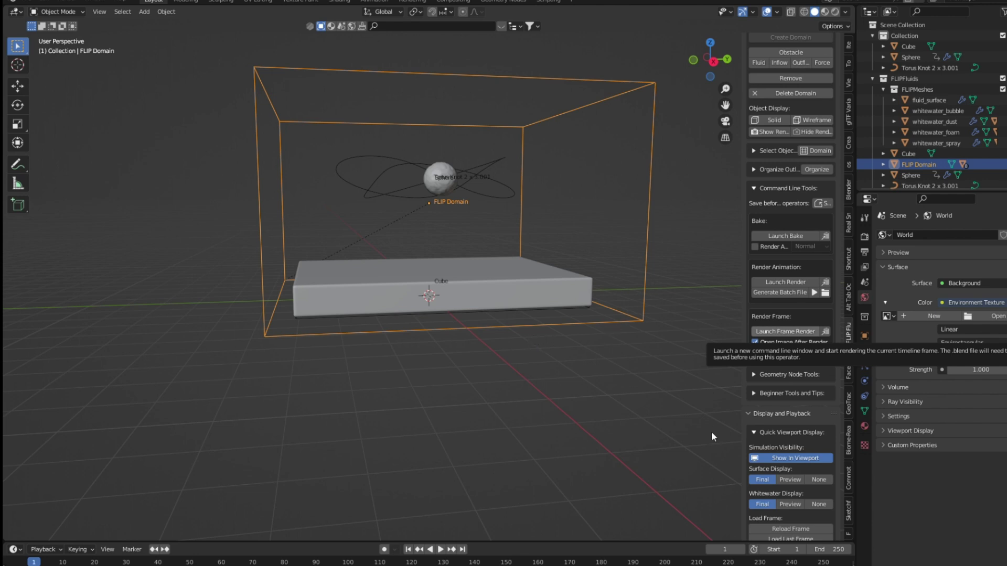
pyautogui.click(835, 12)
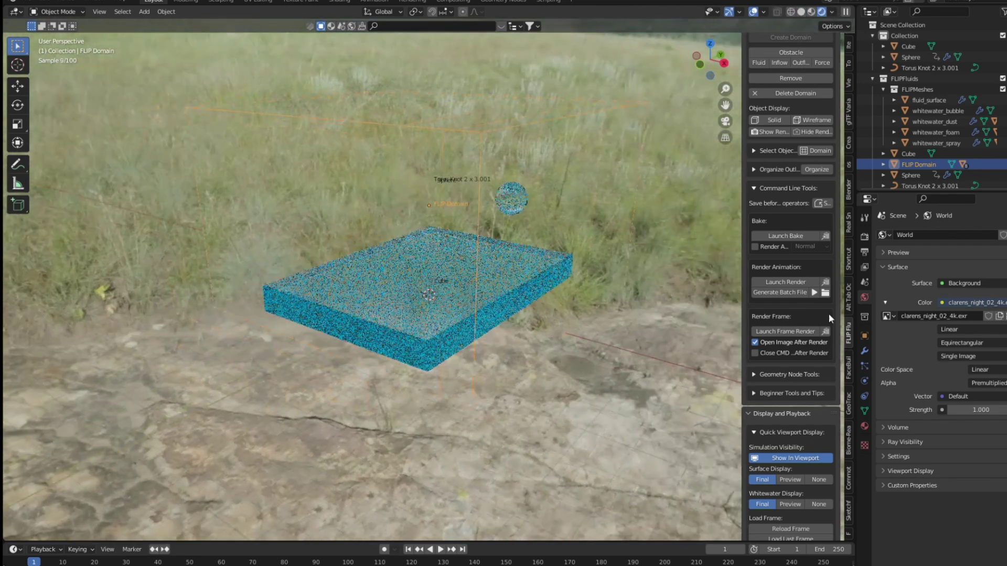
# Hide the HDRI from camera rays for a black background, then play to about frame 17.
pyautogui.click(886, 441)
pyautogui.click(945, 459)
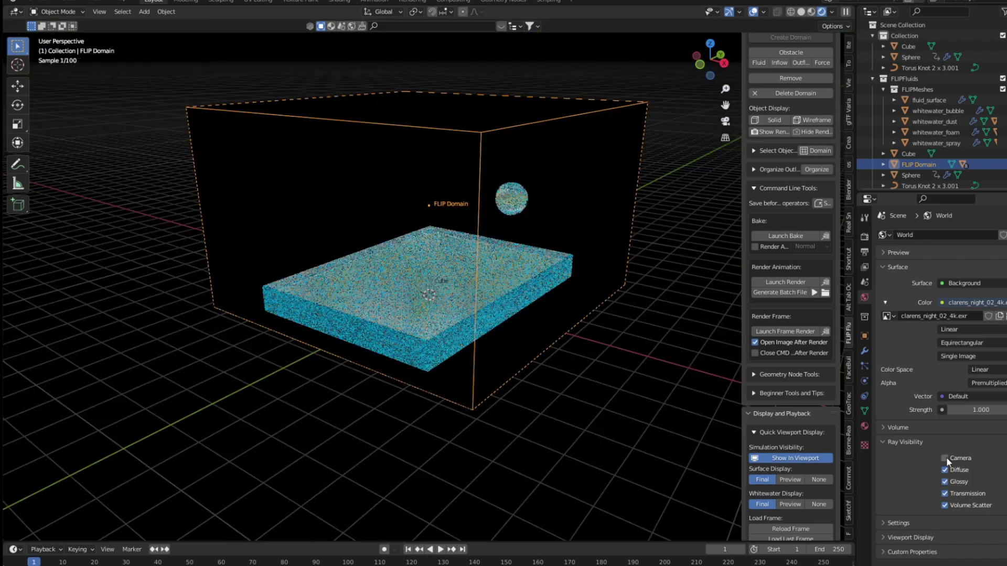
pyautogui.click(946, 458)
pyautogui.moveTo(713, 404); pyautogui.dragTo(480, 365, button='middle')
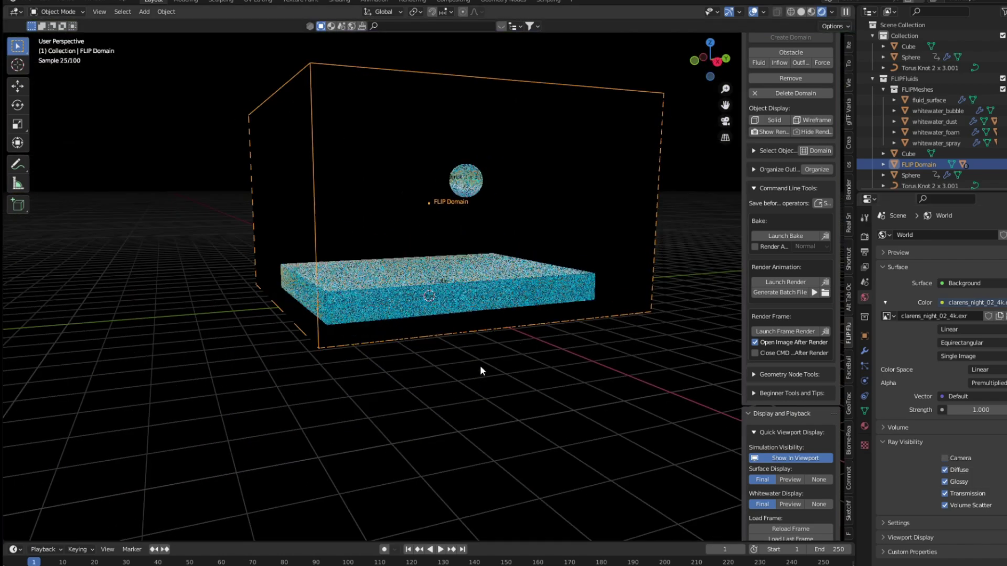
pyautogui.click(440, 549)
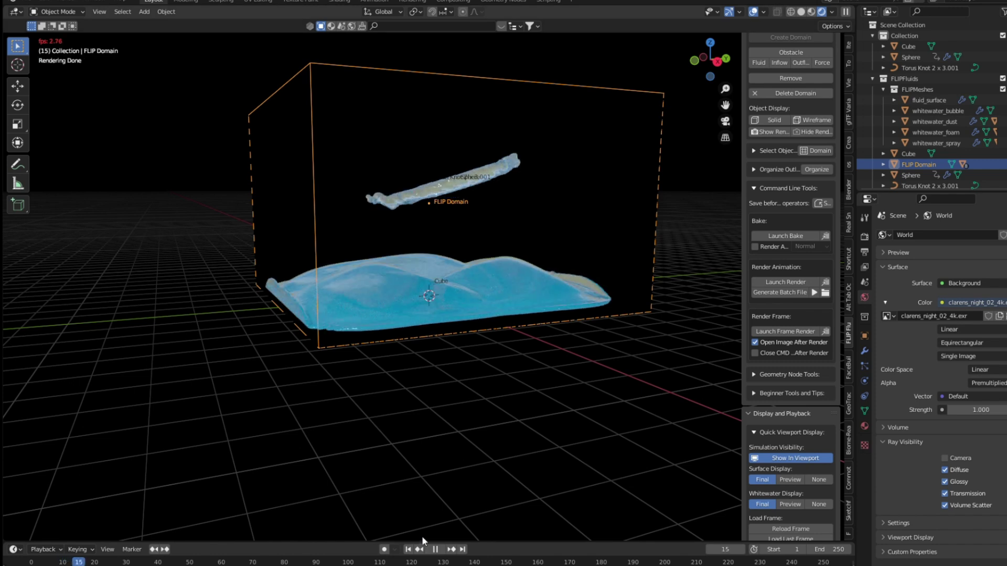
pyautogui.click(436, 550)
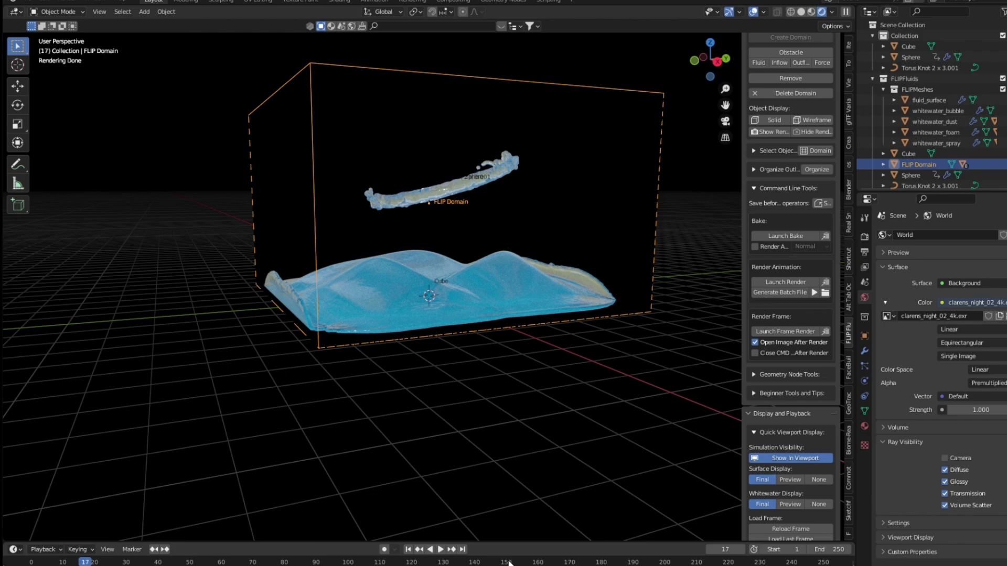
# Go to frame 151 and view the splashing fluid straight from the right side.
pyautogui.click(509, 563)
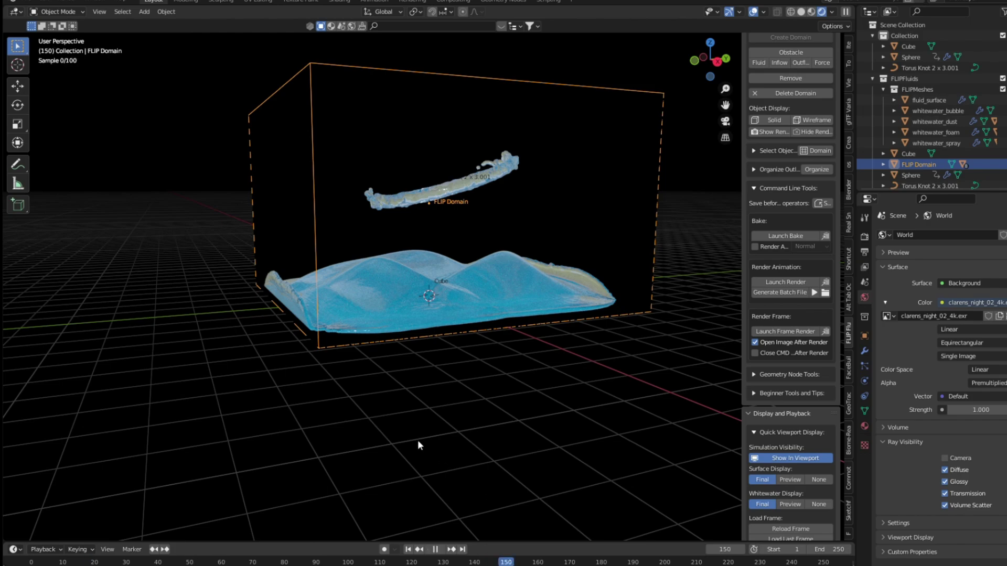
pyautogui.press('space')
pyautogui.moveTo(424, 388)
pyautogui.mouseDown(button='middle')
pyautogui.moveTo(520, 392)
pyautogui.moveTo(435, 412)
pyautogui.moveTo(453, 374)
pyautogui.mouseUp(button='middle')
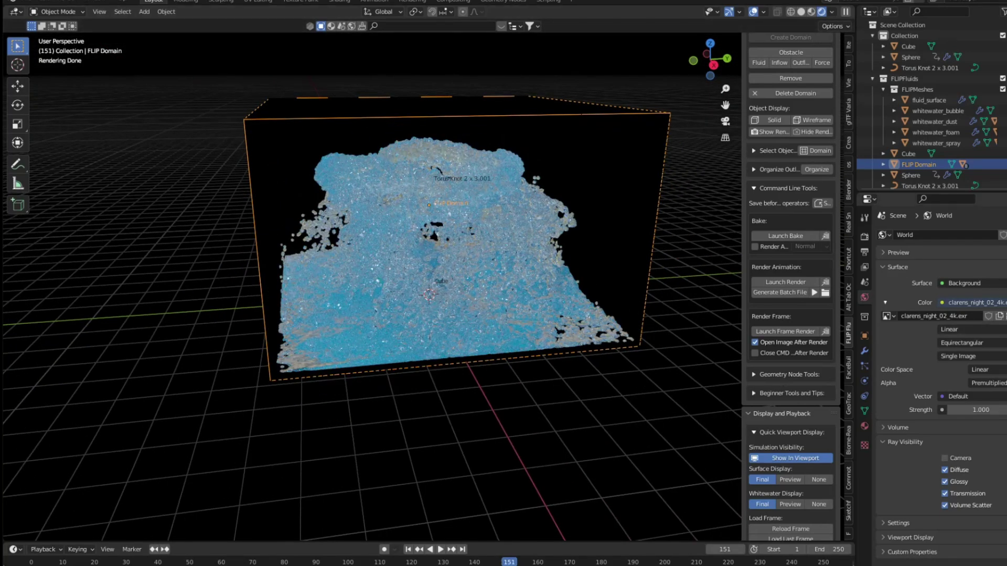
pyautogui.press('KP_3')
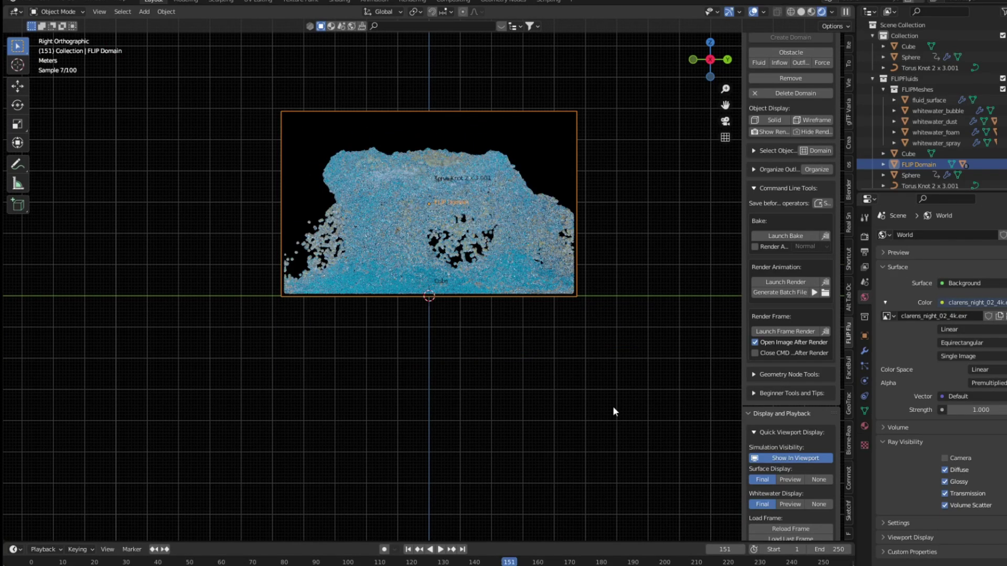
# Add a camera aligned to the view and raise it along Z.
pyautogui.hotkey('shift', 'a')
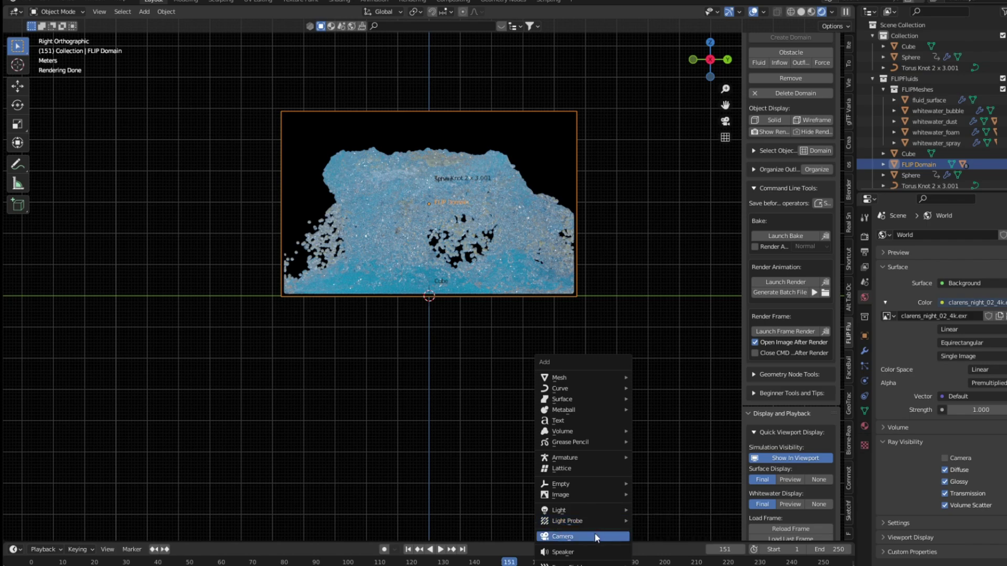
pyautogui.click(597, 537)
pyautogui.press('KP_0')
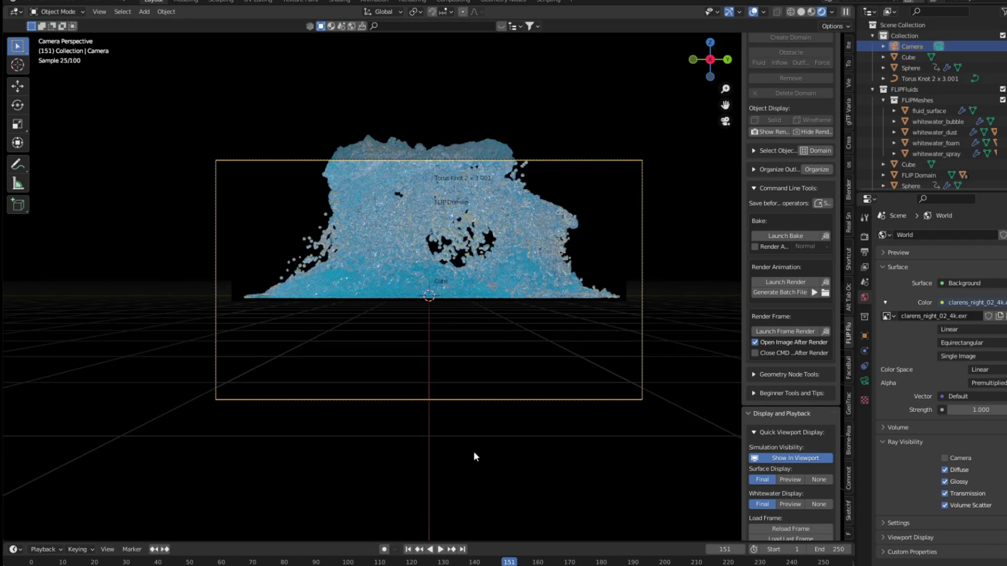
pyautogui.press('g')
pyautogui.press('z')
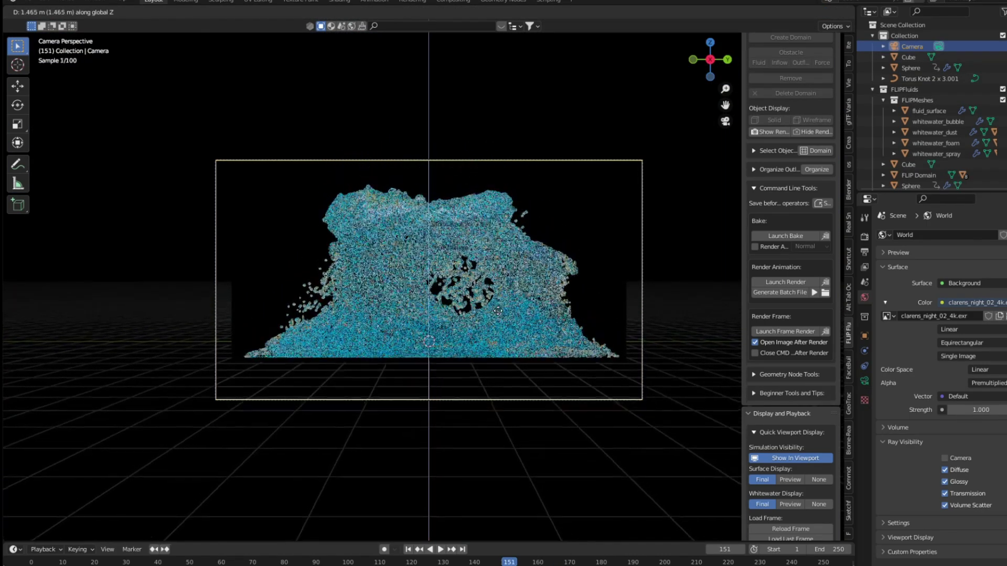
pyautogui.click(169, 39)
pyautogui.click(77, 1)
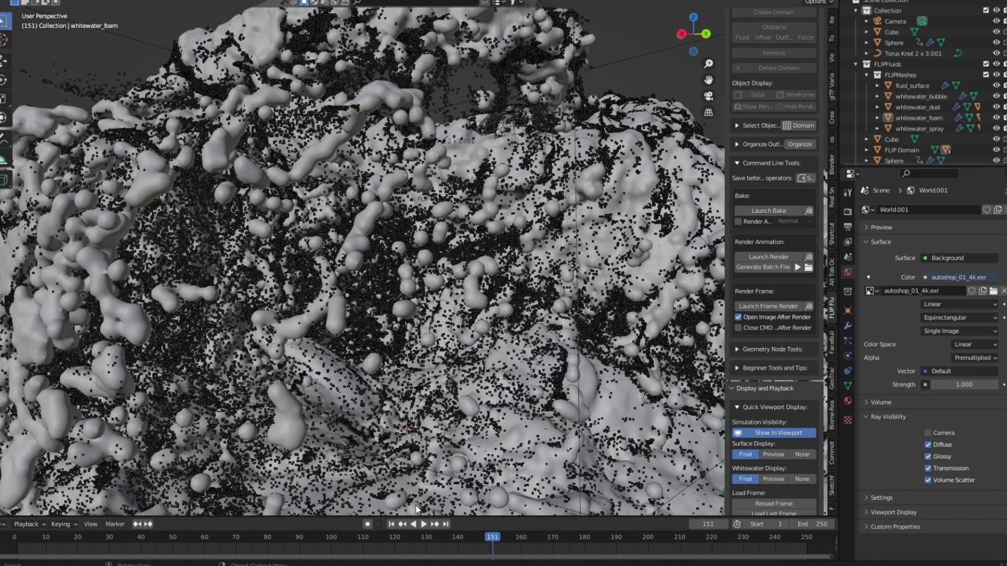
# Return to frame 1 and add a ground Plane beneath the tray from a side view.
pyautogui.click(395, 525)
pyautogui.scroll(-5, 461, 417)
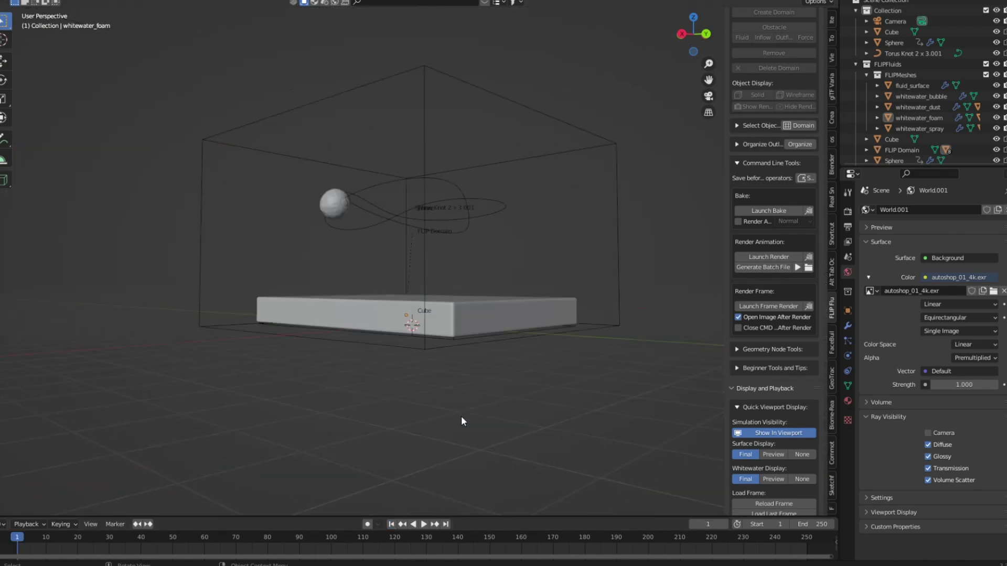
pyautogui.press('KP_3')
pyautogui.hotkey('shift', 'a')
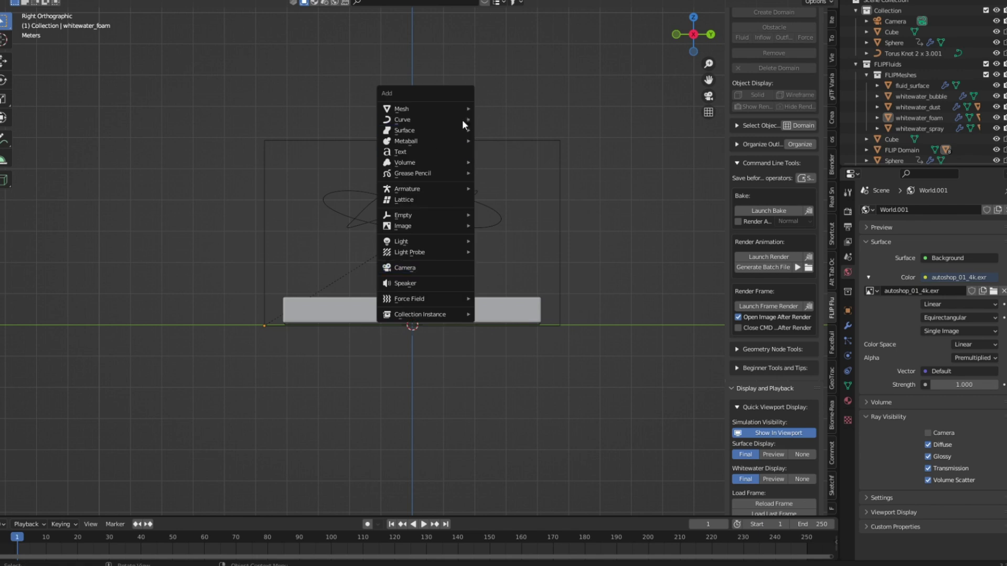
pyautogui.click(490, 109)
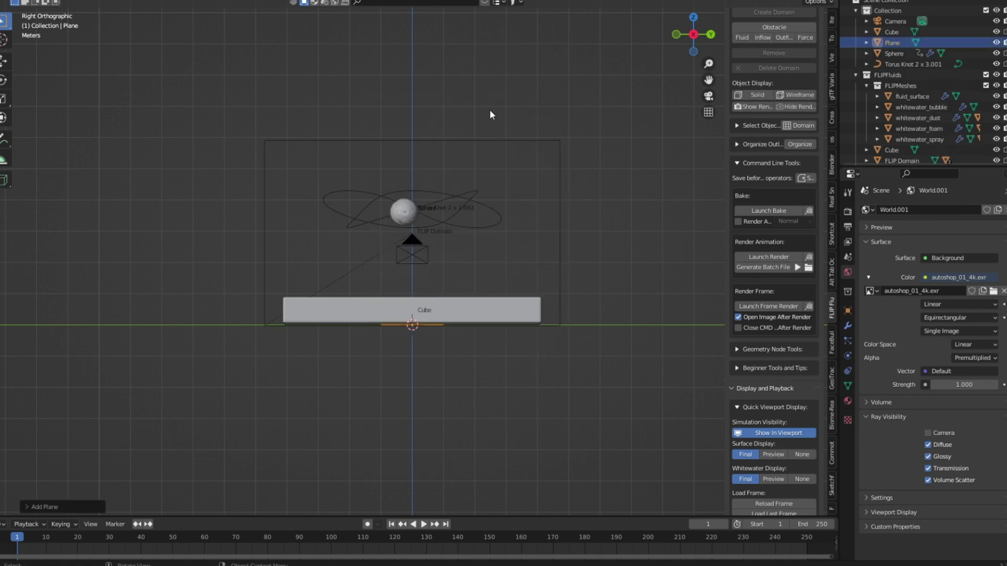
# Scale the Plane up from top view in X-ray so it extends well beyond the domain.
pyautogui.press('KP_7')
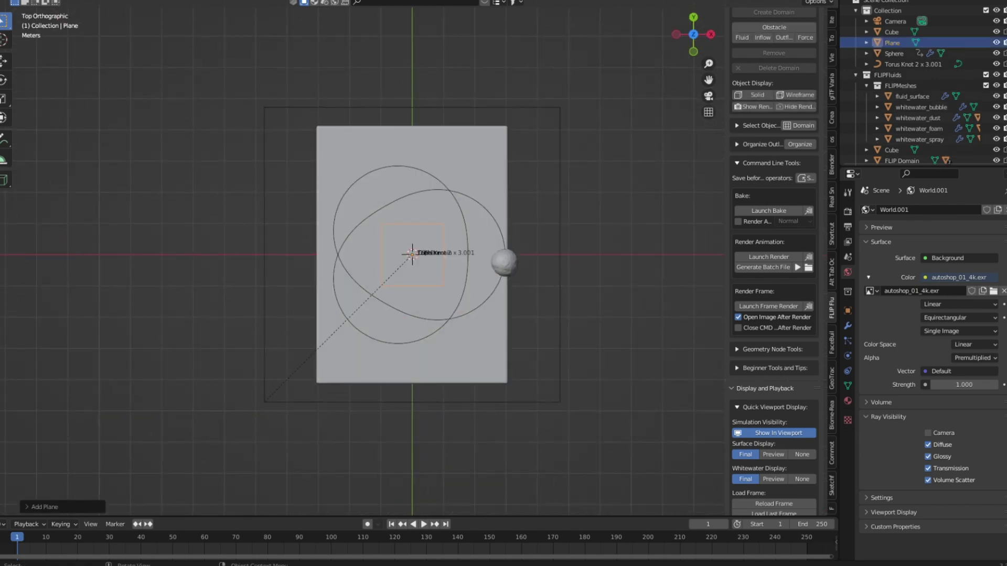
pyautogui.hotkey('alt', 'z')
pyautogui.press('s')
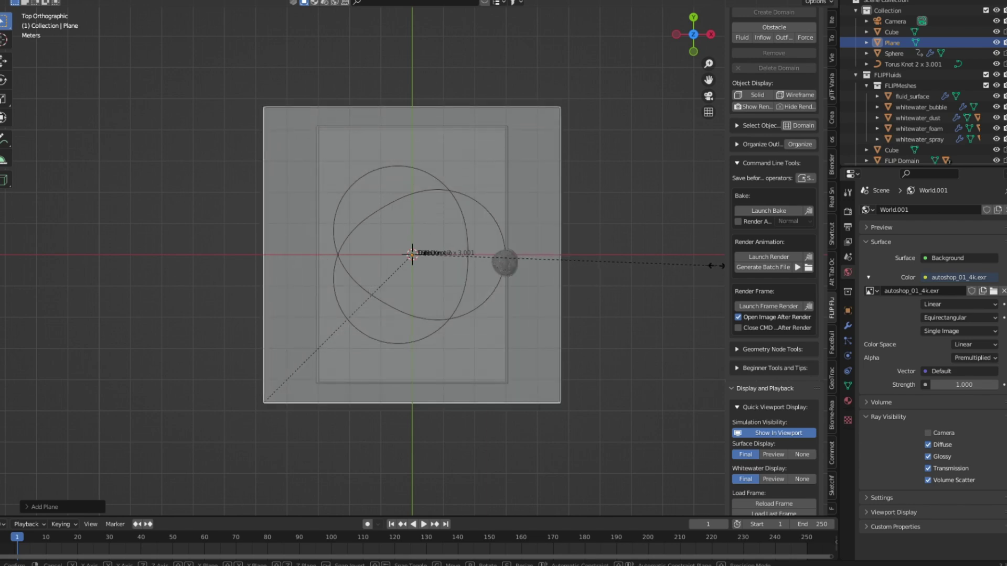
pyautogui.click(712, 265)
pyautogui.middleClick(622, 297)
pyautogui.moveTo(623, 297); pyautogui.dragTo(625, 222, button='middle')
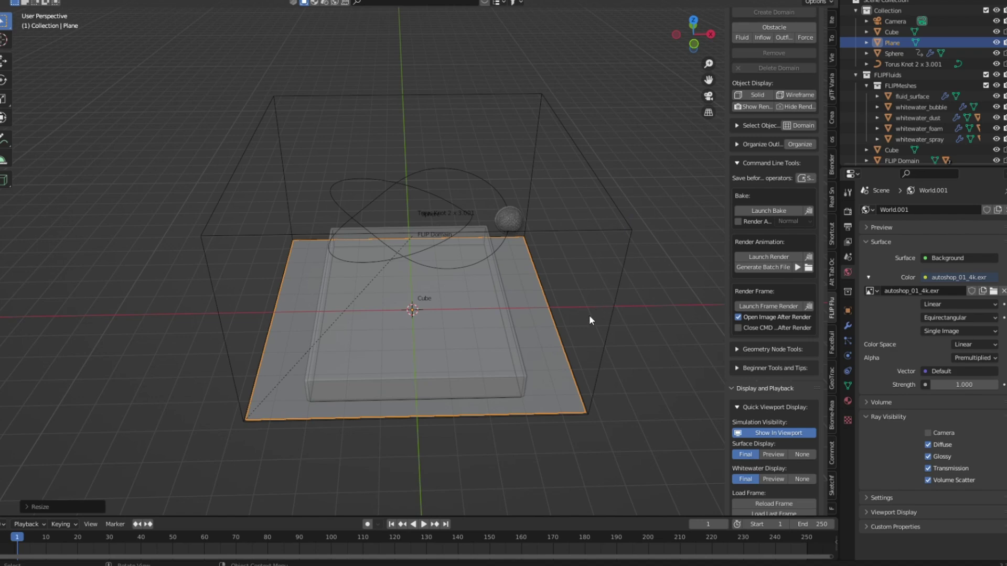
pyautogui.moveTo(590, 316); pyautogui.dragTo(572, 343, button='middle')
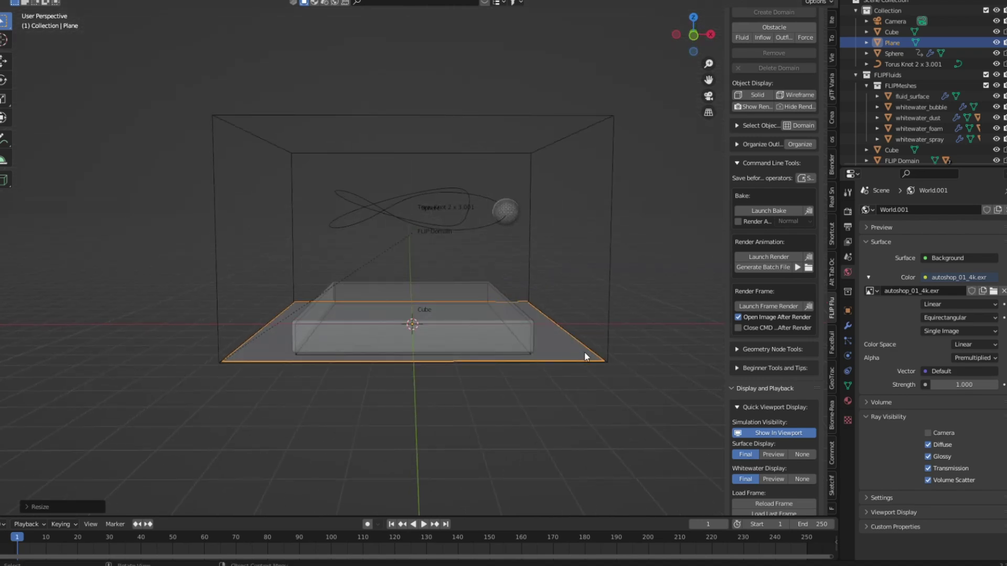
# Inset the Plane's face in Edit Mode, leaving a thin border rim.
pyautogui.press('i')
pyautogui.press('Tab')
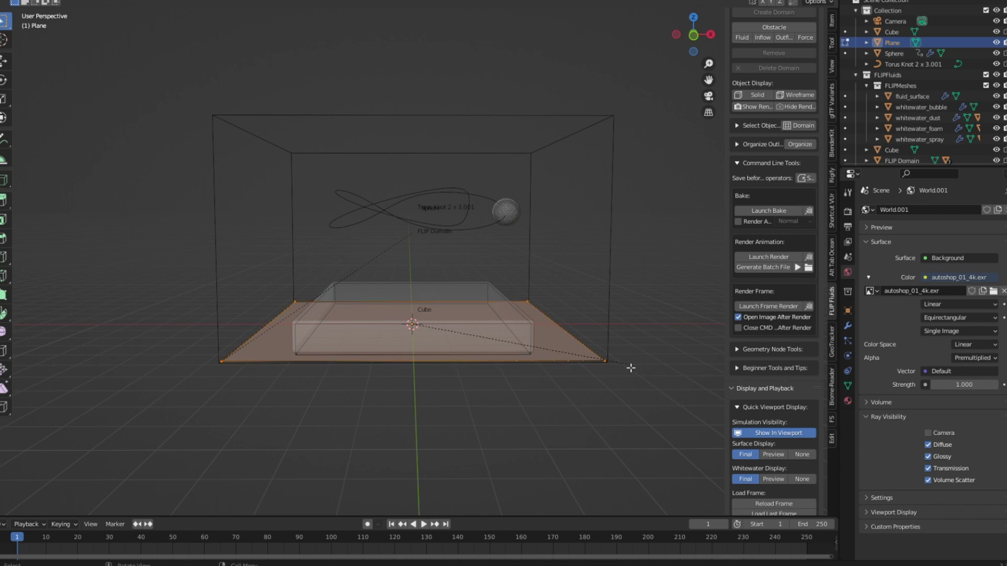
pyautogui.press('s')
pyautogui.click(624, 368)
pyautogui.moveTo(620, 367); pyautogui.dragTo(609, 418, button='middle')
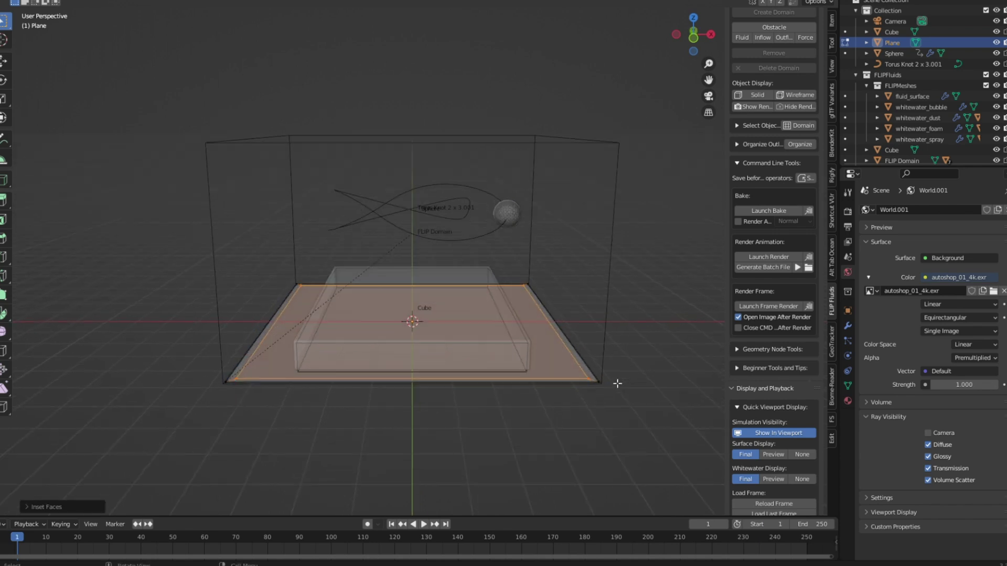
pyautogui.hotkey('ctrl', 'z')
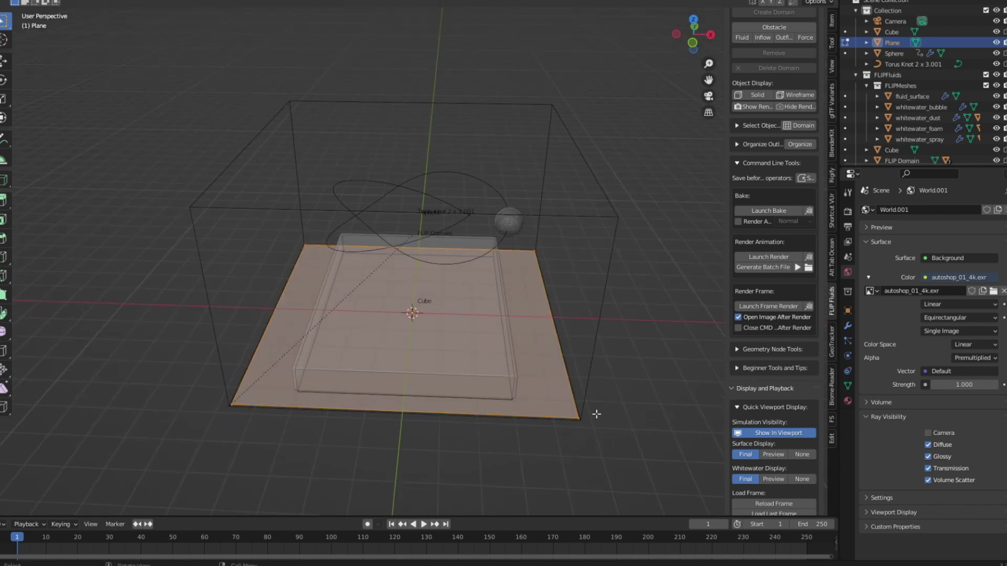
pyautogui.press('i')
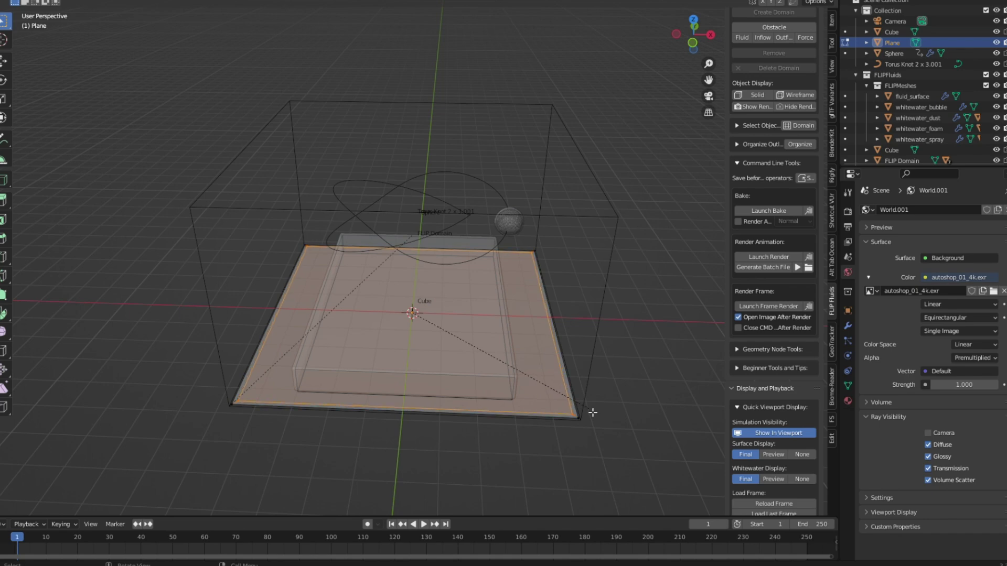
pyautogui.click(577, 418)
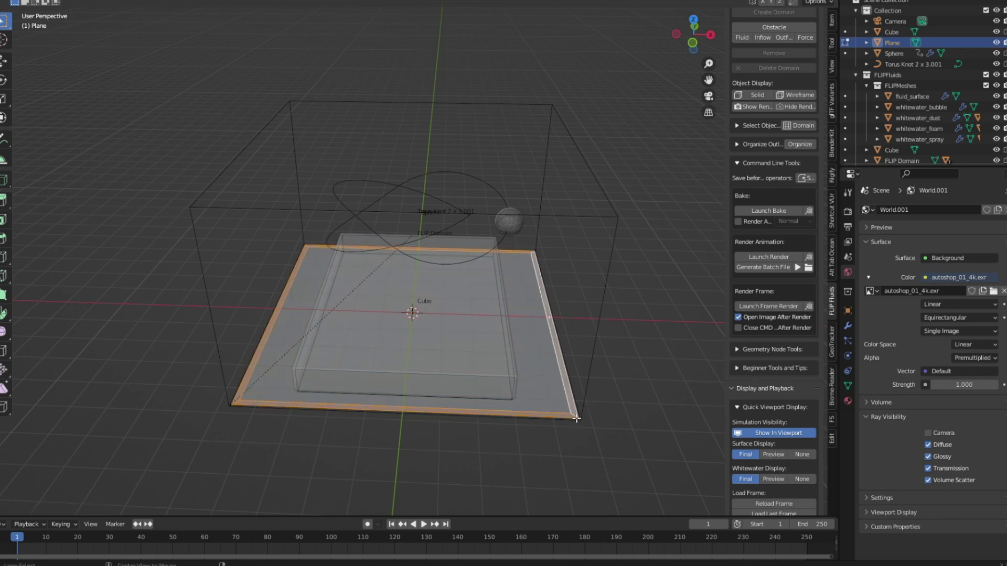
# Extrude the border rim upward into walls surrounding the cube.
pyautogui.keyDown('alt'); pyautogui.click(576, 418); pyautogui.keyUp('alt')
pyautogui.press('e')
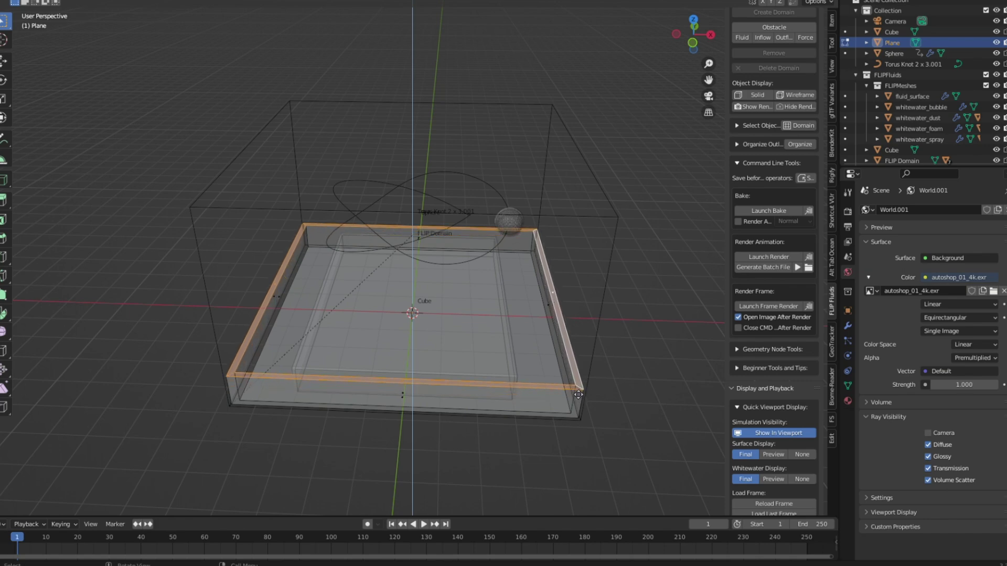
pyautogui.click(578, 394)
pyautogui.moveTo(578, 395)
pyautogui.mouseDown(button='middle')
pyautogui.moveTo(560, 348)
pyautogui.moveTo(637, 348)
pyautogui.moveTo(658, 367)
pyautogui.mouseUp(button='middle')
pyautogui.press('a')
pyautogui.hotkey('ctrl', 'z')
# Add a mid-height loop cut to the walls, raise the top edge loop along Z, and return to Object Mode.
pyautogui.hotkey('ctrl', 'r')
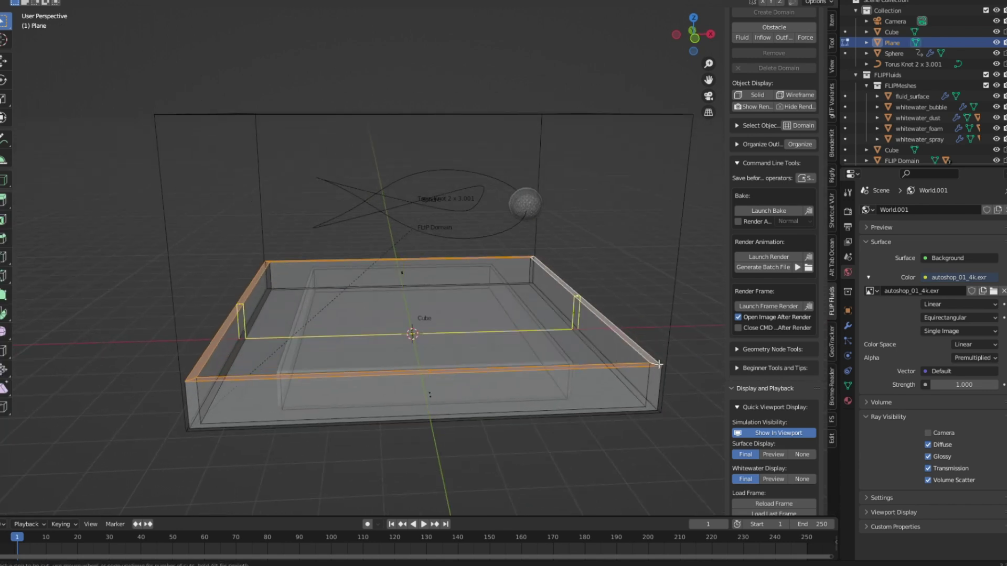
pyautogui.click(658, 365)
pyautogui.rightClick(659, 367)
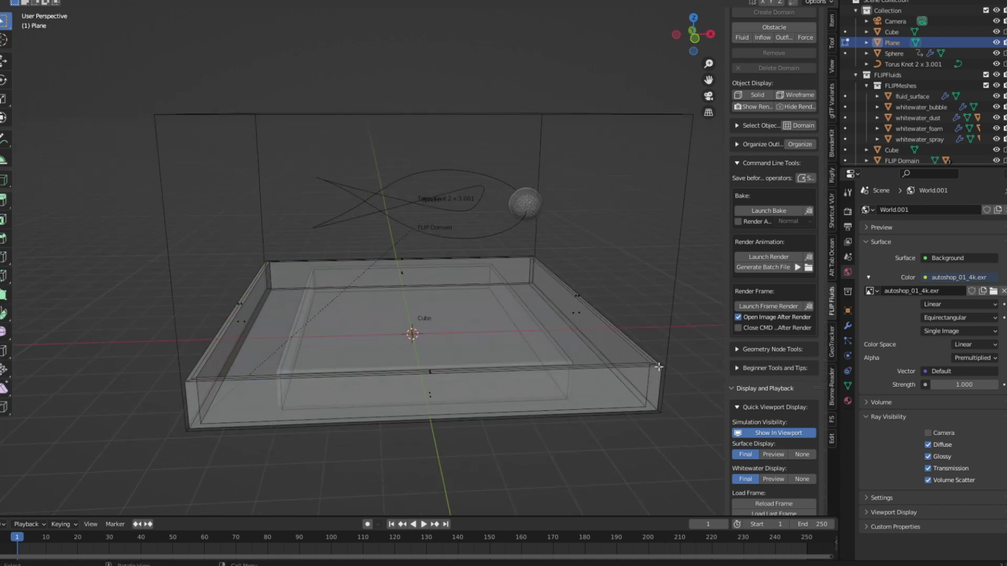
pyautogui.press('a')
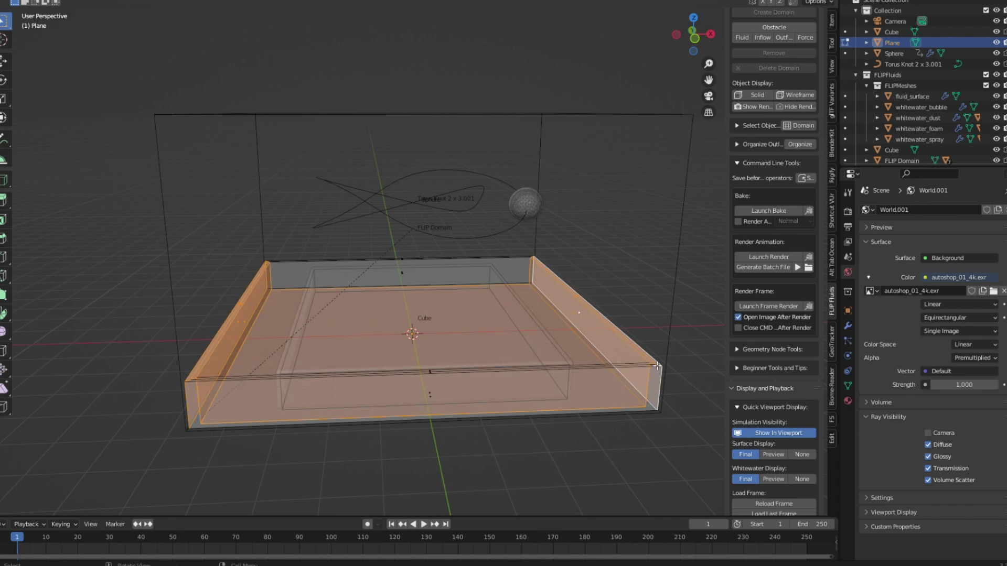
pyautogui.hotkey('alt', 'a')
pyautogui.keyDown('alt'); pyautogui.click(657, 367); pyautogui.keyUp('alt')
pyautogui.press('g')
pyautogui.press('z')
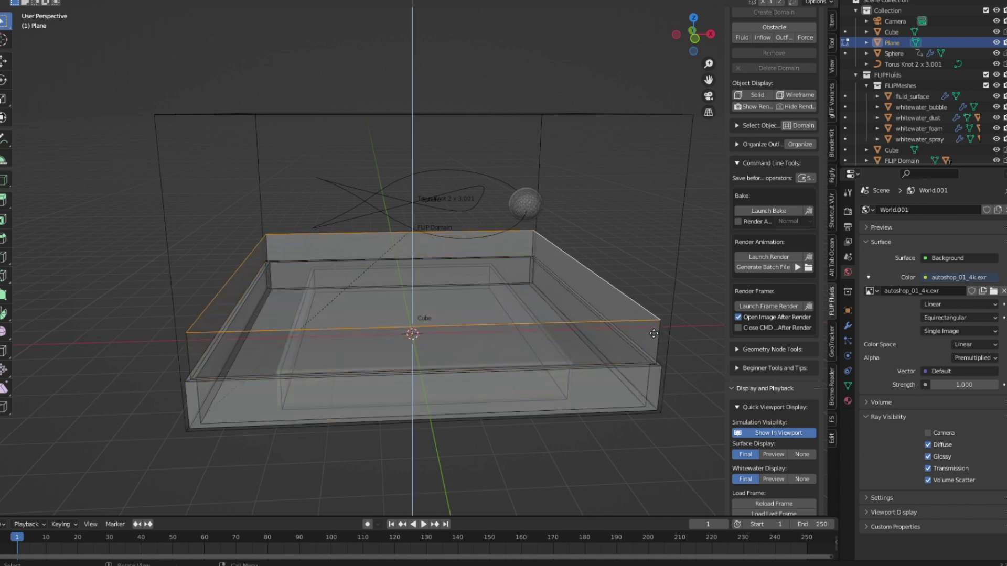
pyautogui.click(653, 337)
pyautogui.press('Tab')
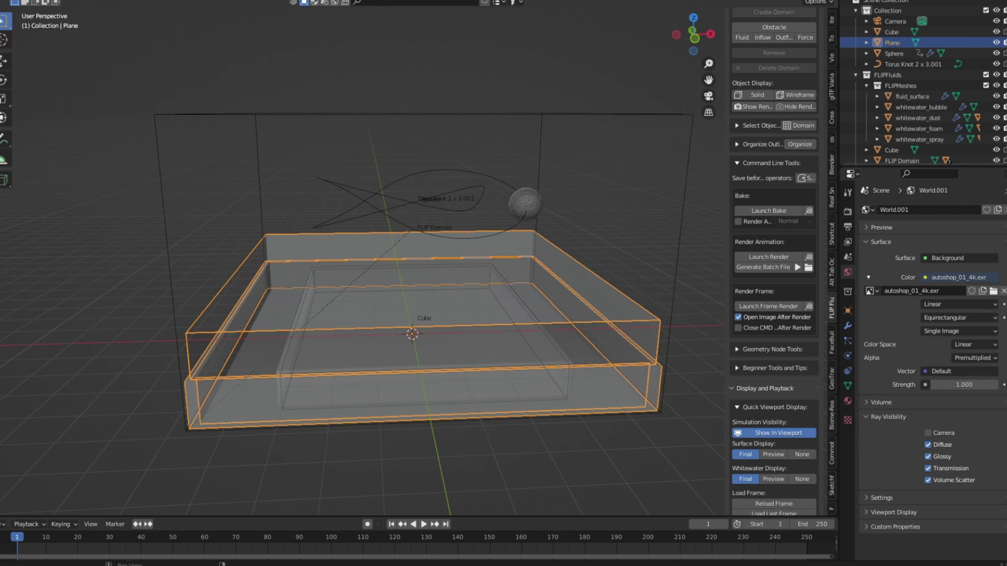
pyautogui.hotkey('alt', 'z')
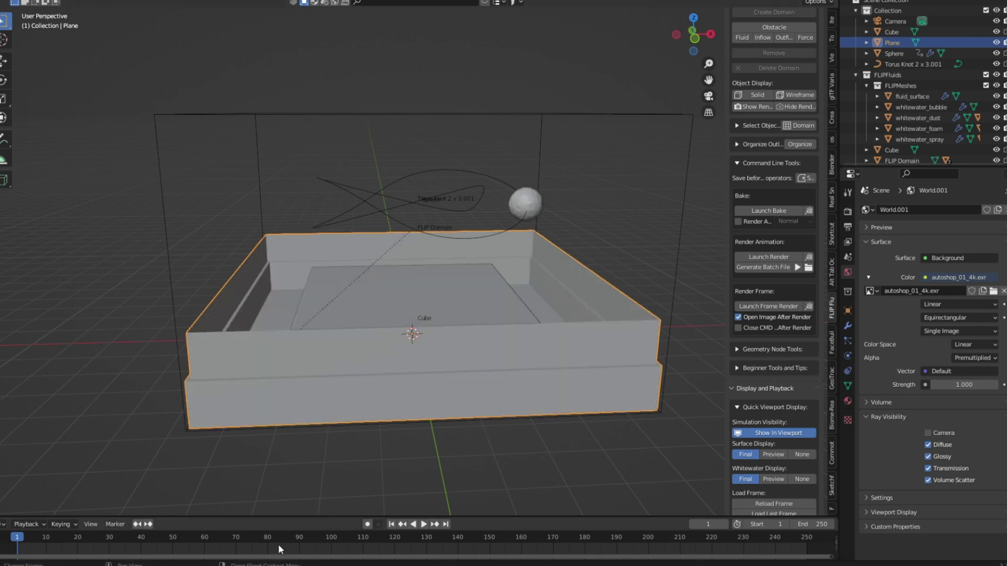
# At frame 91, give the tray a dark blue material with Metallic 0.638 and Roughness 0.138.
pyautogui.click(304, 539)
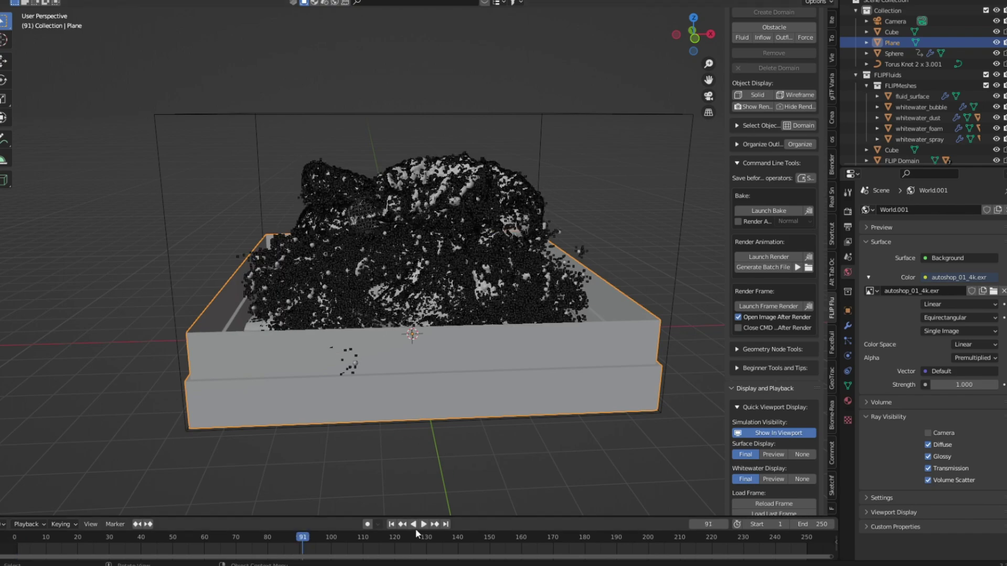
pyautogui.moveTo(481, 442)
pyautogui.mouseDown(button='middle')
pyautogui.moveTo(442, 468)
pyautogui.moveTo(476, 471)
pyautogui.moveTo(480, 419)
pyautogui.mouseUp(button='middle')
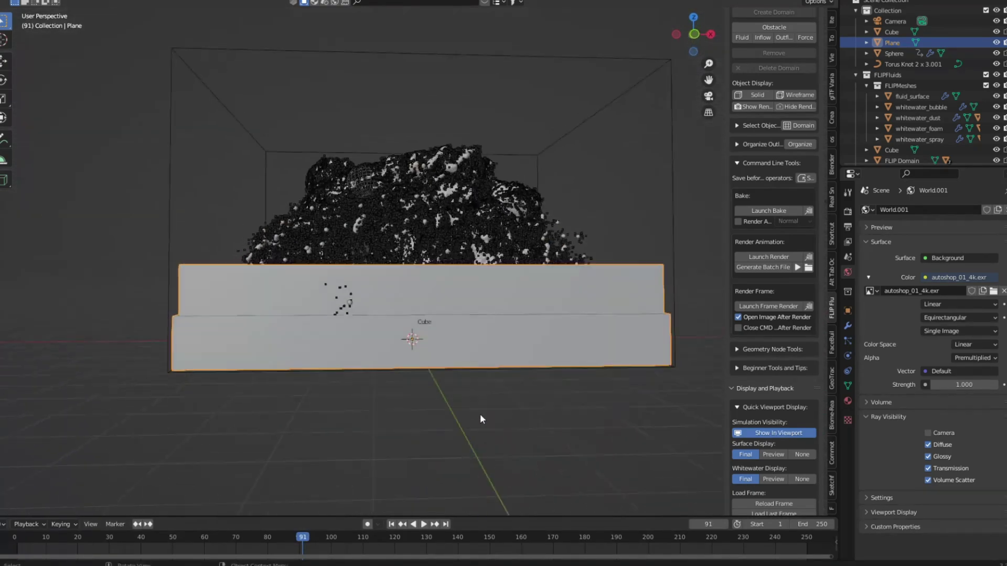
pyautogui.click(848, 400)
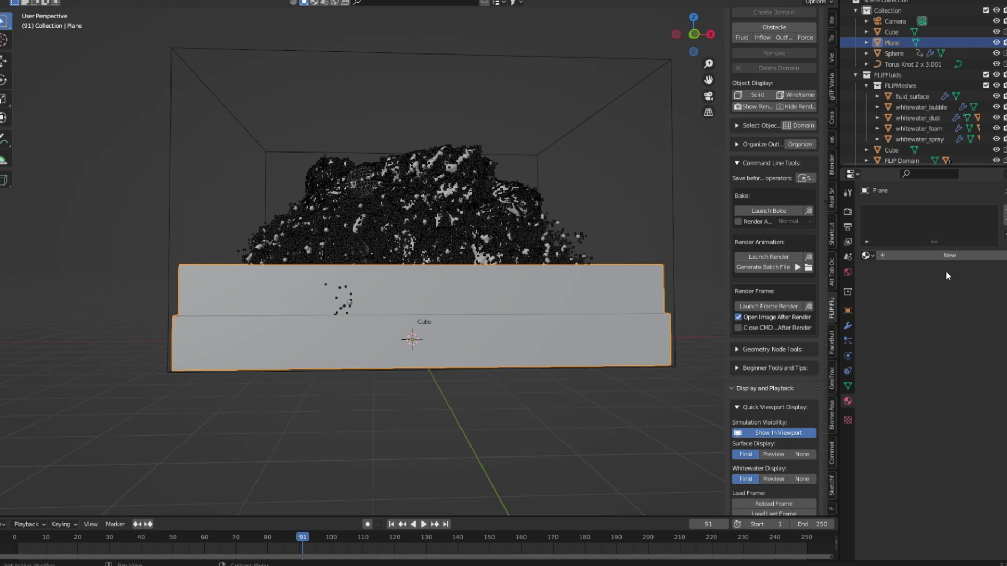
pyautogui.click(955, 383)
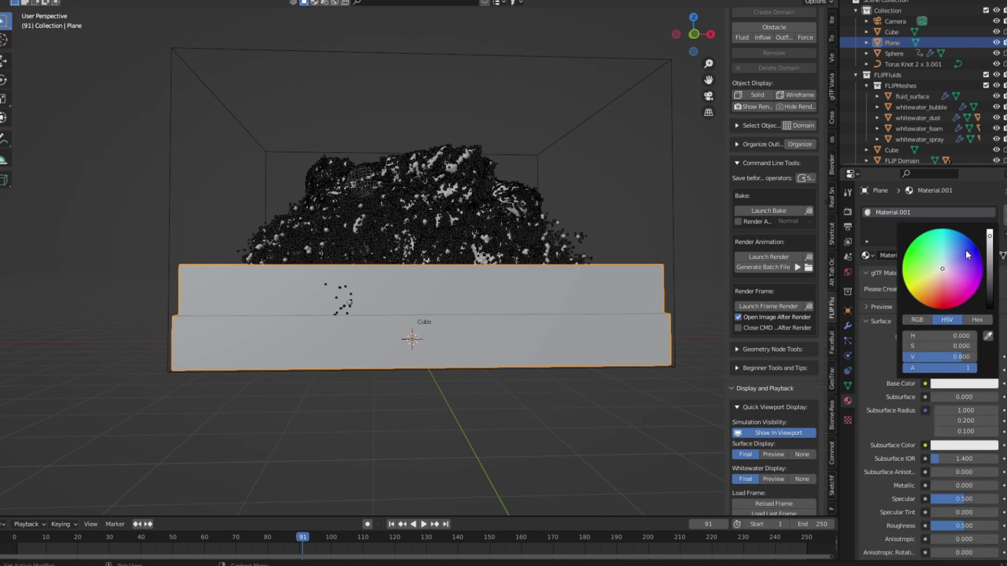
pyautogui.moveTo(966, 251)
pyautogui.mouseDown()
pyautogui.moveTo(948, 241)
pyautogui.moveTo(990, 286)
pyautogui.moveTo(990, 302)
pyautogui.mouseUp()
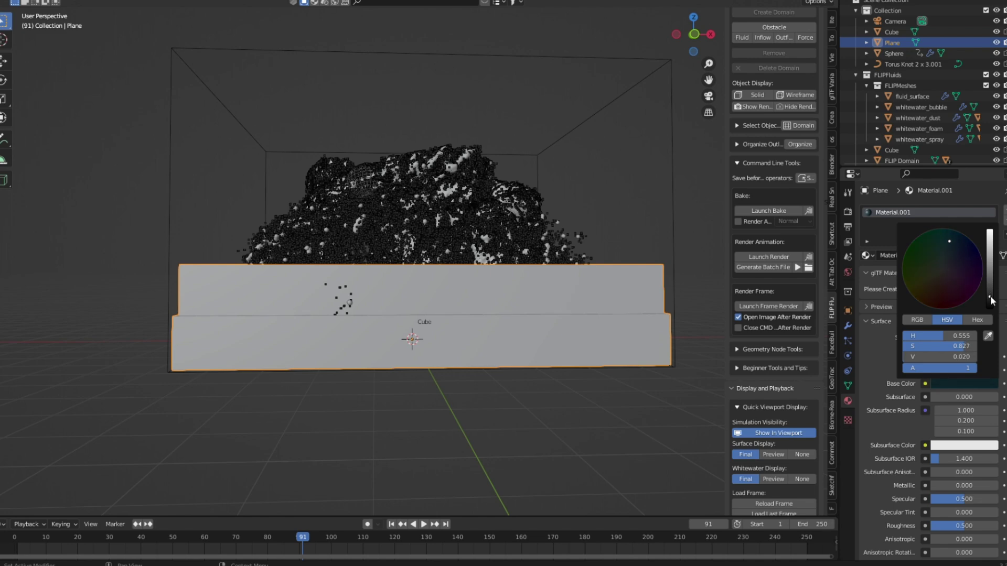
pyautogui.moveTo(931, 486); pyautogui.dragTo(974, 486)
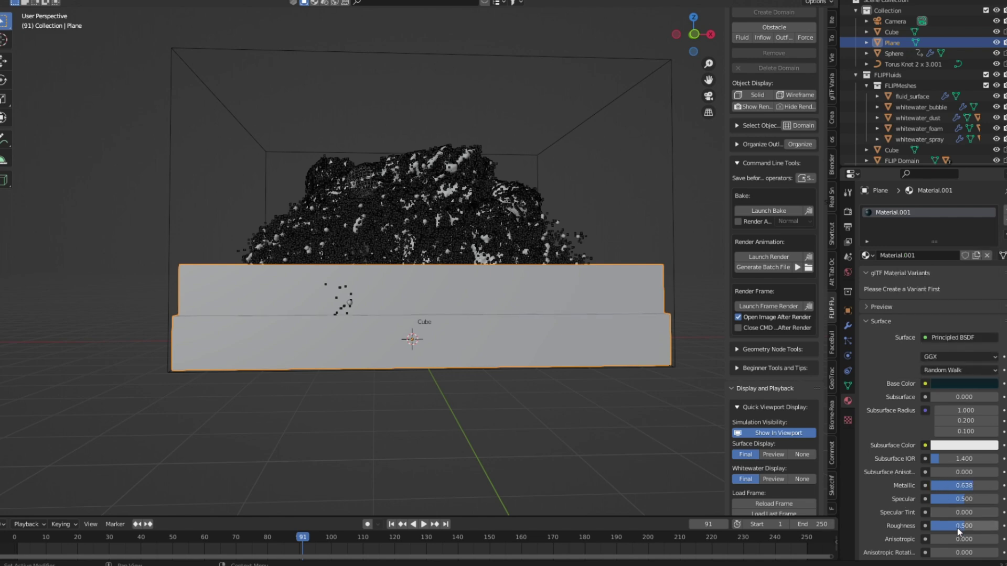
pyautogui.moveTo(958, 527); pyautogui.dragTo(939, 526)
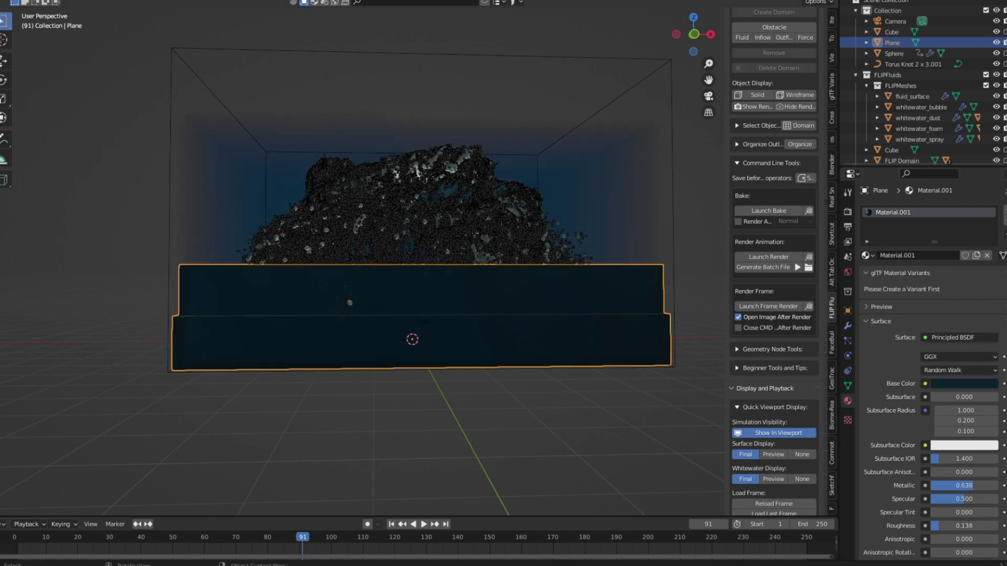
pyautogui.press('z')
# Select the tray's upper wall faces in Edit Mode and add a second material slot.
pyautogui.moveTo(500, 256); pyautogui.dragTo(465, 322, button='middle')
pyautogui.press('Tab')
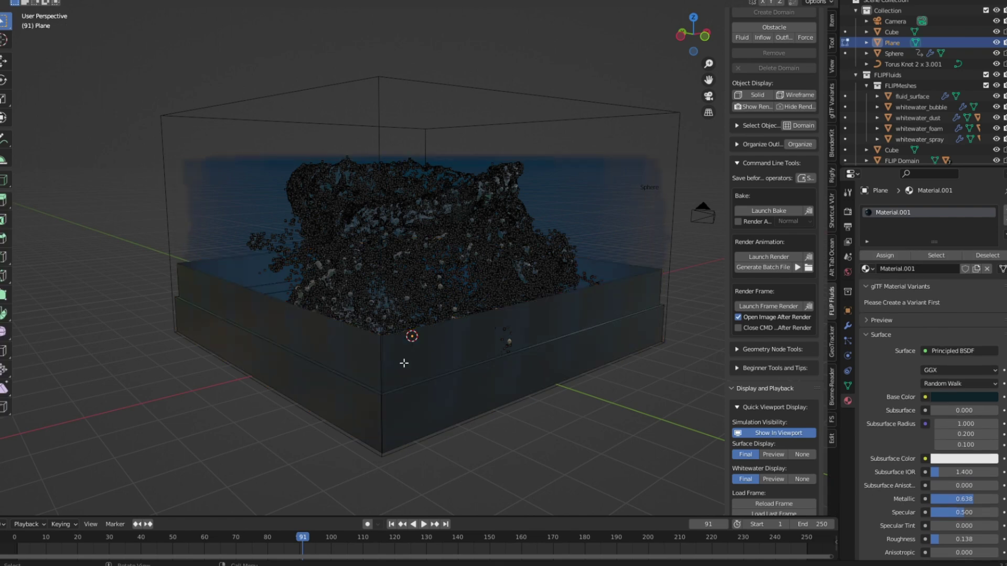
pyautogui.keyDown('alt'); pyautogui.click(388, 366); pyautogui.keyUp('alt')
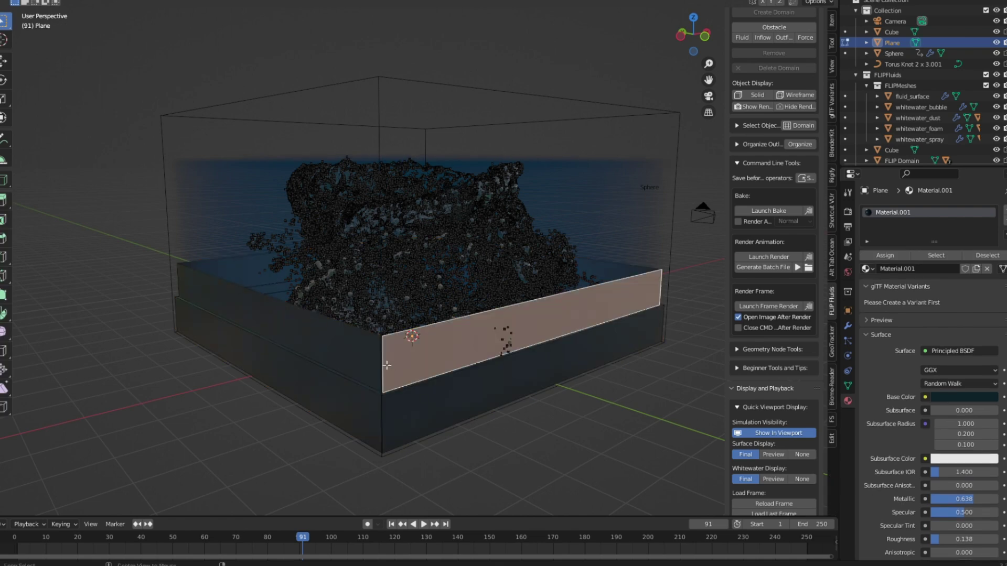
pyautogui.click(1004, 210)
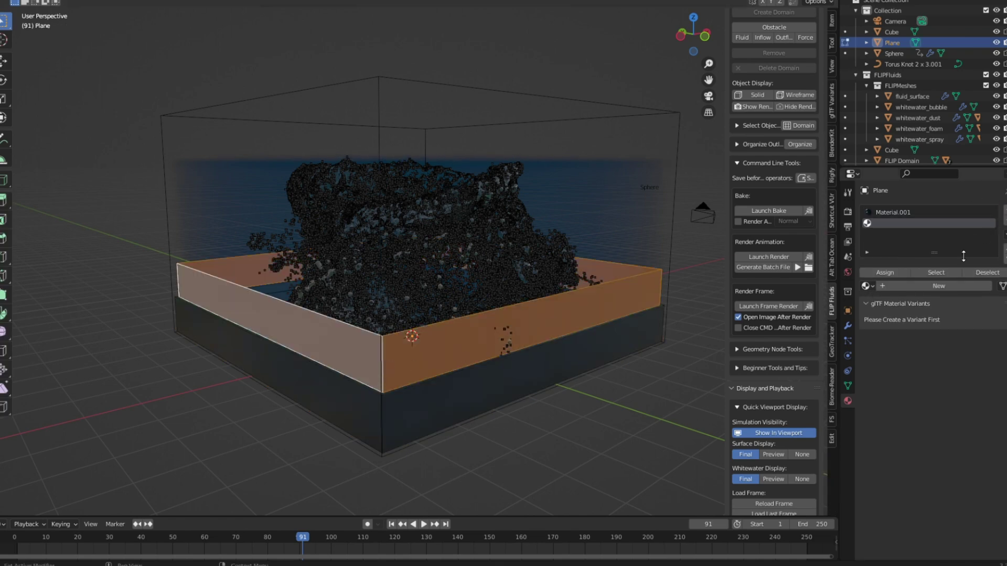
# Assign the walls a new glass-like material: roughness 0, IOR 1.400, Transmission 1.000.
pyautogui.click(948, 286)
pyautogui.click(885, 272)
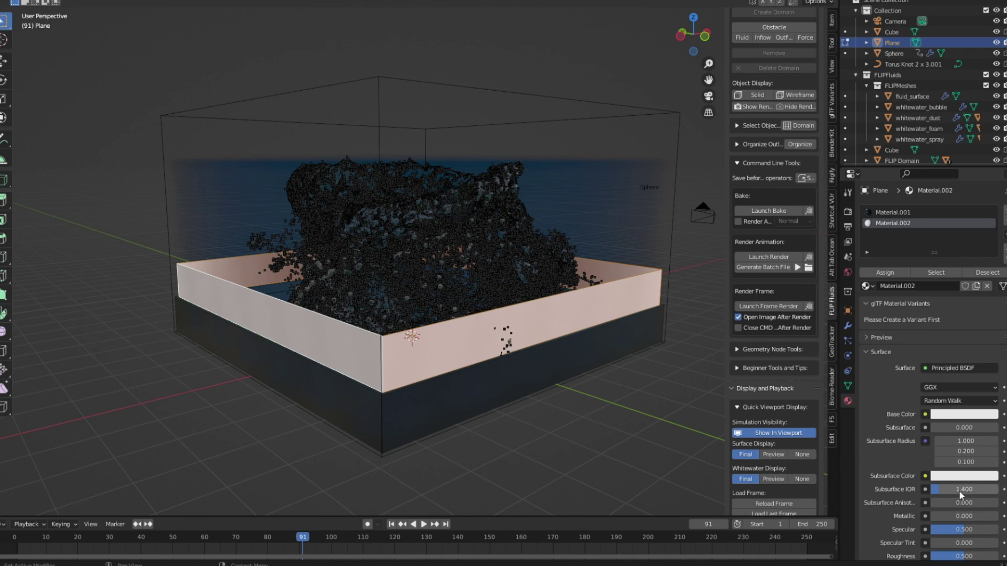
pyautogui.scroll(-3, 957, 505)
pyautogui.scroll(-3, 944, 446)
pyautogui.press('BackSpace')
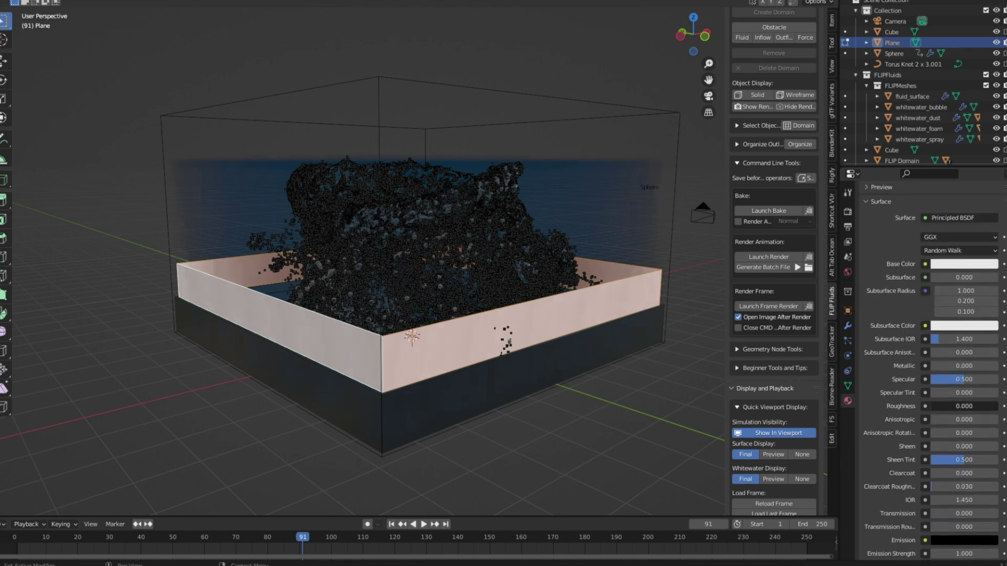
pyautogui.scroll(-3, 946, 449)
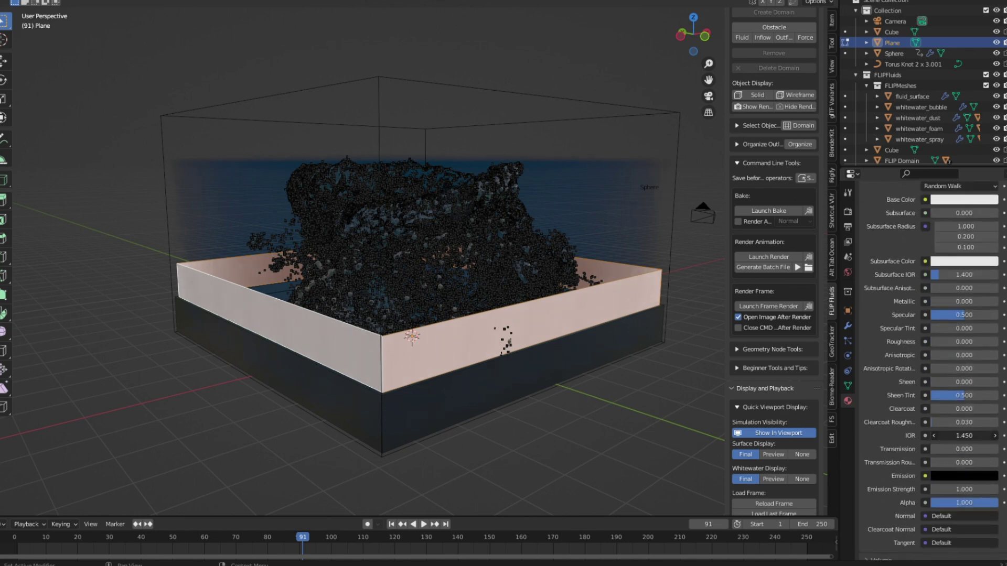
pyautogui.click(959, 436)
pyautogui.write('1.400')
pyautogui.press('Return')
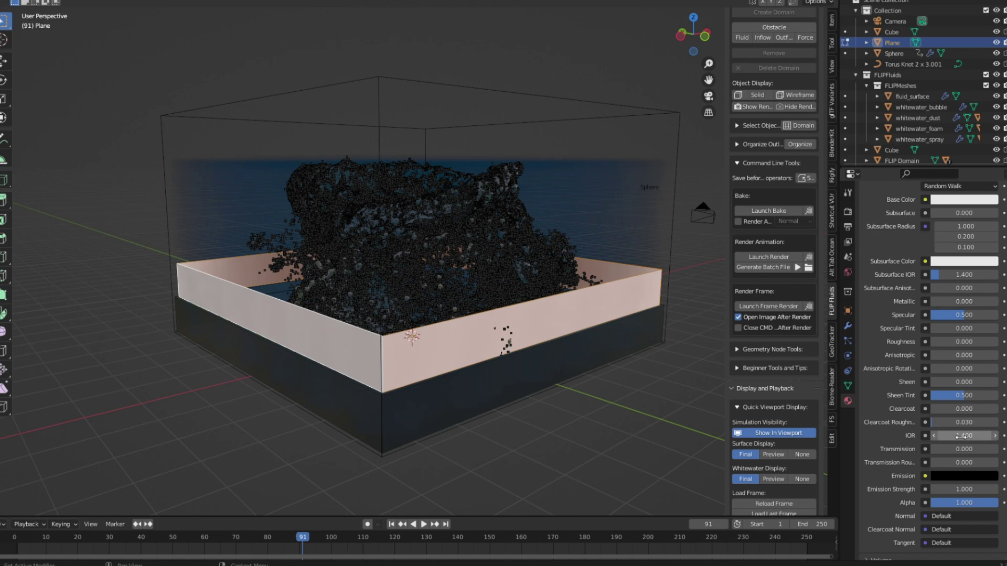
pyautogui.scroll(-4, 954, 482)
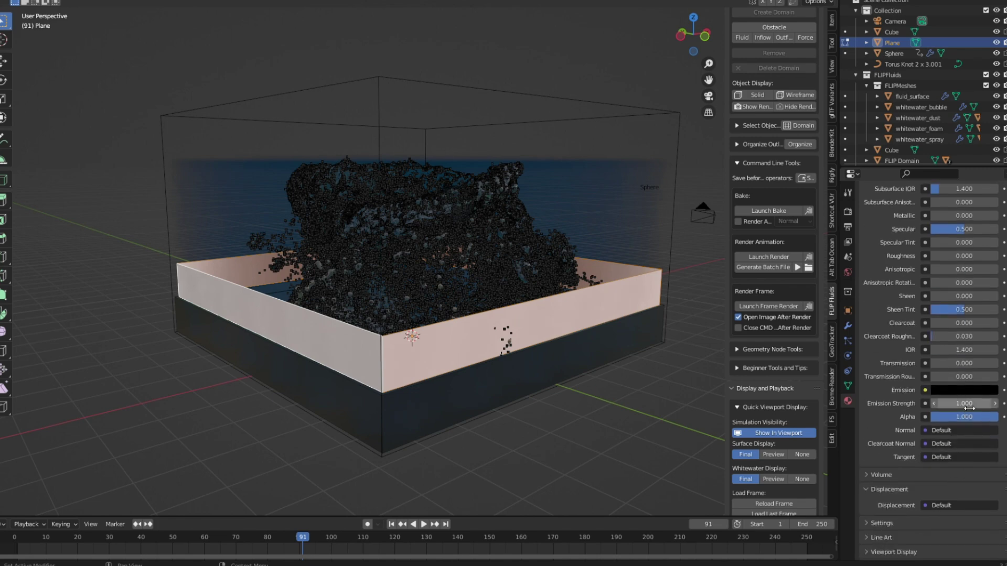
pyautogui.moveTo(960, 363); pyautogui.dragTo(985, 365)
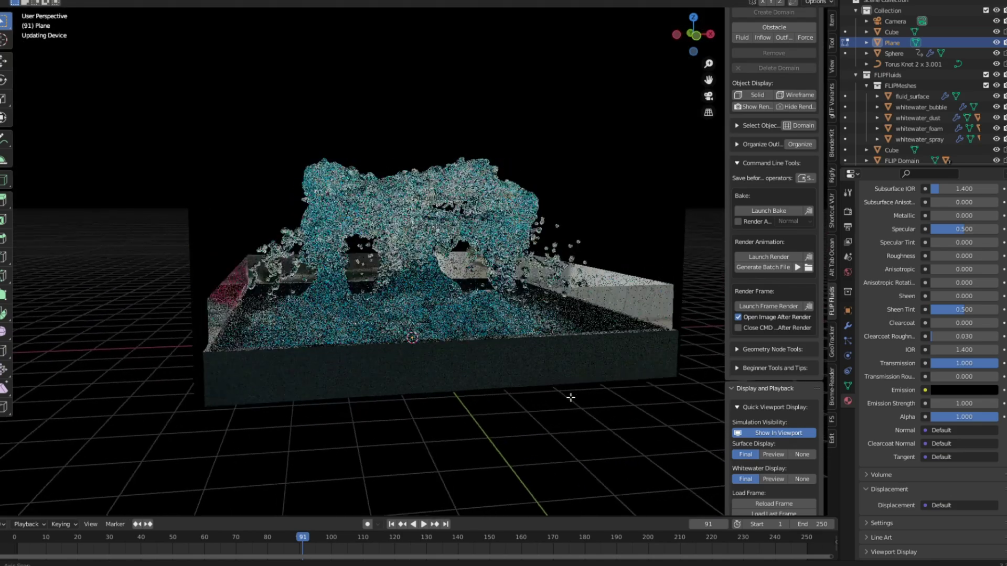
# Try Glass BSDF on the tray Plane's material, then revert to Principled BSDF.
pyautogui.moveTo(569, 390)
pyautogui.mouseDown(button='middle')
pyautogui.moveTo(595, 382)
pyautogui.moveTo(631, 395)
pyautogui.moveTo(555, 326)
pyautogui.mouseUp(button='middle')
pyautogui.click(550, 312)
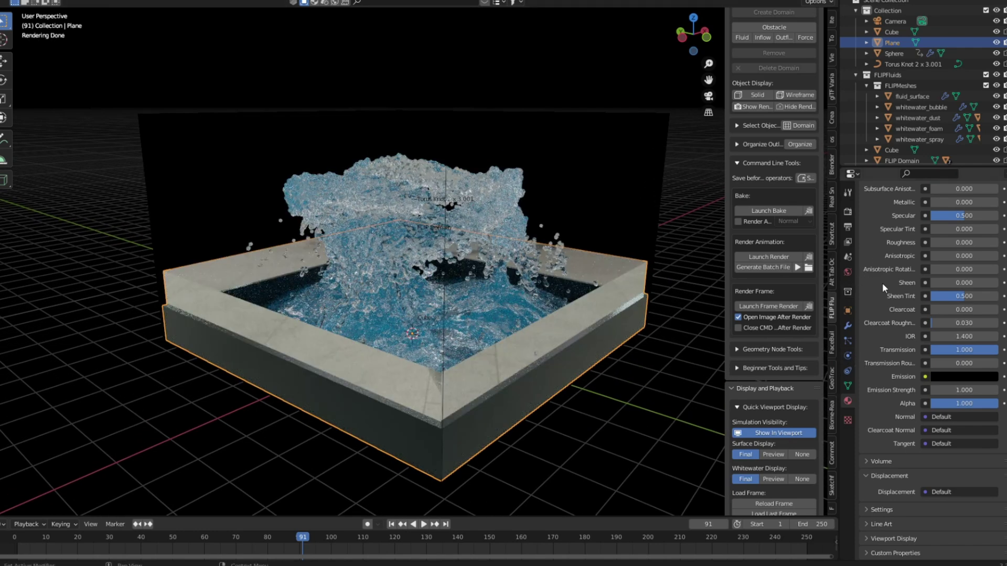
pyautogui.scroll(6, 918, 251)
pyautogui.scroll(4, 932, 288)
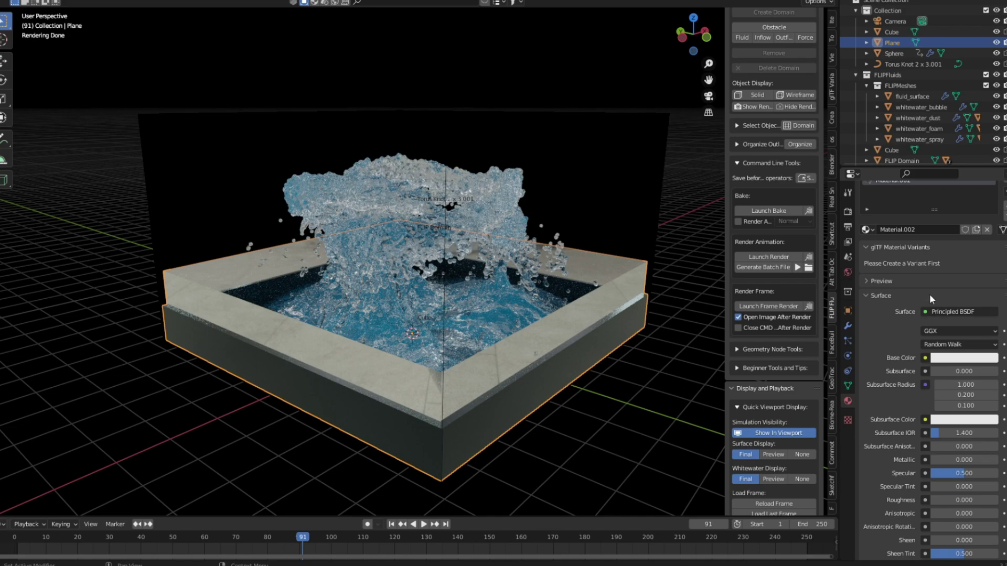
pyautogui.click(952, 312)
pyautogui.click(804, 110)
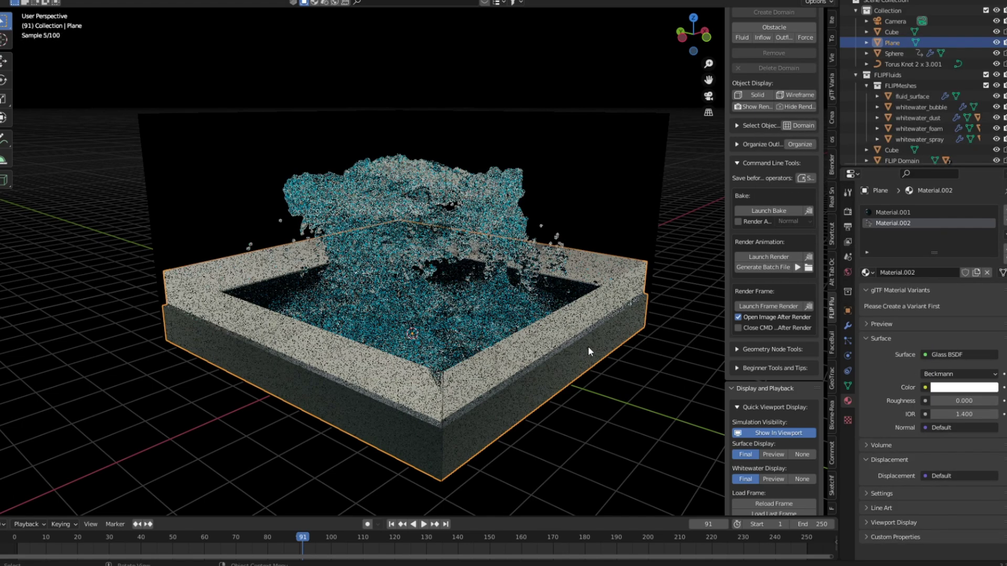
pyautogui.hotkey('ctrl', 'z')
# Unlink the world environment so the background turns black.
pyautogui.moveTo(585, 330); pyautogui.dragTo(567, 335, button='middle')
pyautogui.click(847, 272)
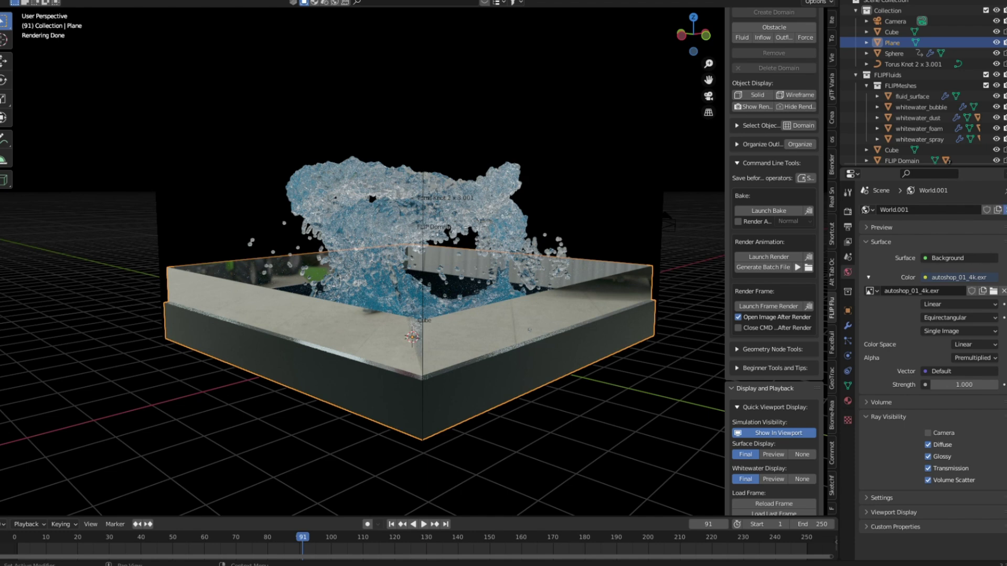
pyautogui.click(1005, 210)
pyautogui.press('KP_3')
# Add a second plane, enlarge it, and stand it upright with a 90° X rotation.
pyautogui.hotkey('shift', 'a')
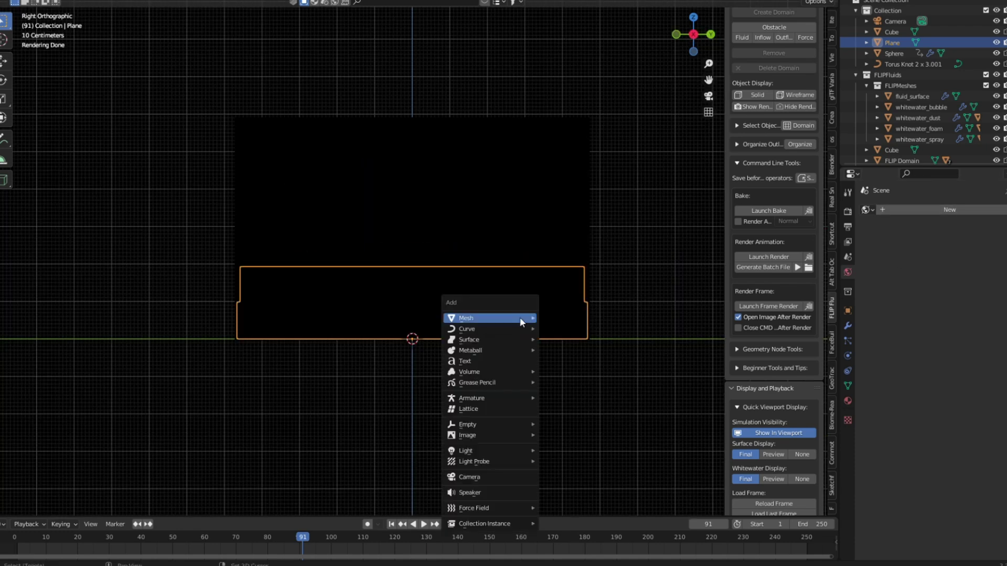
pyautogui.moveTo(487, 317)
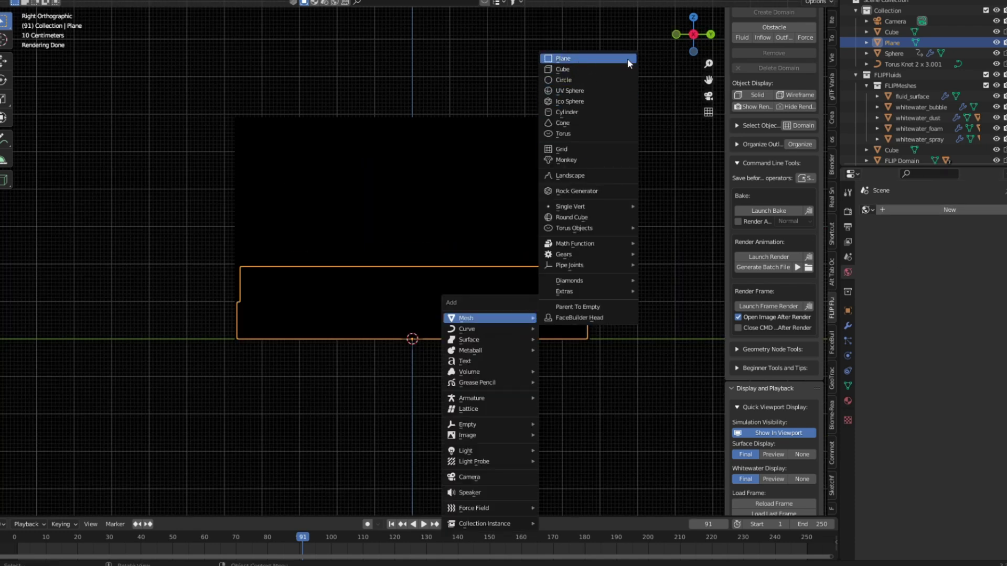
pyautogui.click(627, 58)
pyautogui.press('s')
pyautogui.press('Return')
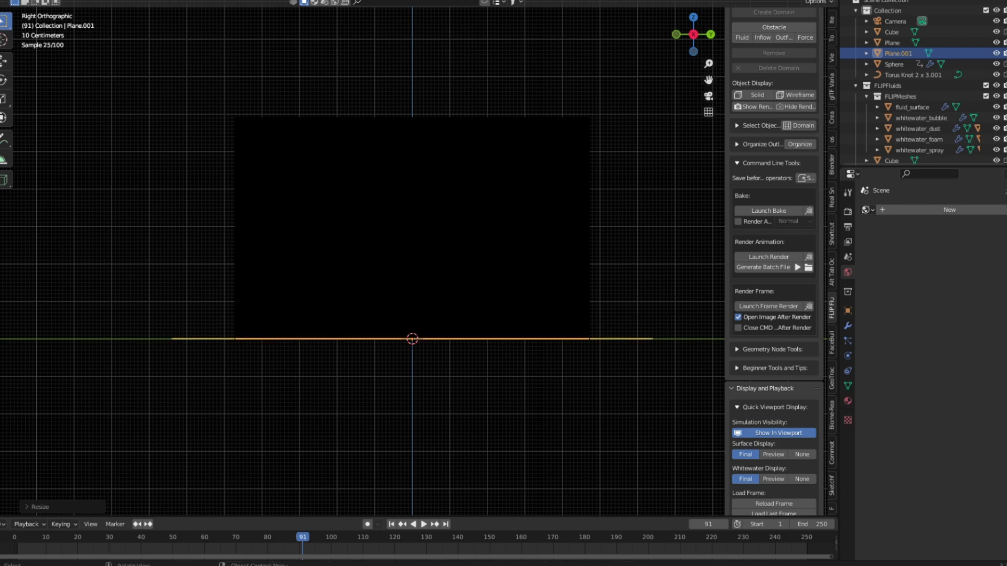
pyautogui.moveTo(220, 294); pyautogui.dragTo(184, 353, button='middle')
pyautogui.scroll(-2, 310, 325)
pyautogui.scroll(1, 304, 337)
pyautogui.press('s')
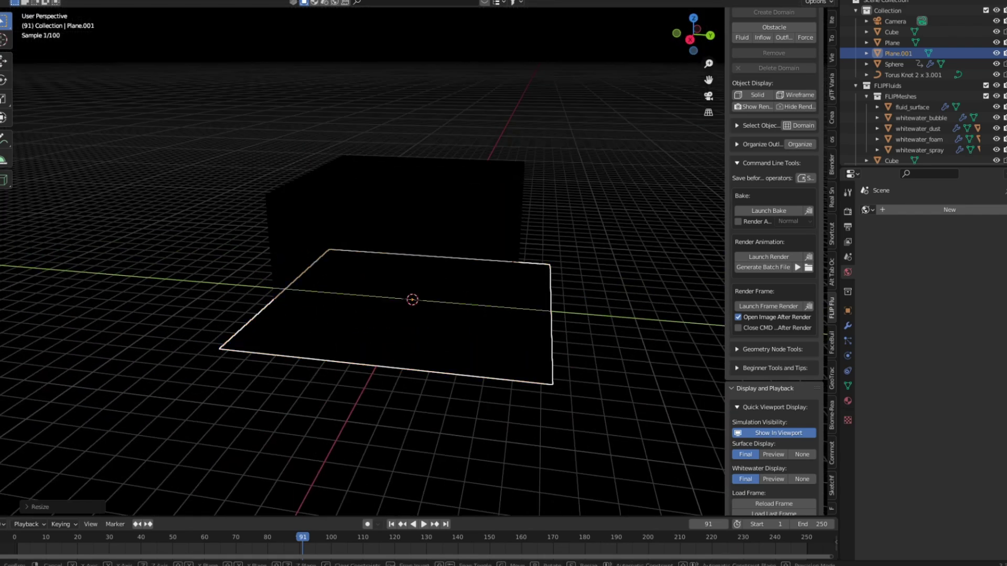
pyautogui.press('Return')
pyautogui.write('rx90')
pyautogui.press('Return')
# Move the upright plane along X to stand behind the tray as a backdrop.
pyautogui.moveTo(400, 338); pyautogui.dragTo(484, 215, button='middle')
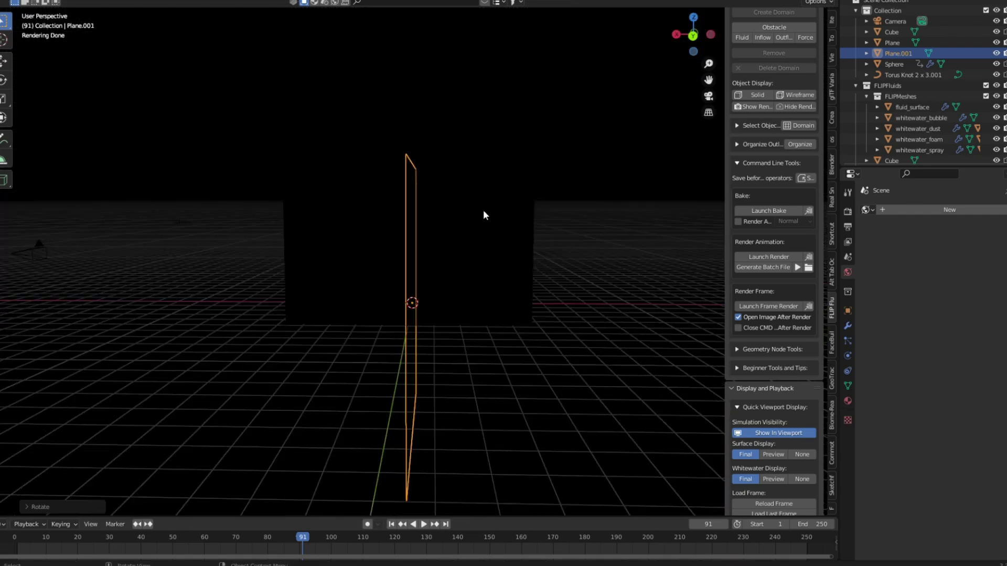
pyautogui.press('g')
pyautogui.press('x')
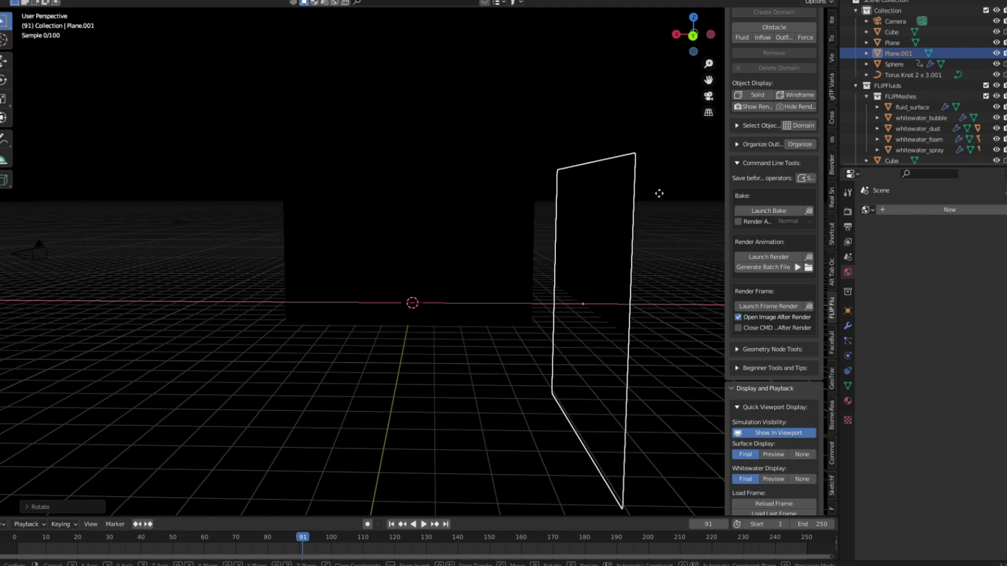
pyautogui.click(659, 194)
# Add a point light and move it along X into position.
pyautogui.hotkey('shift', 'a')
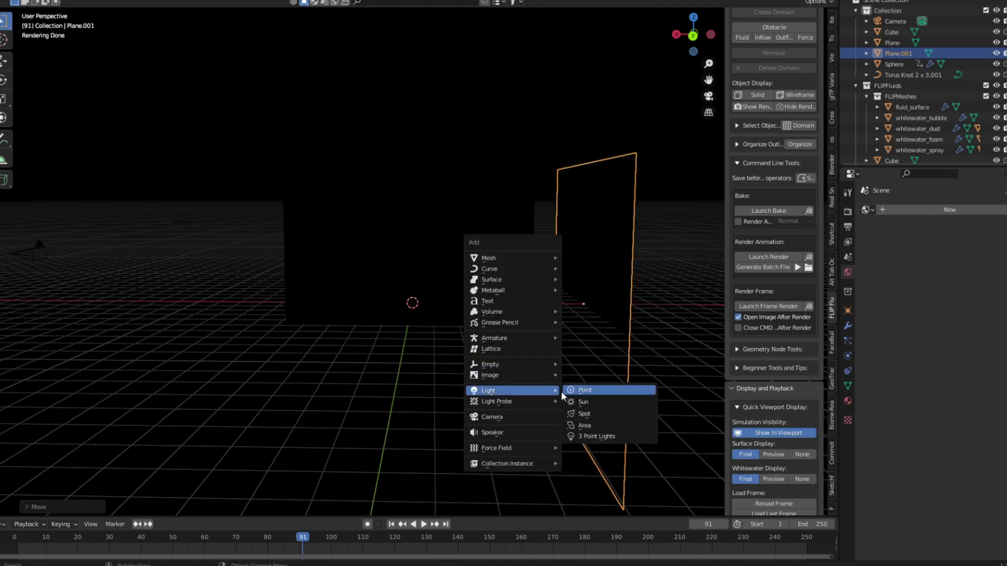
pyautogui.click(564, 390)
pyautogui.press('g')
pyautogui.press('x')
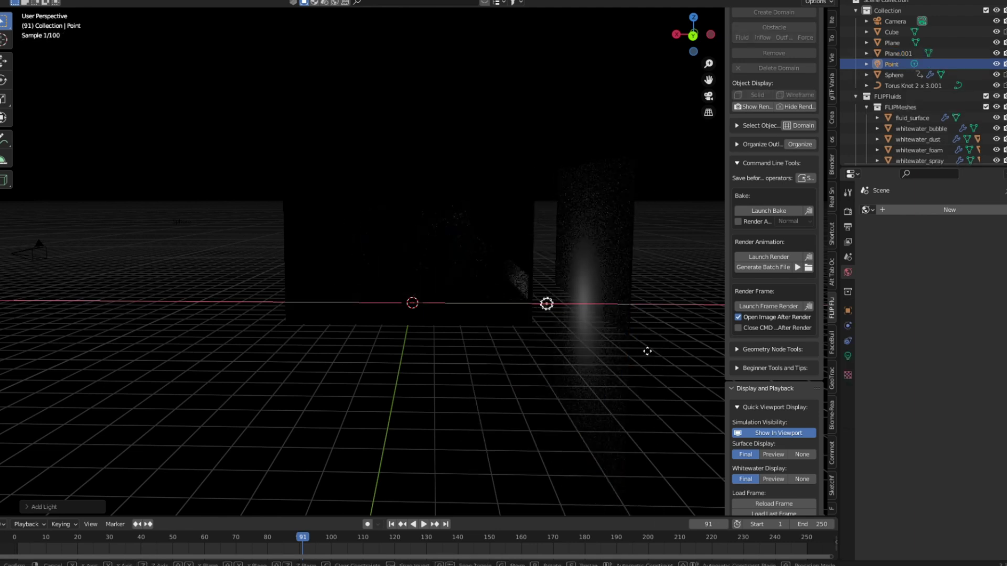
pyautogui.click(656, 347)
# Set the point light's power to 2000 W and check the camera view.
pyautogui.press('KP_0')
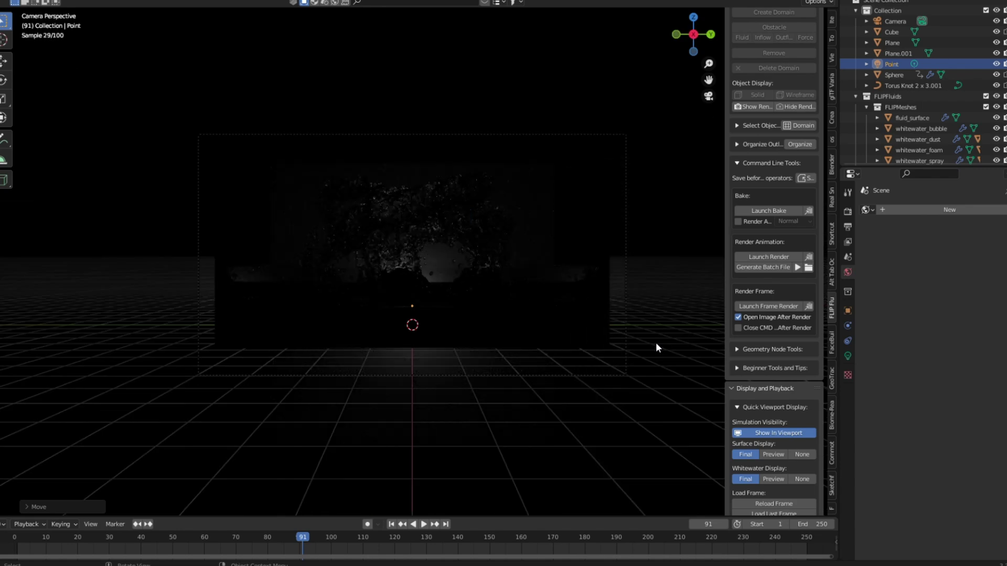
pyautogui.click(848, 357)
pyautogui.click(950, 283)
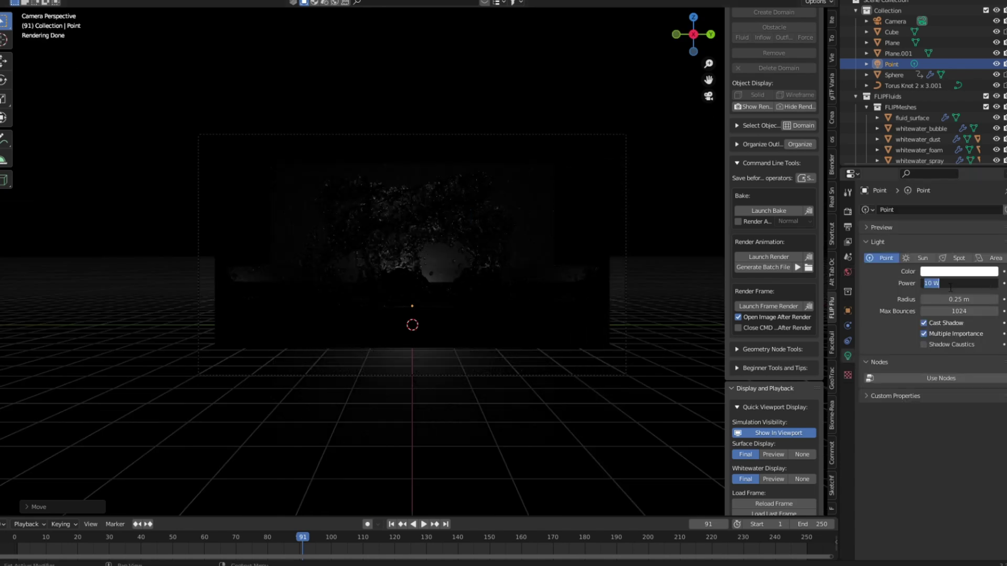
pyautogui.write('200')
pyautogui.press('Return')
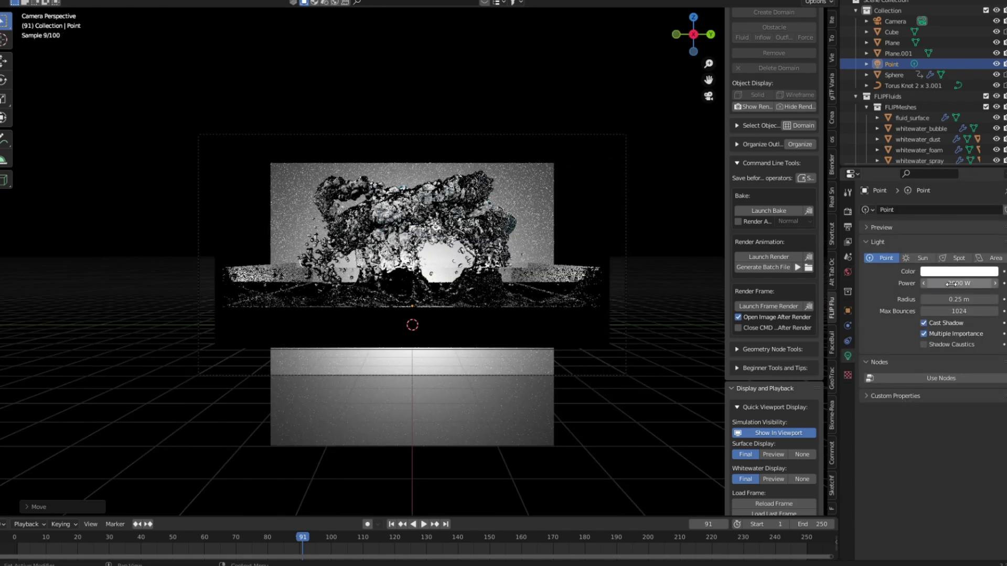
pyautogui.moveTo(637, 306)
pyautogui.mouseDown(button='middle')
pyautogui.moveTo(450, 330)
pyautogui.moveTo(405, 323)
pyautogui.moveTo(436, 322)
pyautogui.mouseUp(button='middle')
pyautogui.press('KP_0')
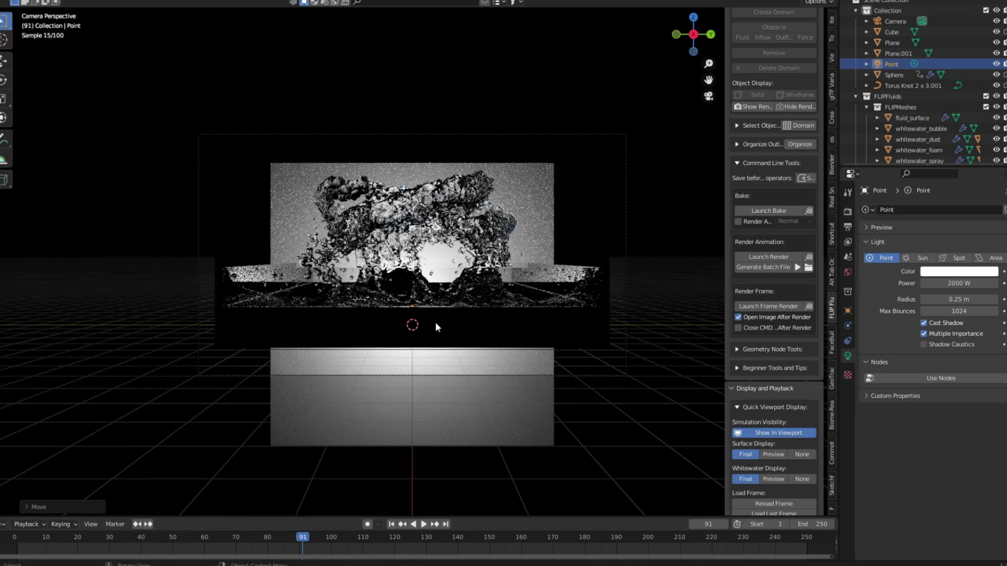
# Enlarge the backdrop plane Plane.001 and check it through the camera.
pyautogui.click(530, 224)
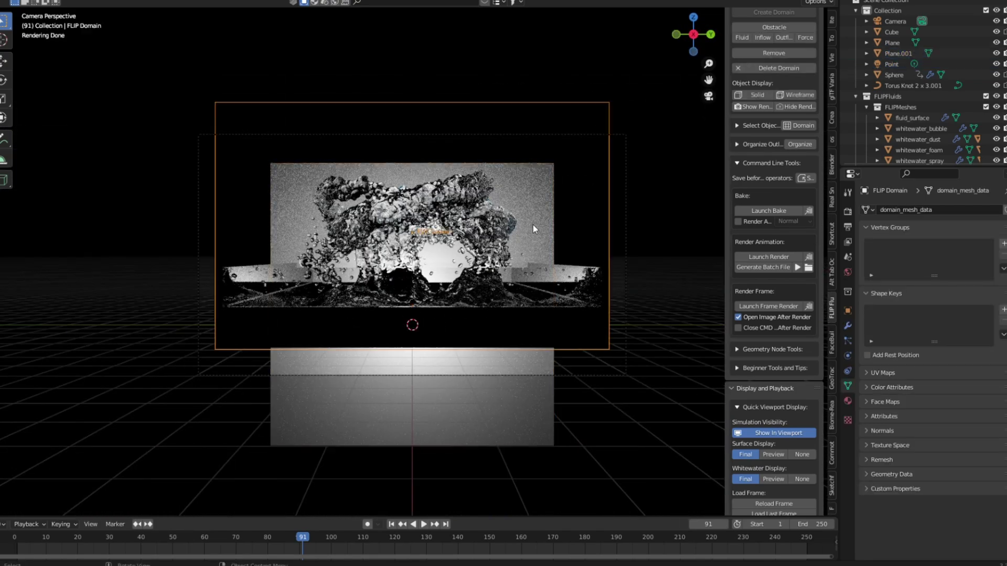
pyautogui.moveTo(545, 220); pyautogui.dragTo(519, 249, button='middle')
pyautogui.press('s')
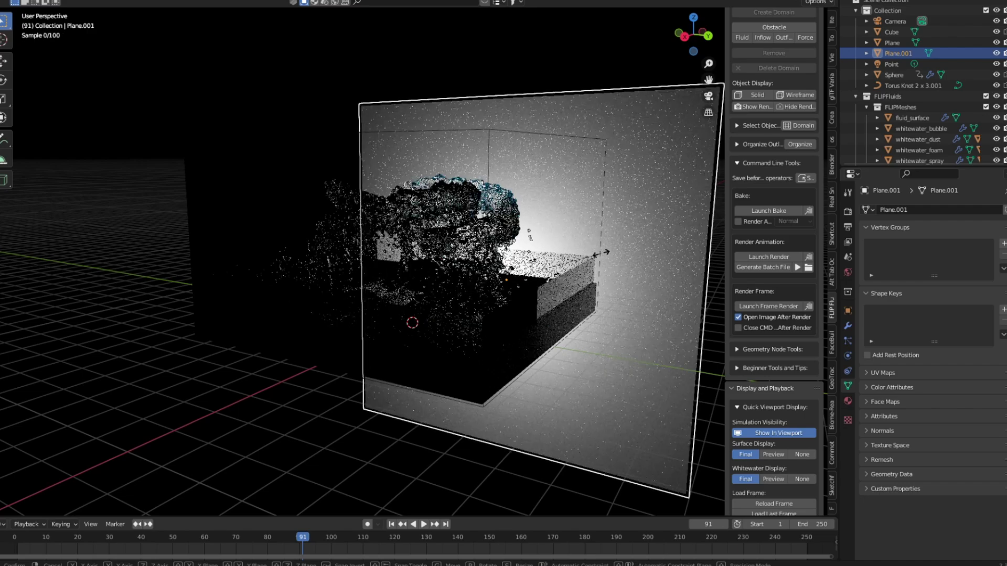
pyautogui.click(514, 254)
pyautogui.press('KP_0')
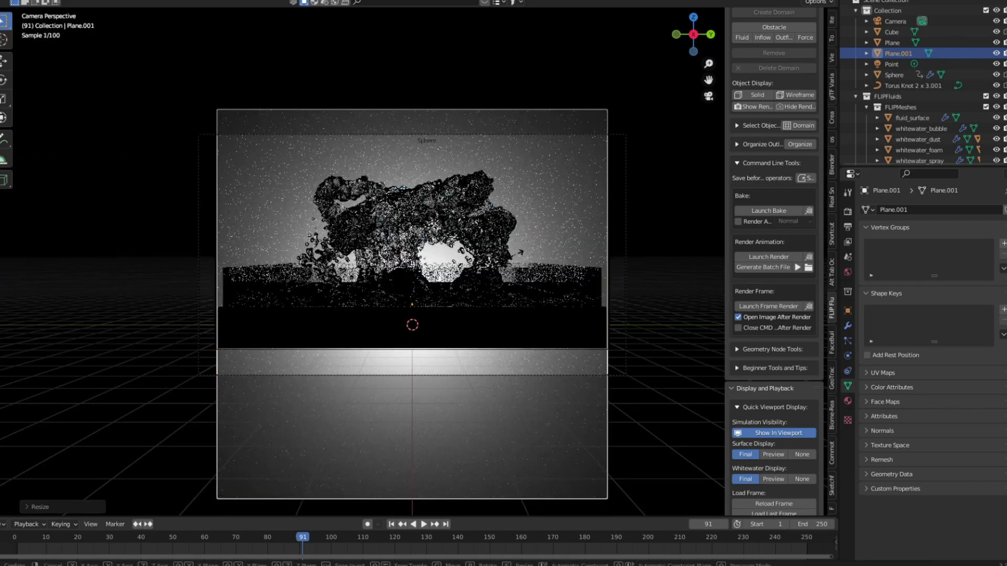
pyautogui.scroll(1, 561, 273)
pyautogui.moveTo(560, 274)
pyautogui.mouseDown(button='middle')
pyautogui.moveTo(518, 304)
pyautogui.moveTo(488, 293)
pyautogui.mouseUp(button='middle')
pyautogui.press('KP_0')
# Render a test image, then delete the backdrop Plane.001.
pyautogui.click(31, 1)
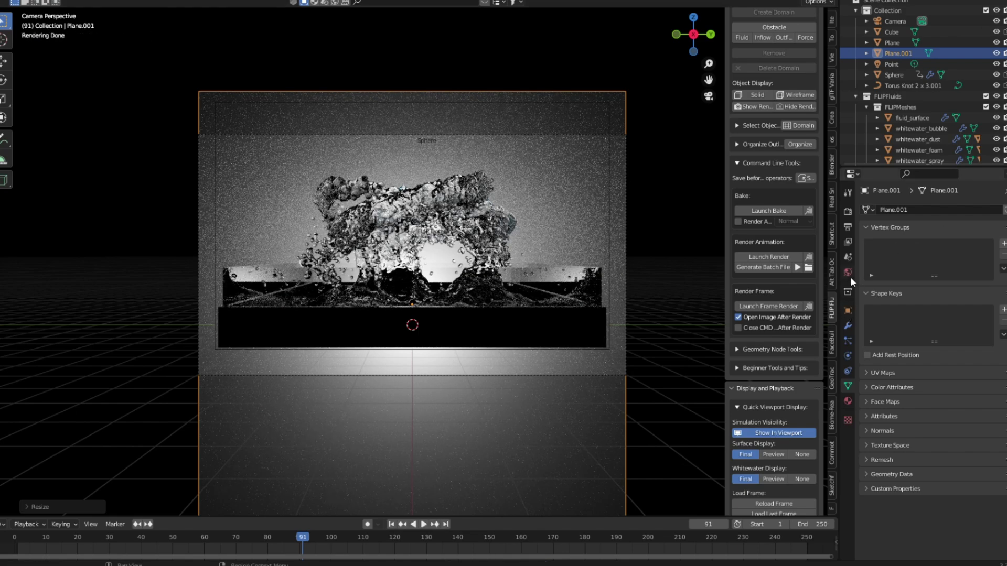
pyautogui.click(849, 274)
pyautogui.moveTo(666, 231); pyautogui.dragTo(571, 246, button='middle')
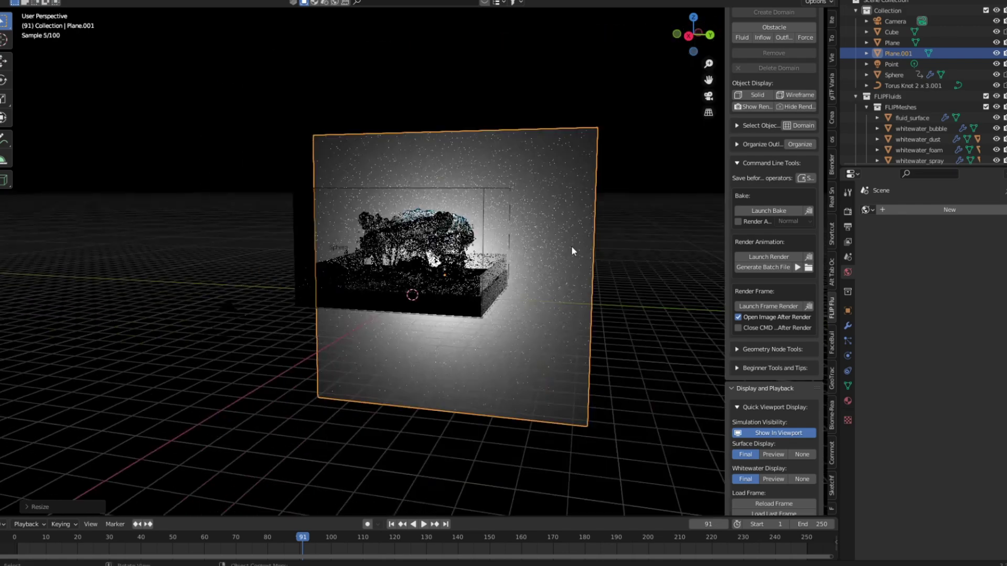
pyautogui.press('Delete')
# Create world World.002 using the clarens_night_02_4k.exr environment texture at strength 0.8.
pyautogui.click(866, 210)
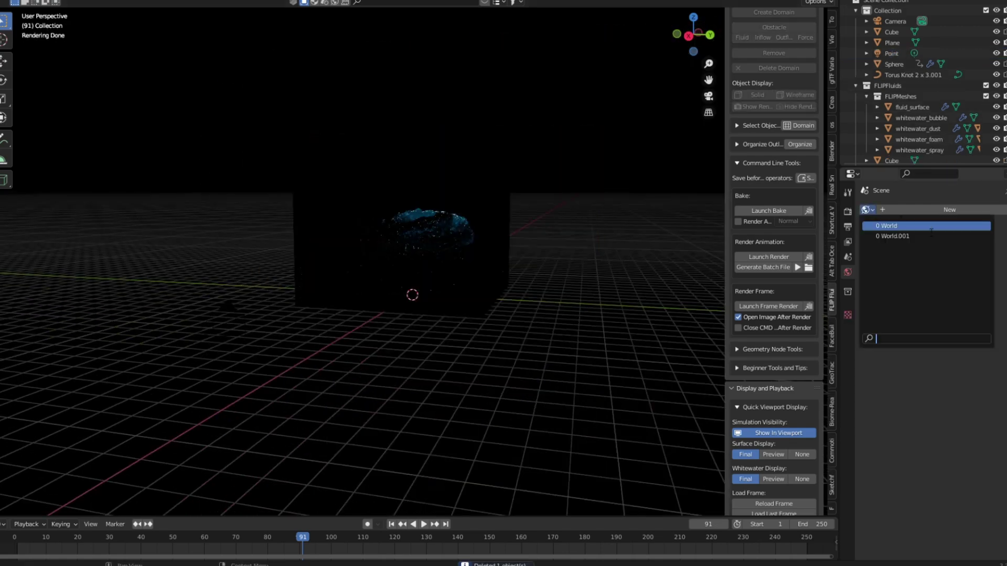
pyautogui.click(926, 210)
pyautogui.click(924, 277)
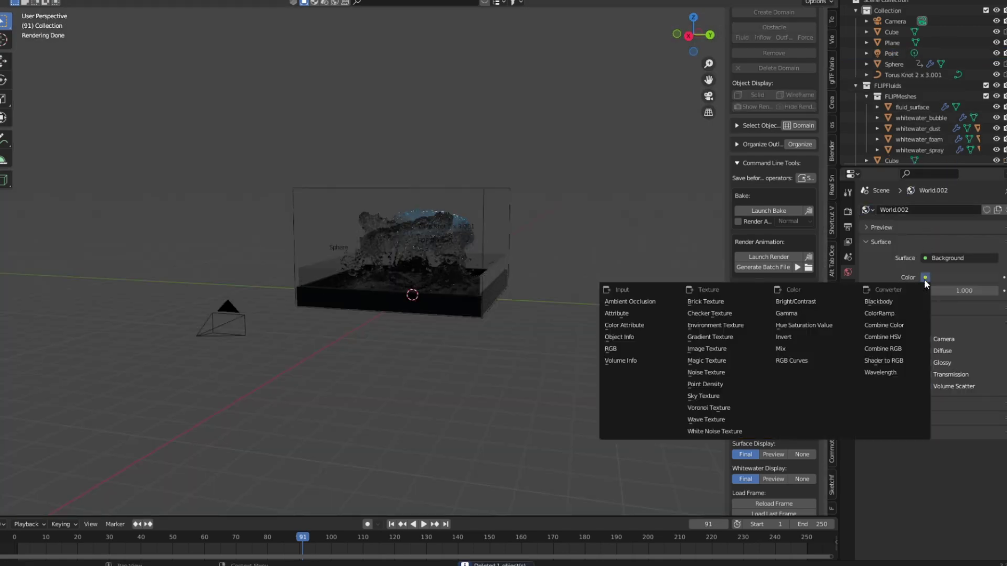
pyautogui.click(727, 326)
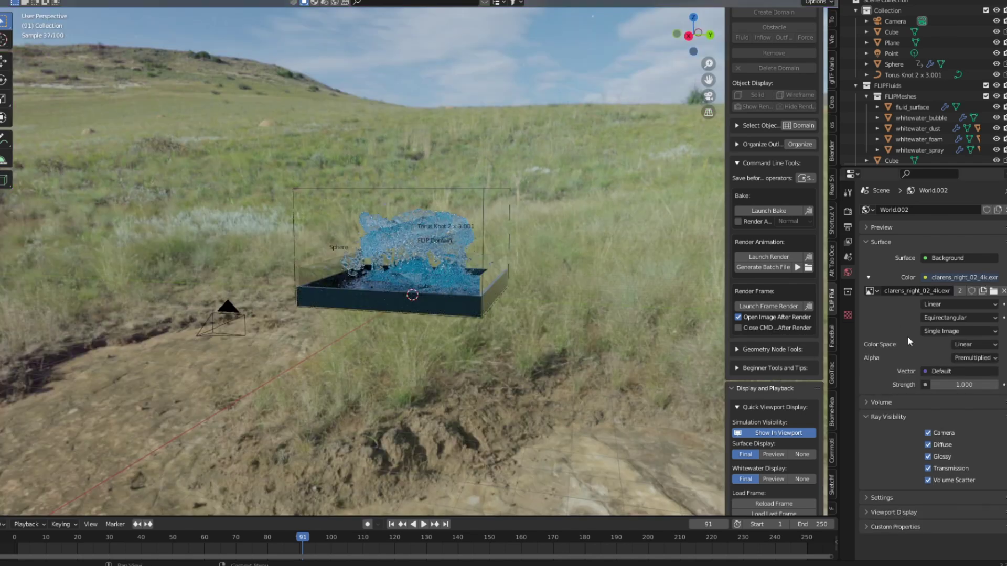
pyautogui.click(953, 385)
pyautogui.write('0.8')
pyautogui.press('Return')
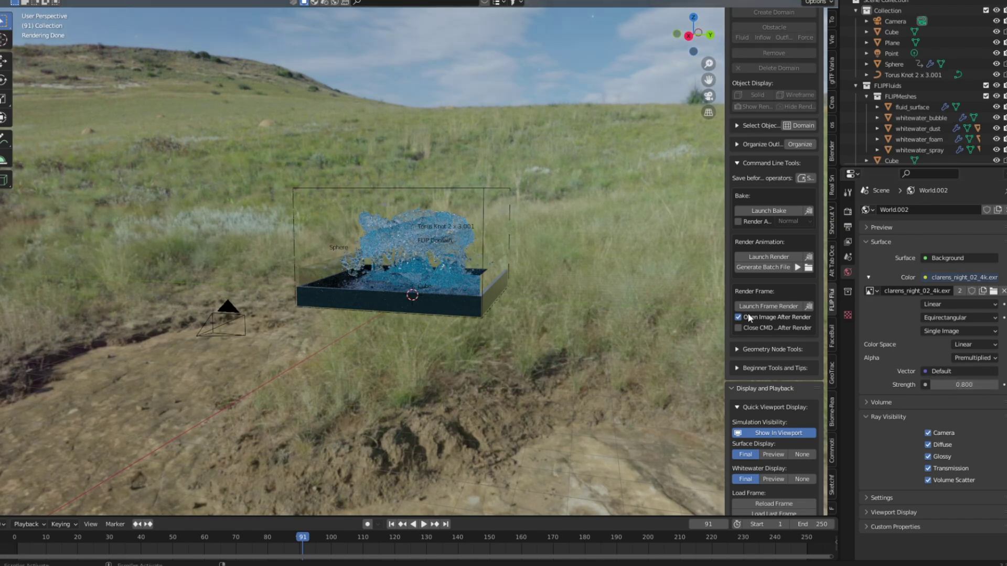
# Raise the tray material's roughness to 0.118 and hide the world background from the camera.
pyautogui.scroll(2, 533, 288)
pyautogui.scroll(3, 529, 288)
pyautogui.moveTo(481, 288); pyautogui.dragTo(527, 331, button='middle')
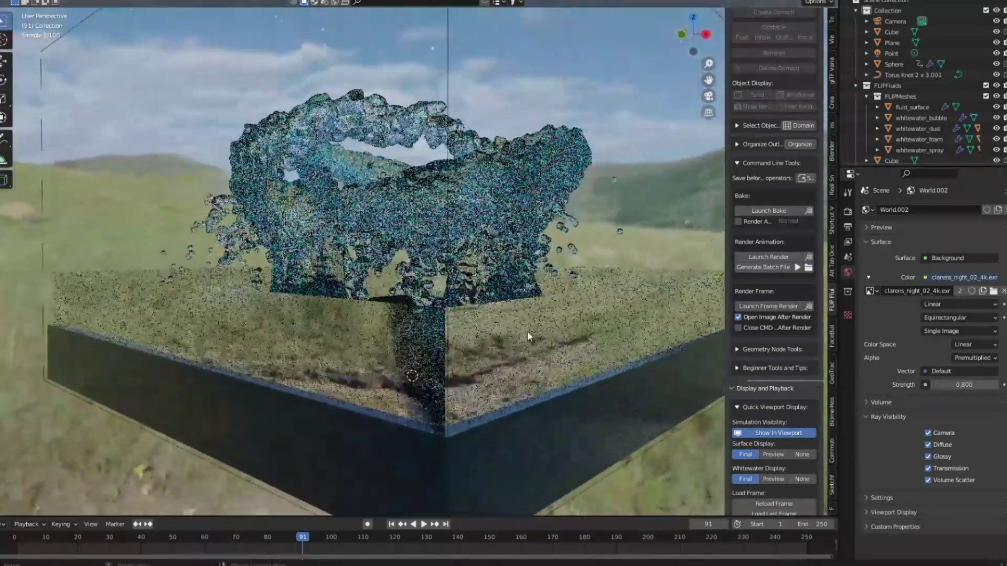
pyautogui.click(527, 331)
pyautogui.click(848, 402)
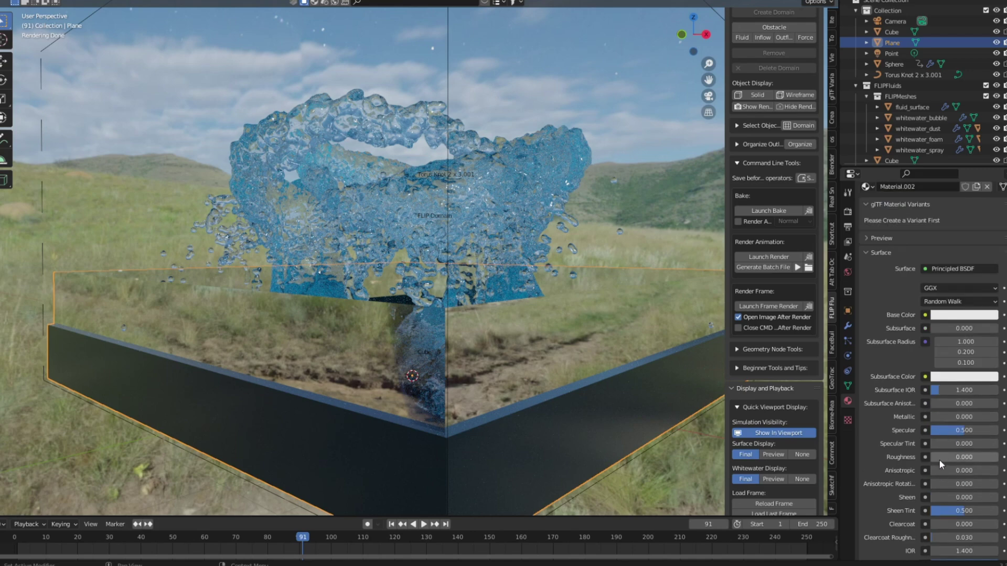
pyautogui.moveTo(940, 458)
pyautogui.mouseDown()
pyautogui.moveTo(965, 457)
pyautogui.moveTo(939, 457)
pyautogui.mouseUp()
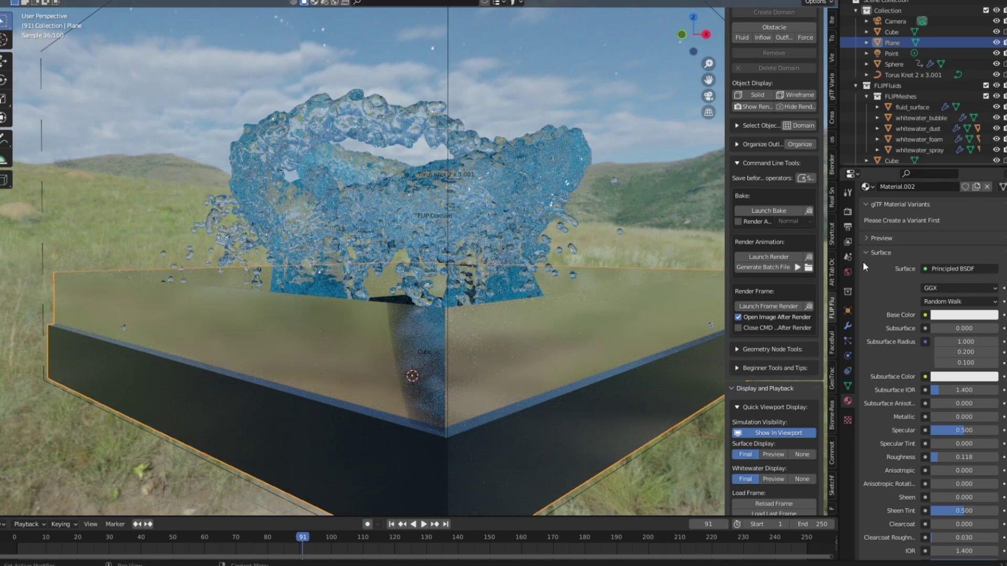
pyautogui.click(848, 272)
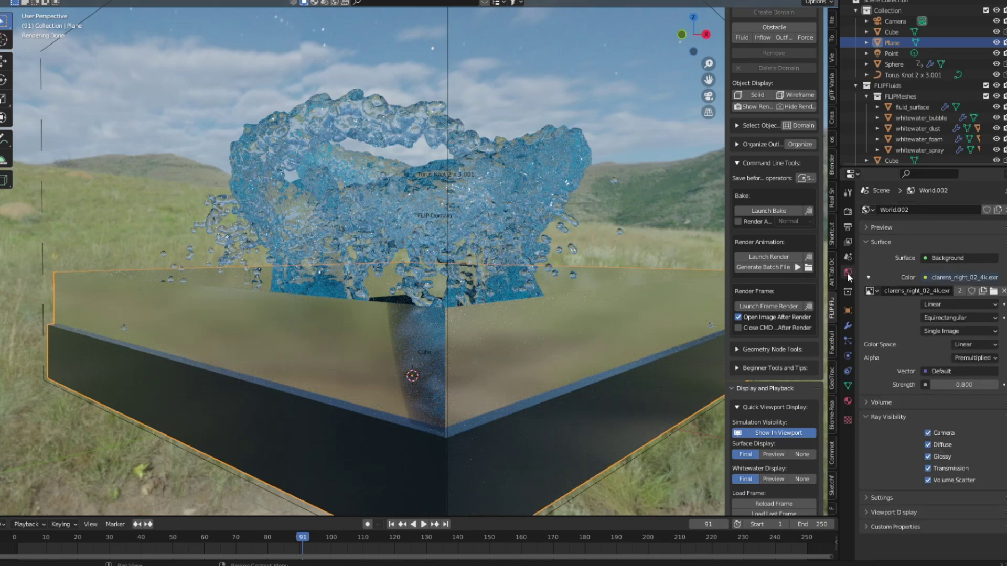
pyautogui.click(928, 433)
# Check the camera view and bring up the tray rim's material settings.
pyautogui.press('KP_0')
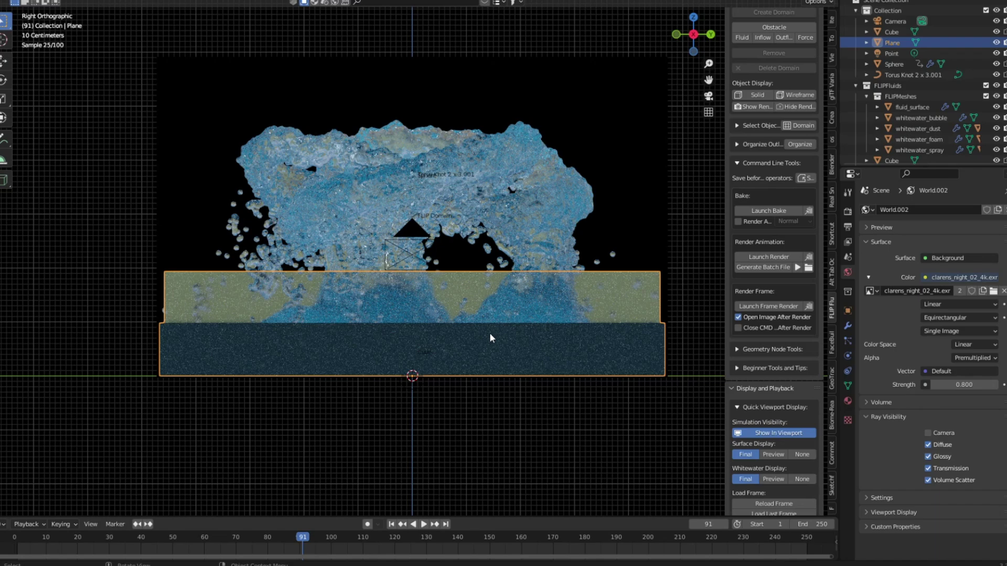
pyautogui.moveTo(489, 333)
pyautogui.mouseDown(button='middle')
pyautogui.moveTo(474, 344)
pyautogui.moveTo(526, 354)
pyautogui.moveTo(515, 304)
pyautogui.moveTo(484, 309)
pyautogui.moveTo(493, 317)
pyautogui.mouseUp(button='middle')
pyautogui.scroll(3, 486, 339)
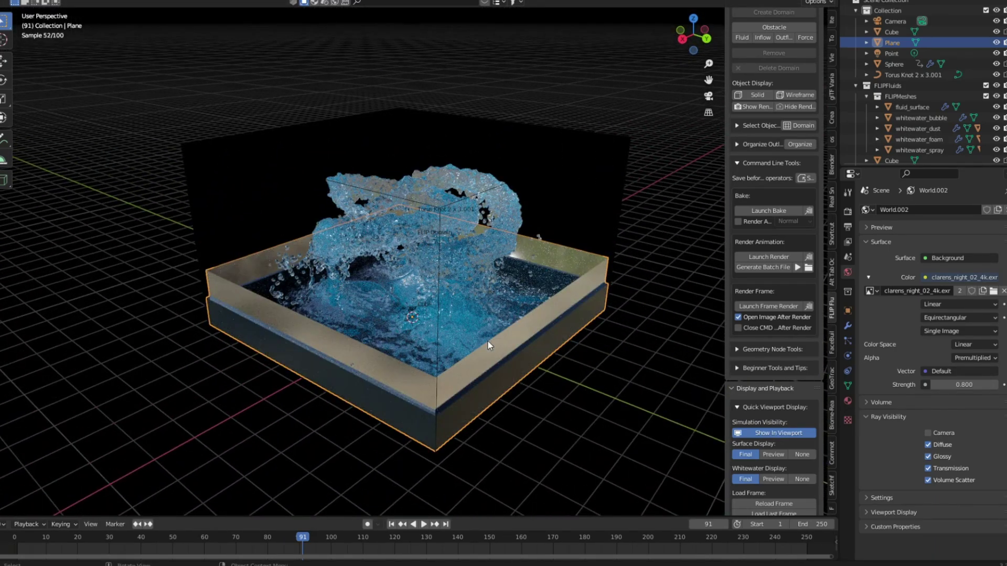
pyautogui.click(848, 402)
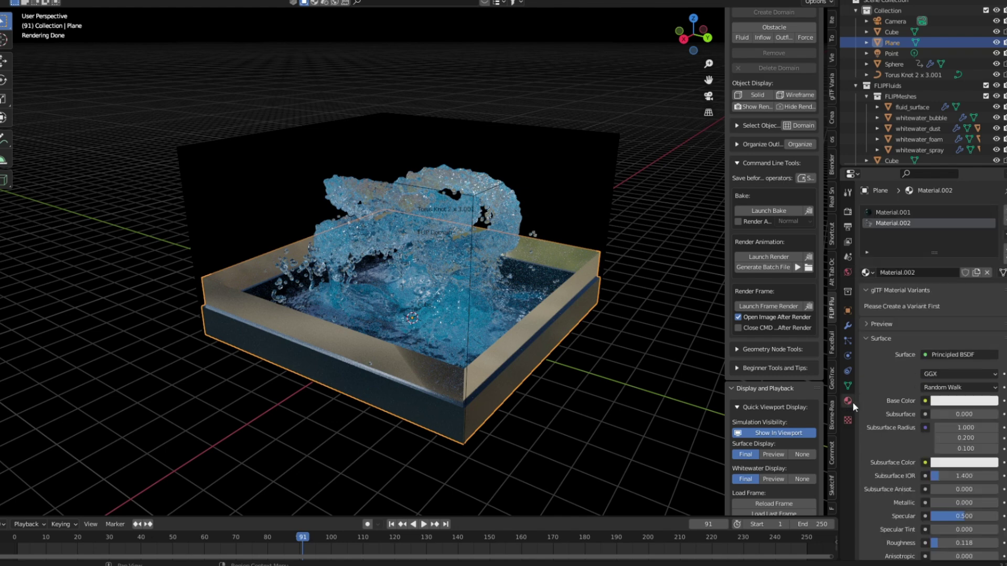
pyautogui.scroll(-3, 950, 401)
pyautogui.scroll(-3, 949, 414)
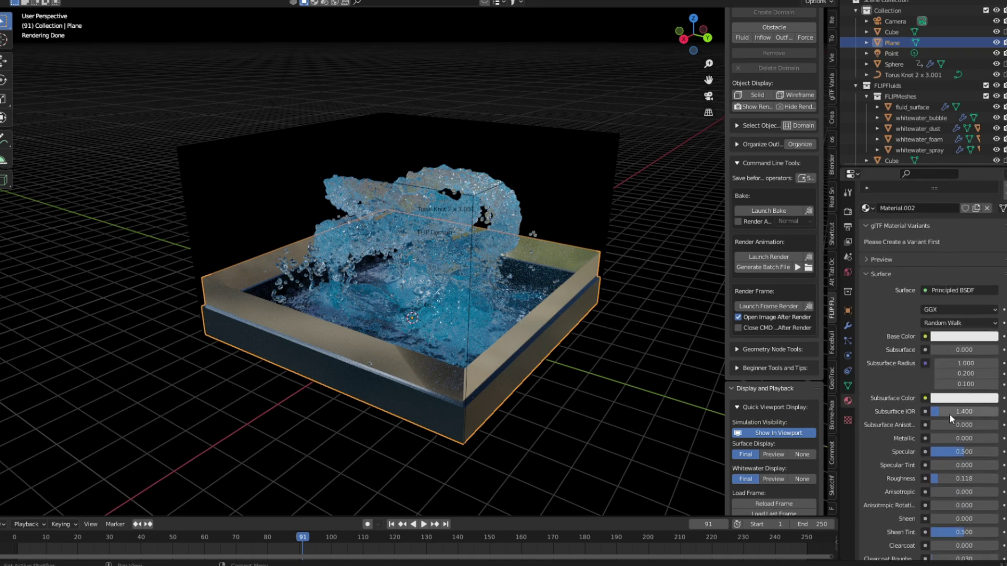
pyautogui.scroll(-1, 949, 420)
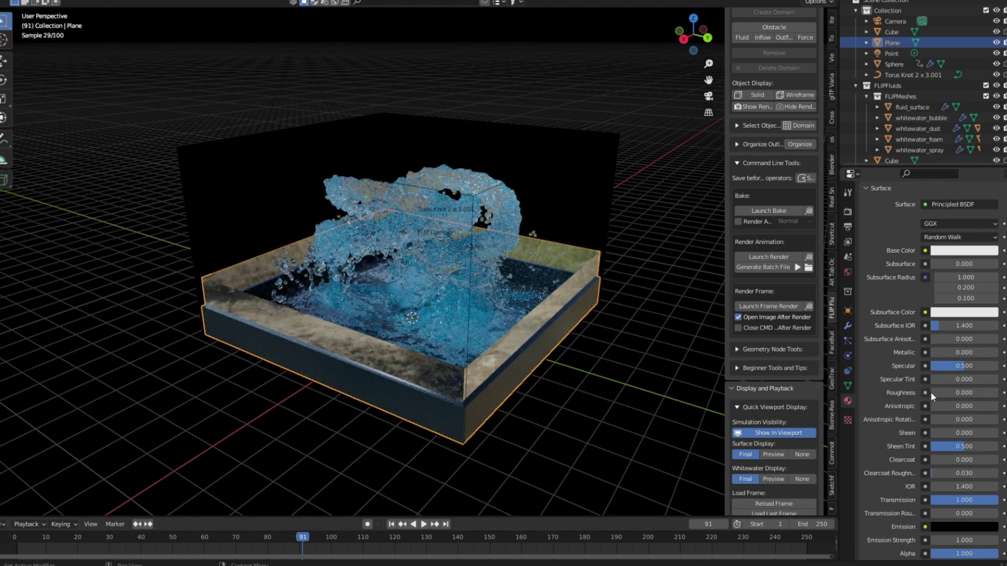
pyautogui.scroll(4, 960, 294)
pyautogui.scroll(2, 983, 241)
pyautogui.scroll(1, 983, 241)
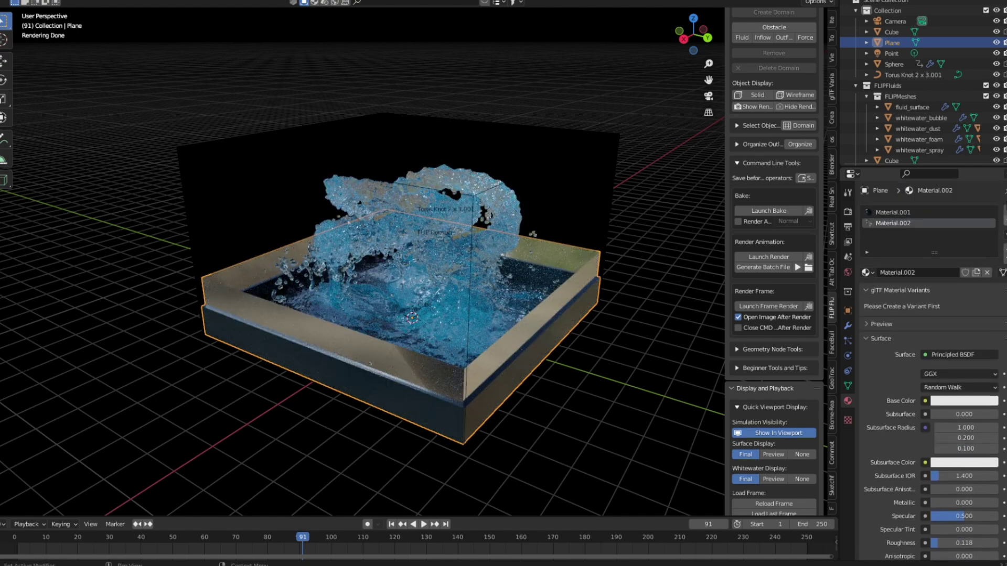
# Make the rim a Glass BSDF with IOR 0.300 and roughness 0.000, then inspect it in solid Edit Mode.
pyautogui.click(963, 354)
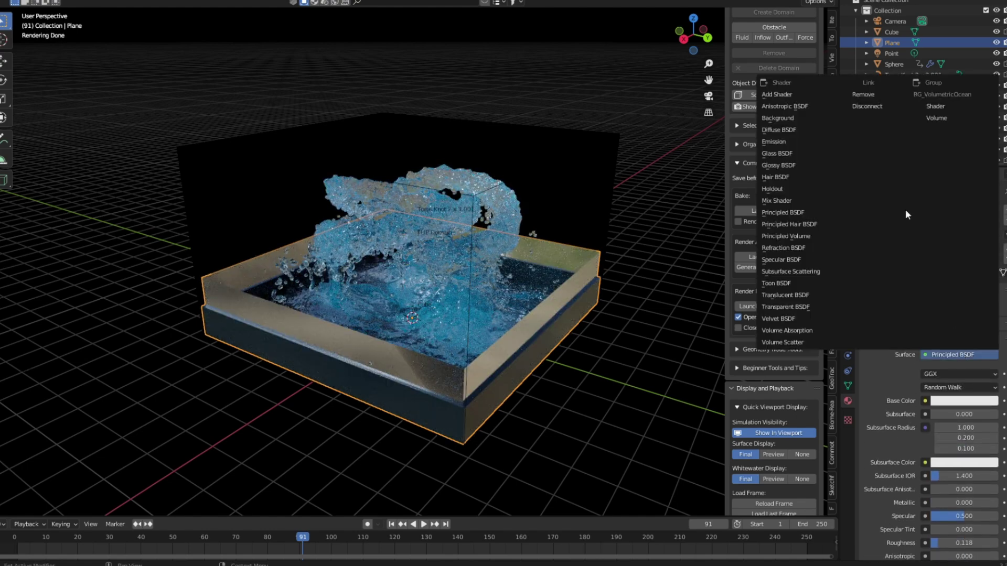
pyautogui.click(792, 153)
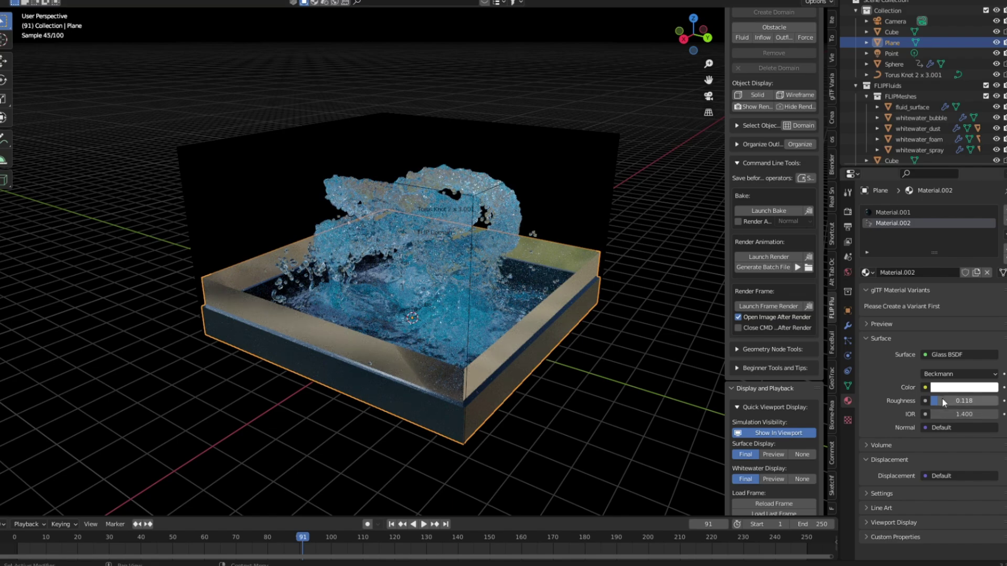
pyautogui.moveTo(949, 415)
pyautogui.mouseDown()
pyautogui.moveTo(987, 414)
pyautogui.moveTo(923, 415)
pyautogui.mouseUp()
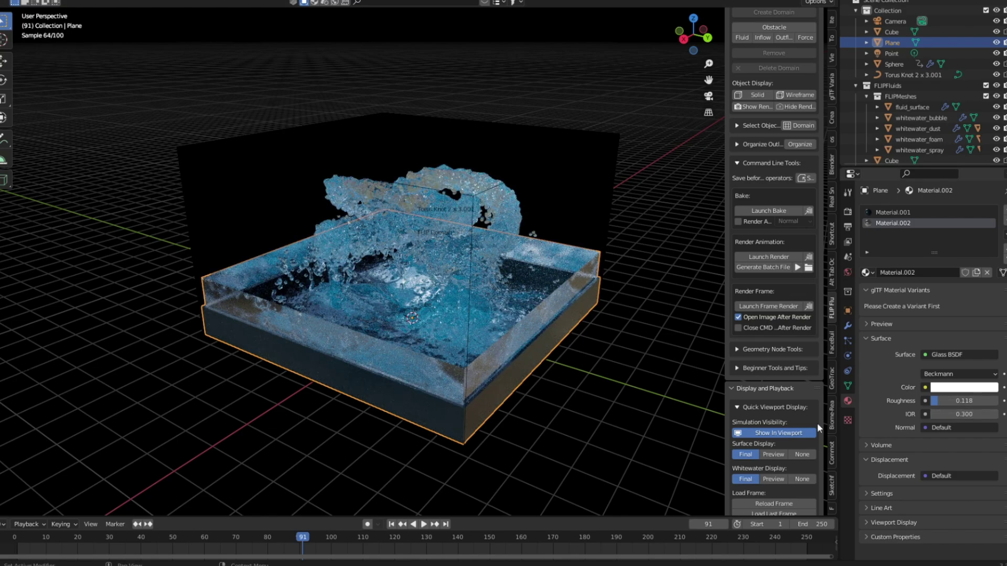
pyautogui.scroll(2, 622, 375)
pyautogui.scroll(-4, 590, 379)
pyautogui.scroll(2, 590, 378)
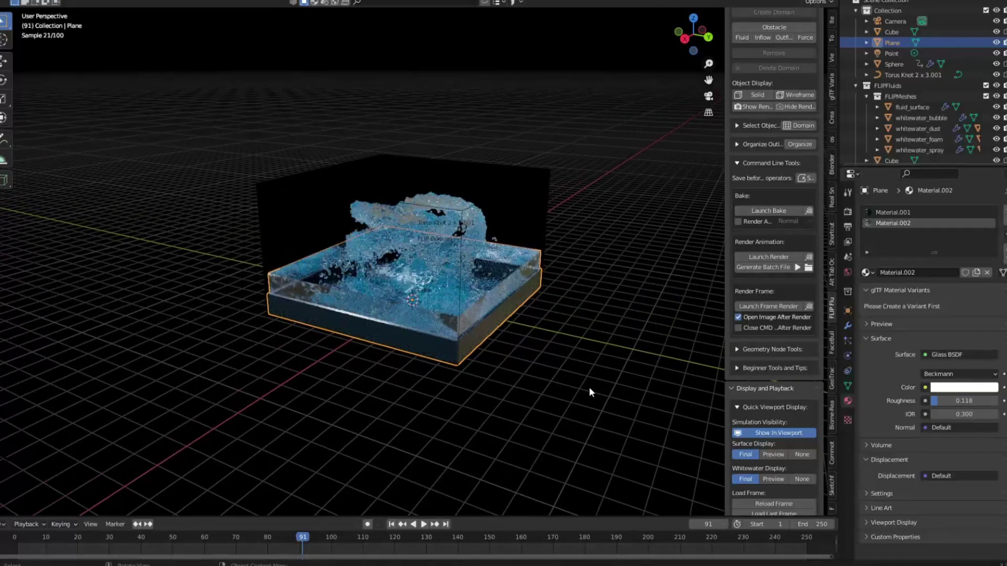
pyautogui.moveTo(944, 400); pyautogui.dragTo(915, 401)
pyautogui.scroll(-2, 593, 401)
pyautogui.scroll(5, 587, 404)
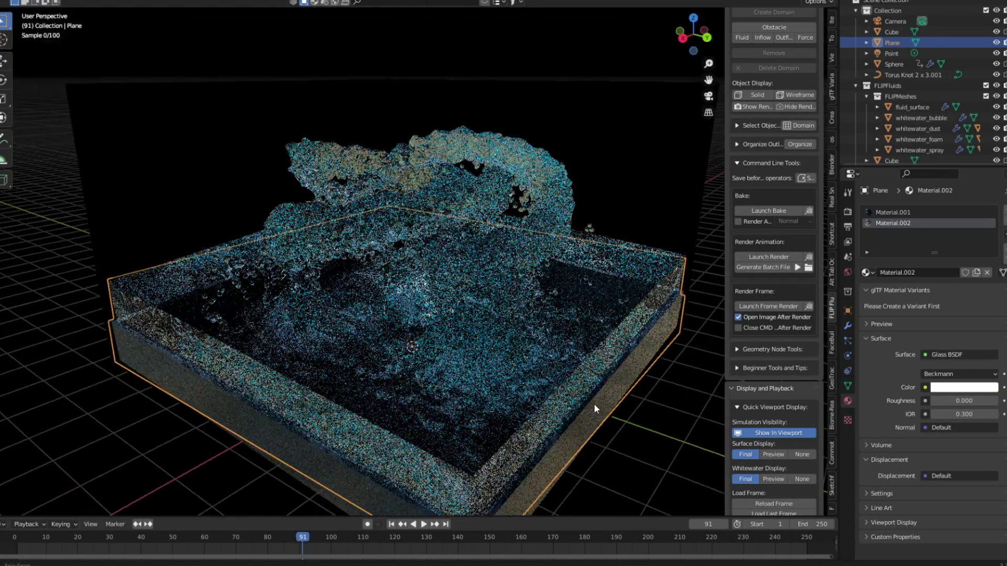
pyautogui.press('Tab')
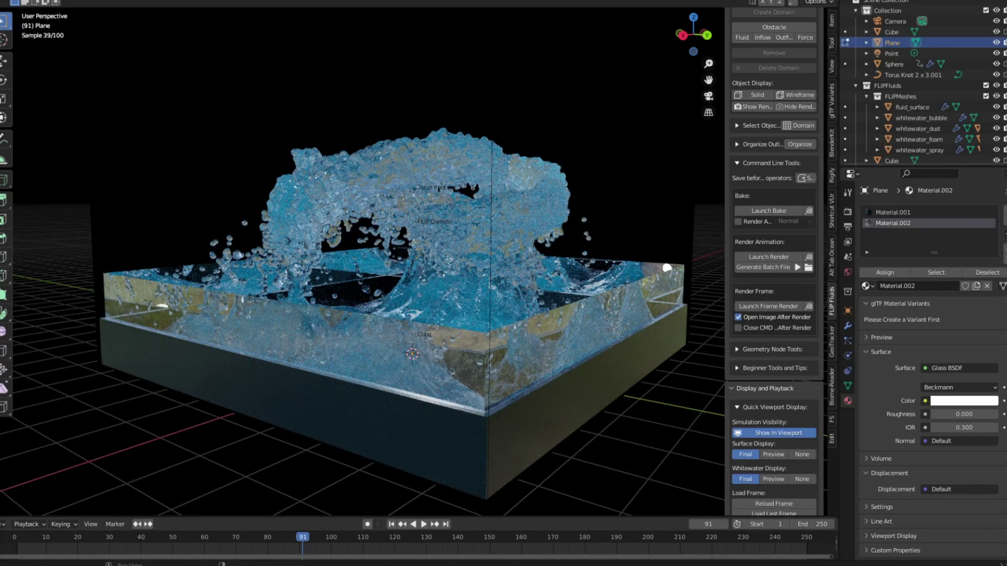
pyautogui.press('z')
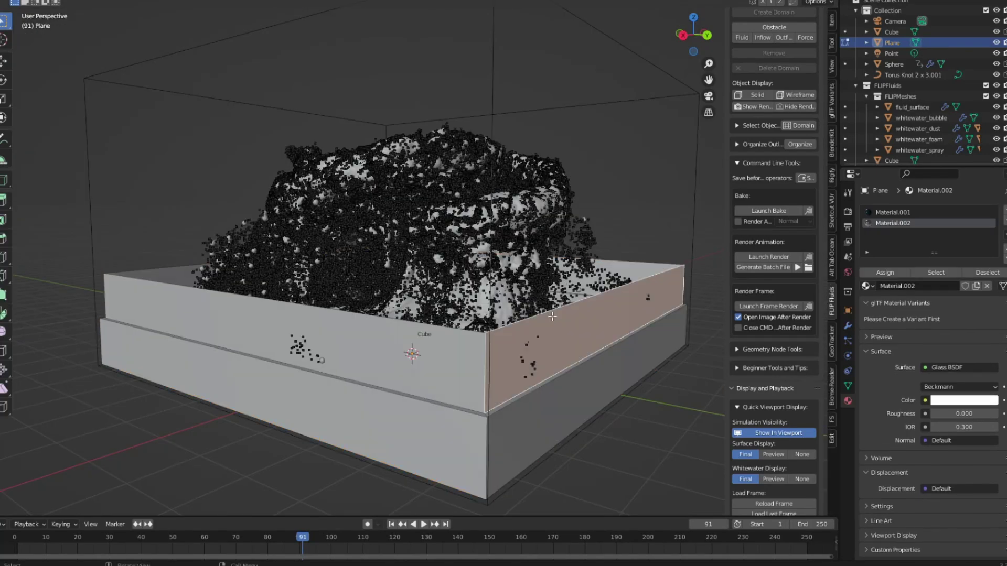
# Select the tray's top rim loop, return to frame 1 and orbit out of camera view.
pyautogui.keyDown('alt'); pyautogui.click(553, 316); pyautogui.keyUp('alt')
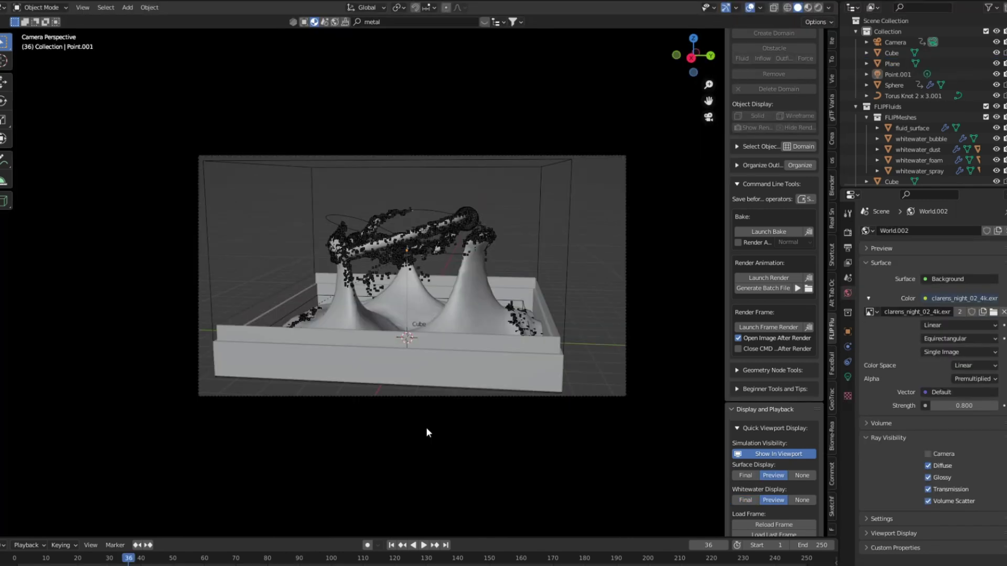
pyautogui.click(392, 545)
pyautogui.scroll(-3, 445, 386)
pyautogui.moveTo(445, 386); pyautogui.dragTo(467, 351, button='middle')
pyautogui.scroll(-3, 532, 346)
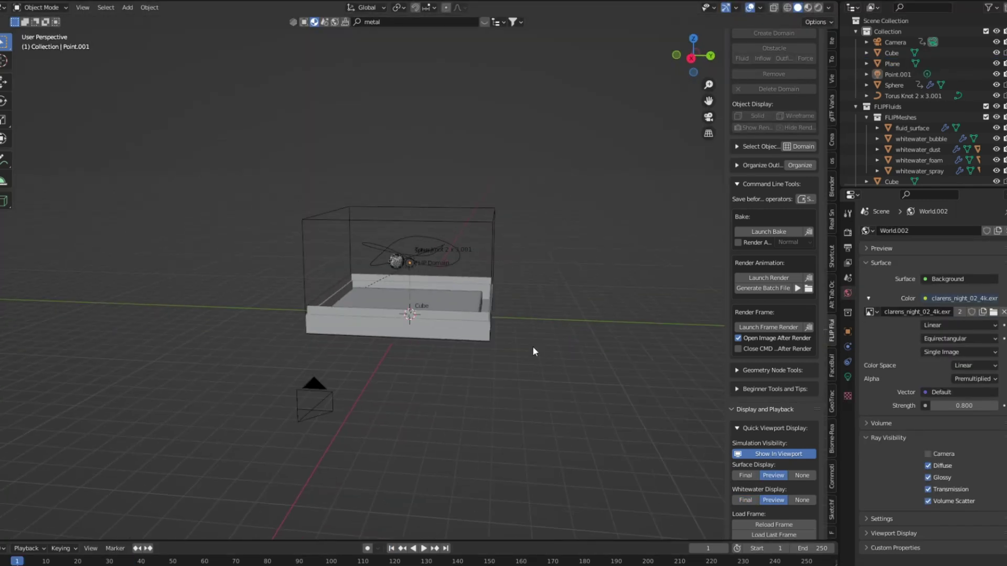
# Add a plane and scale it up into a large ground under the tray.
pyautogui.hotkey('shift', 'a')
pyautogui.click(516, 293)
pyautogui.press('s')
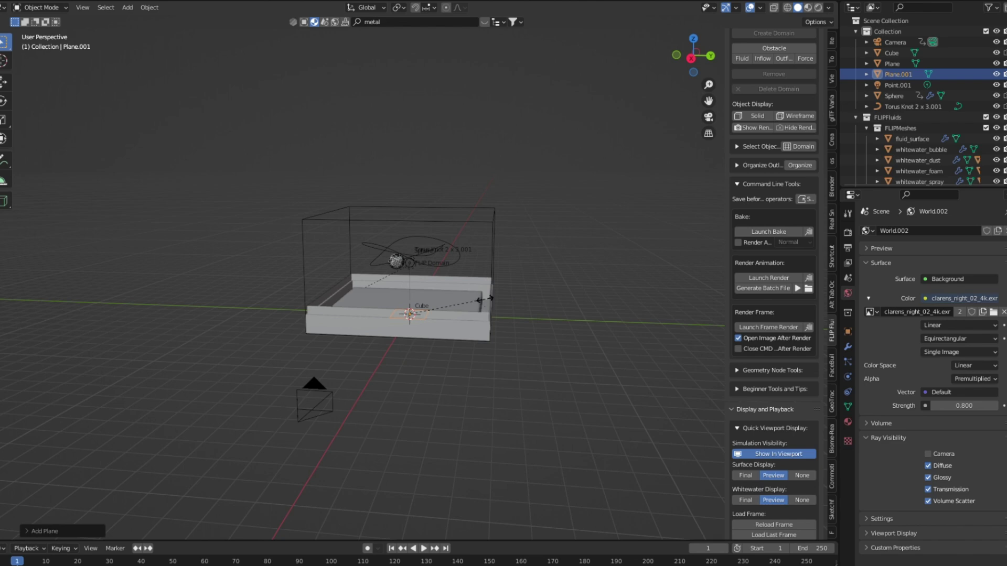
pyautogui.click(574, 334)
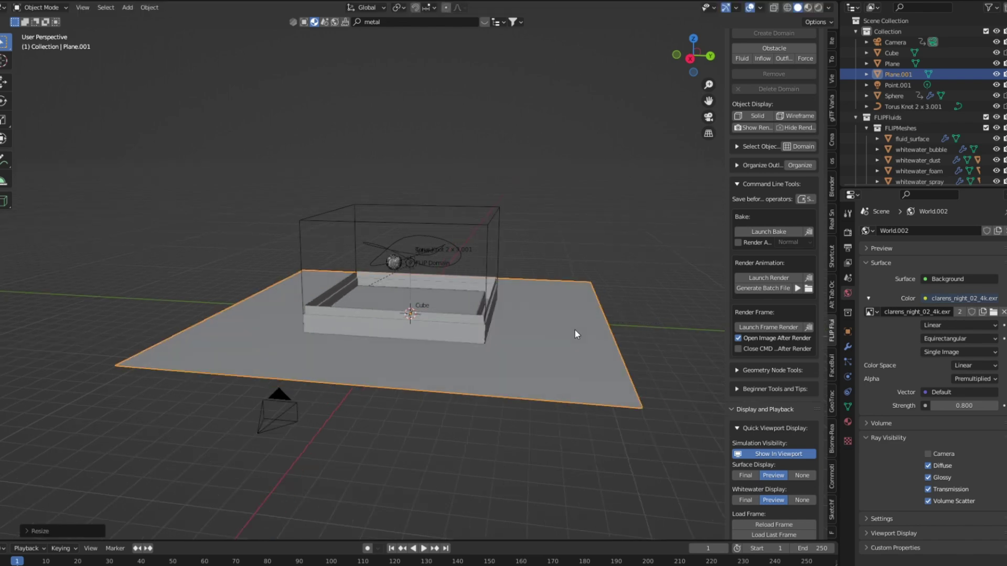
pyautogui.moveTo(576, 334); pyautogui.dragTo(573, 317, button='middle')
# Extrude the ground's back and left edges straight up into walls.
pyautogui.press('Tab')
pyautogui.click(554, 291)
pyautogui.click(246, 298)
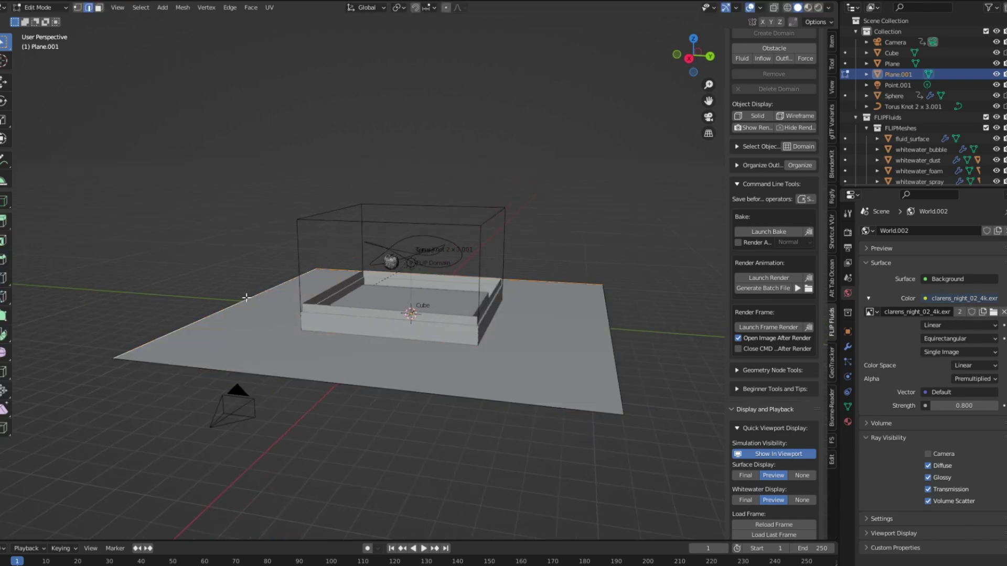
pyautogui.press('z')
pyautogui.press('Return')
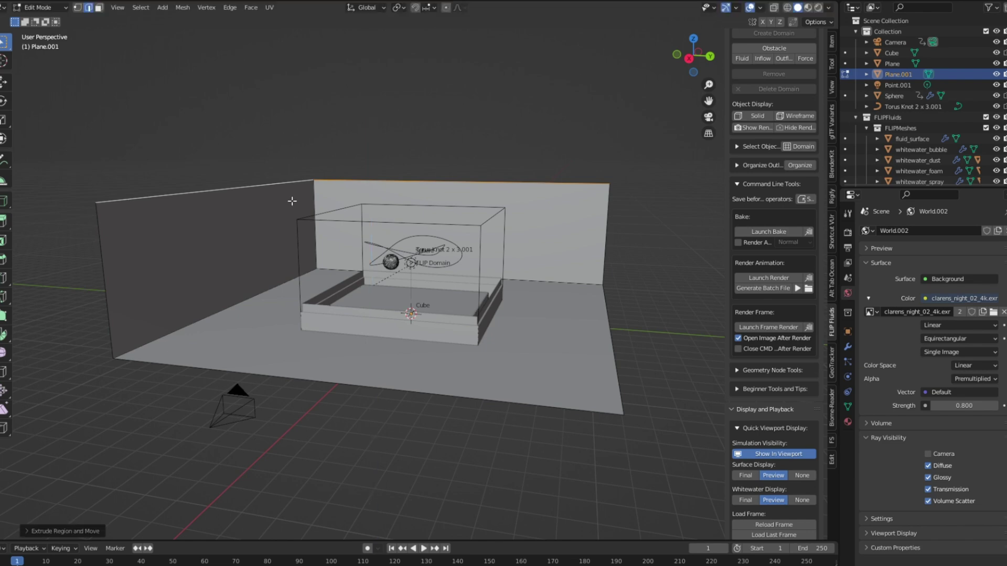
pyautogui.press('Tab')
# Move the backdrop vertically and check its framing through the camera.
pyautogui.moveTo(518, 343); pyautogui.dragTo(514, 328, button='middle')
pyautogui.press('g')
pyautogui.press('z')
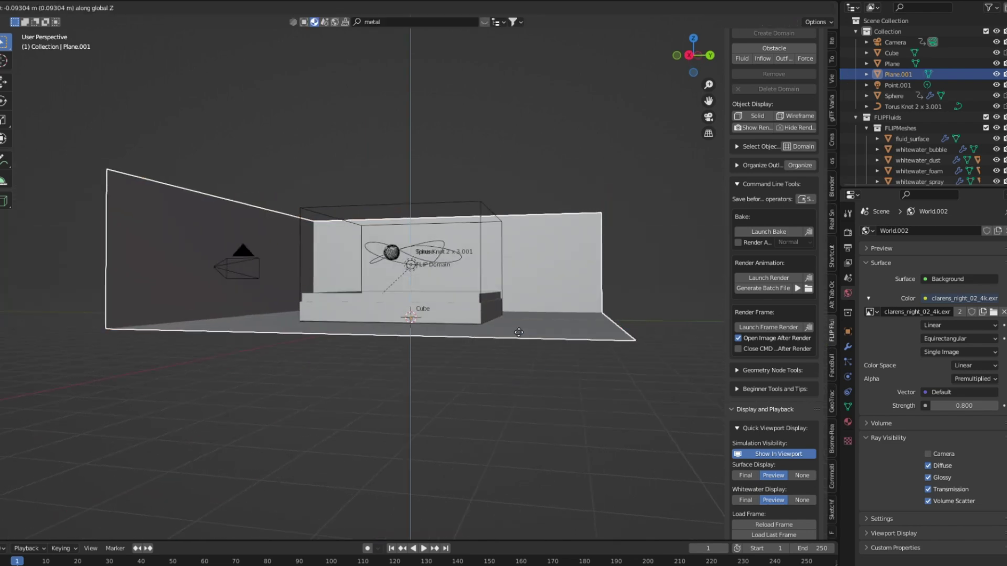
pyautogui.press('Return')
pyautogui.press('KP_0')
pyautogui.moveTo(511, 329); pyautogui.dragTo(496, 321, button='middle')
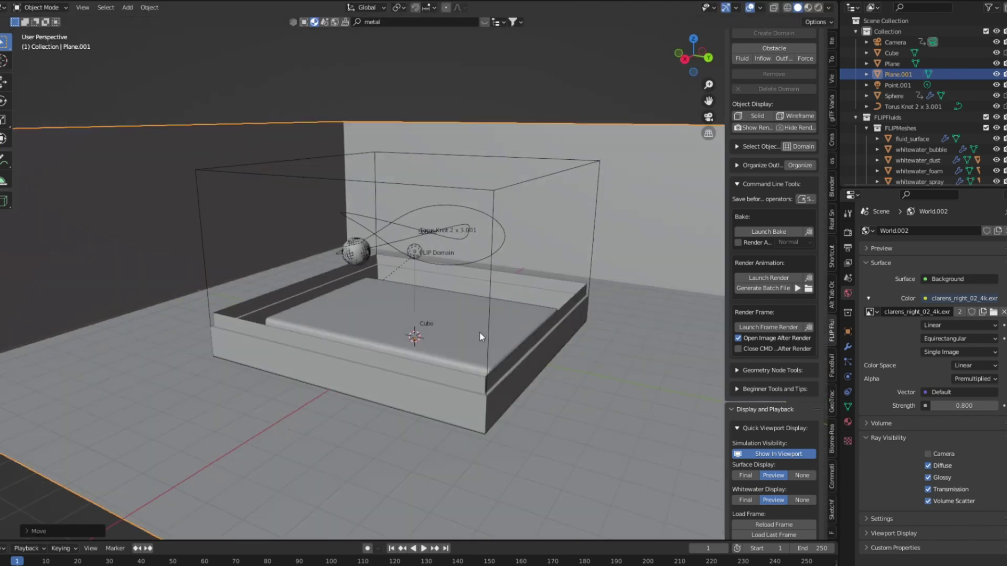
pyautogui.scroll(-3, 496, 321)
# Raise the back wall's top edge higher and return to the camera view.
pyautogui.press('Tab')
pyautogui.press('g')
pyautogui.press('z')
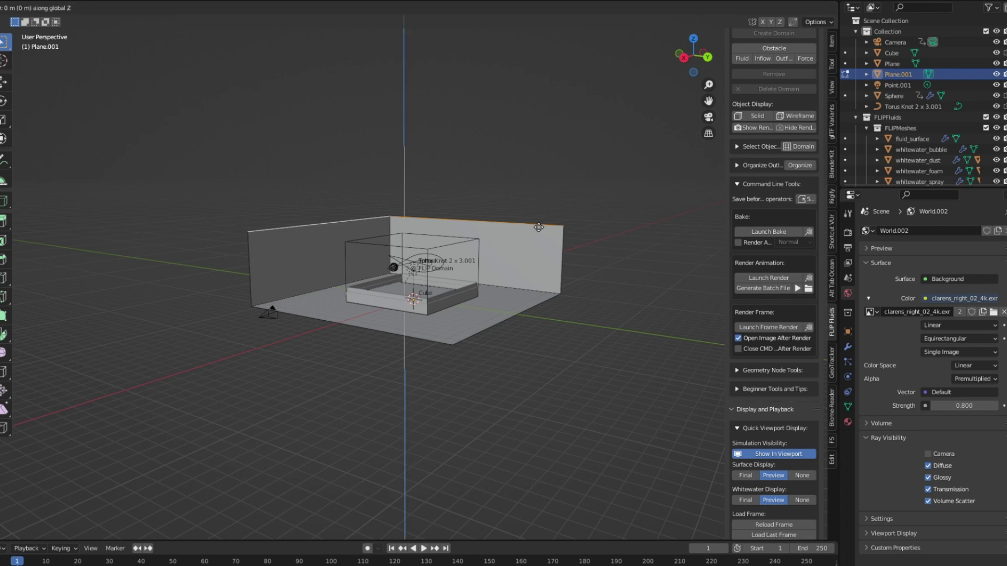
pyautogui.press('Return')
pyautogui.scroll(2, 468, 280)
pyautogui.press('KP_0')
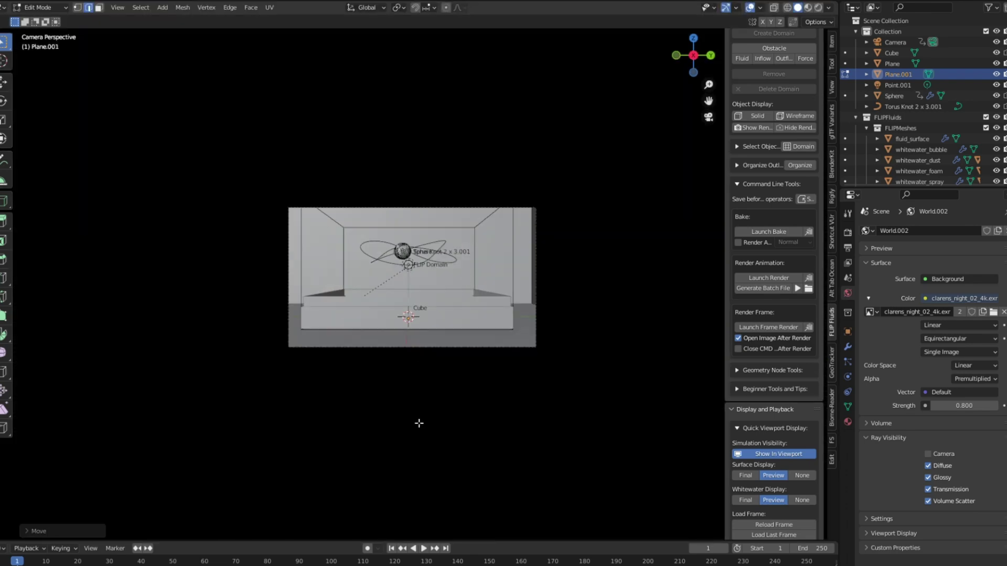
# Play the simulation to frame 115 and show the camera view in Cycles rendered shading.
pyautogui.click(424, 548)
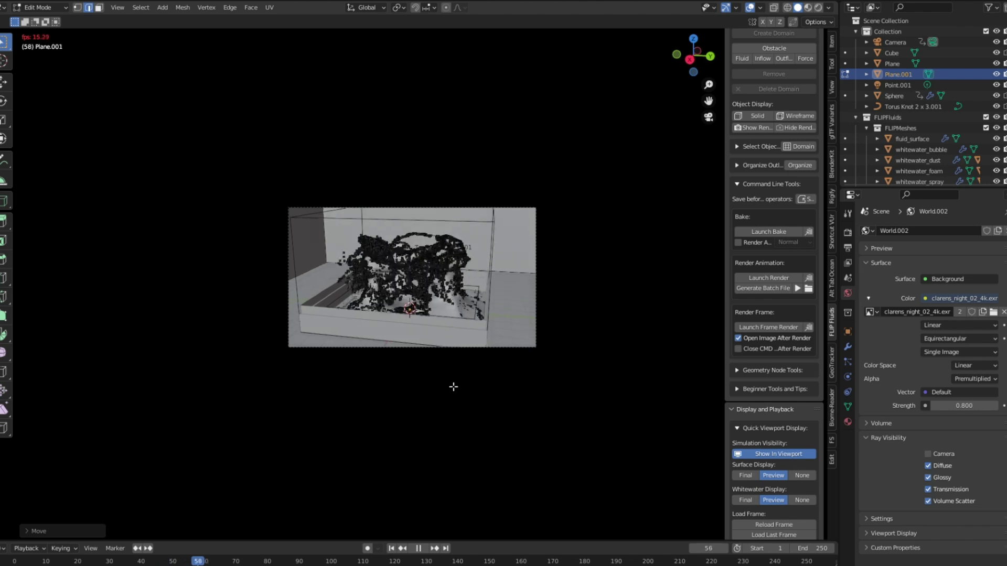
pyautogui.press('Tab')
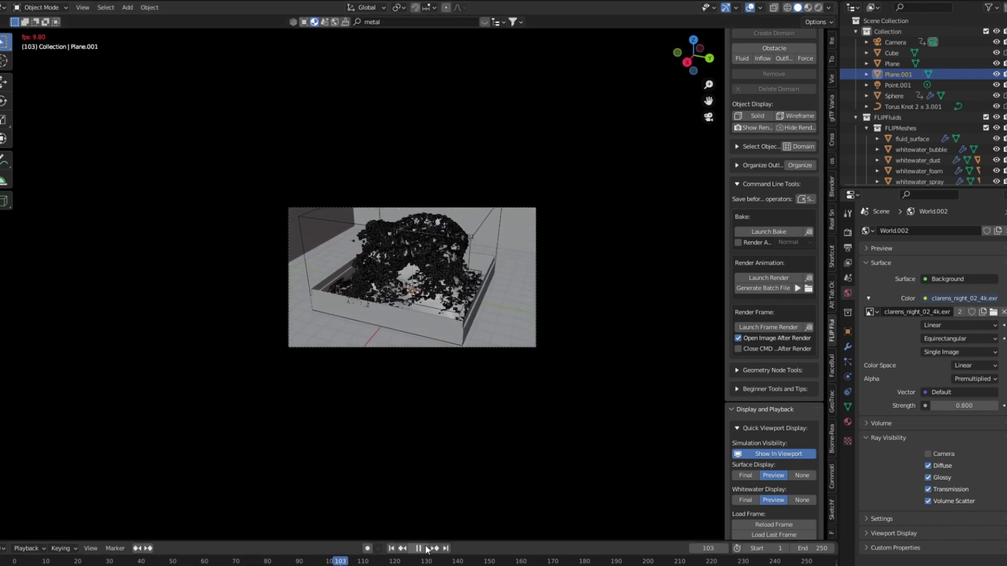
pyautogui.click(426, 549)
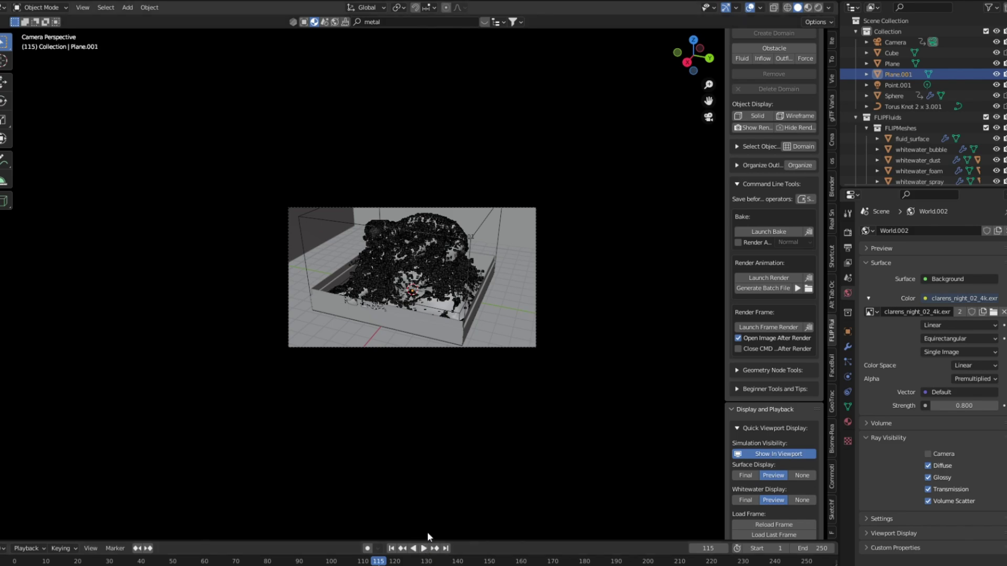
pyautogui.moveTo(479, 426)
pyautogui.mouseDown(button='middle')
pyautogui.moveTo(524, 313)
pyautogui.moveTo(482, 326)
pyautogui.moveTo(436, 310)
pyautogui.mouseUp(button='middle')
pyautogui.press('KP_0')
pyautogui.click(817, 8)
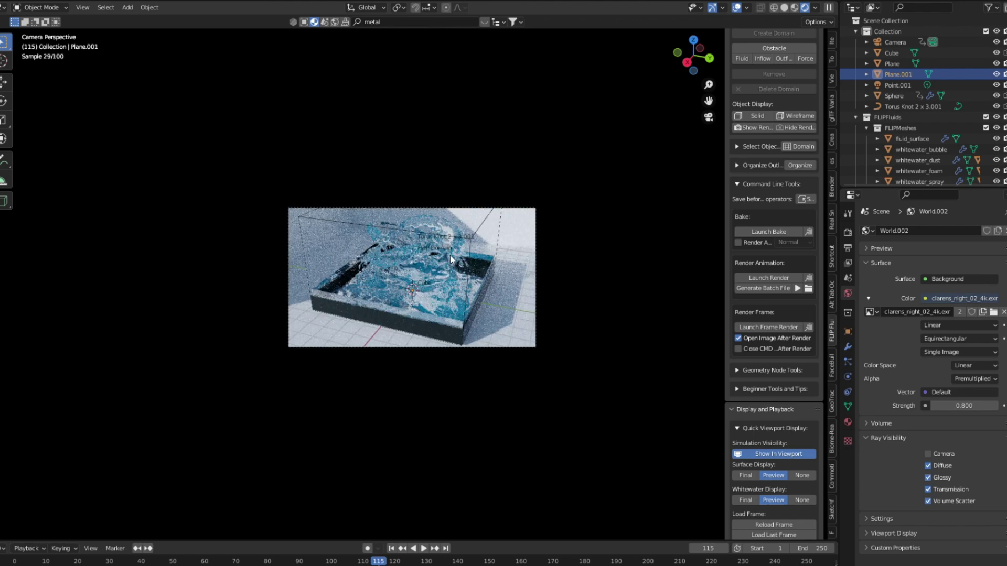
# Create a new backdrop material, Material.005, with a dark cyan base colour.
pyautogui.click(848, 422)
pyautogui.click(949, 277)
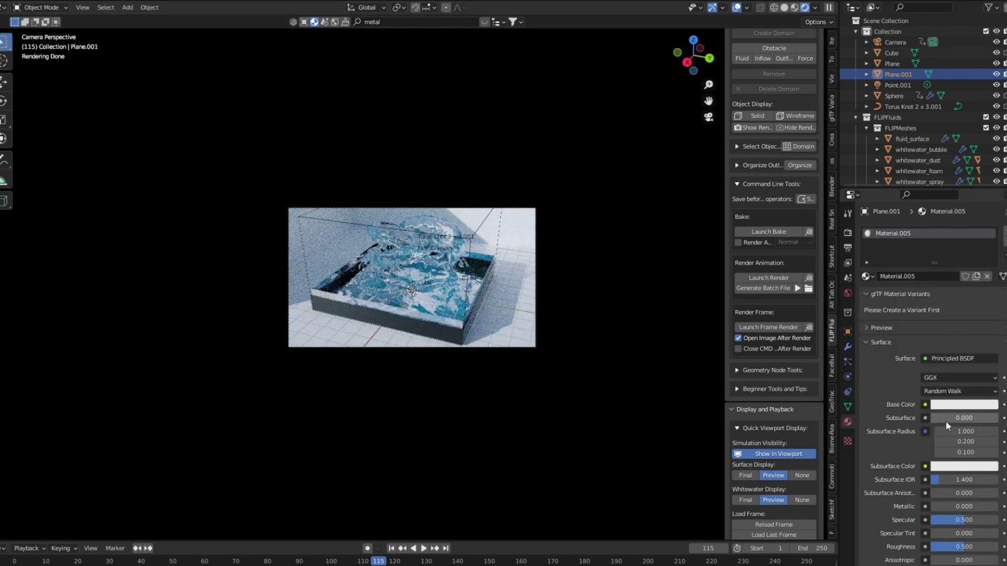
pyautogui.click(963, 405)
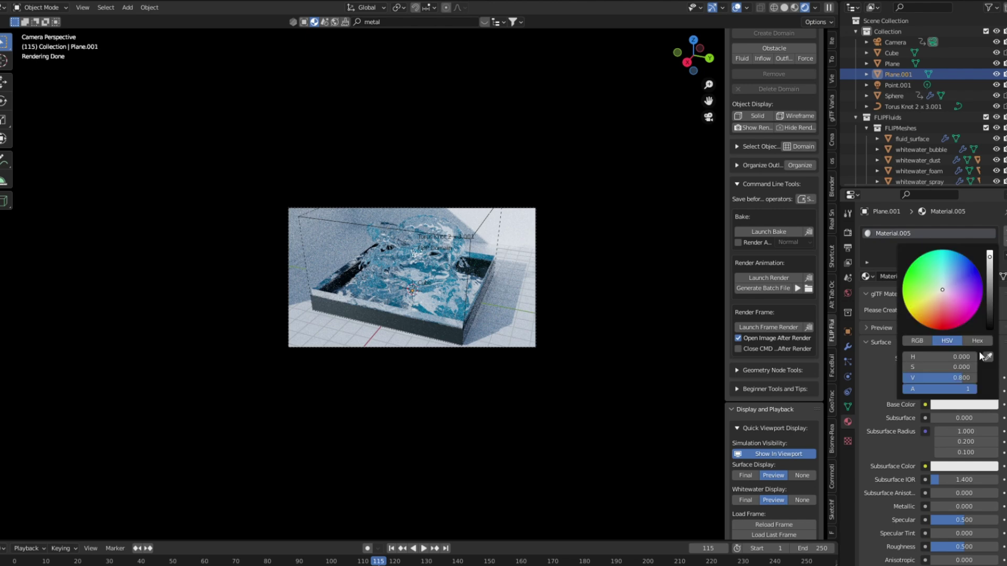
pyautogui.click(943, 265)
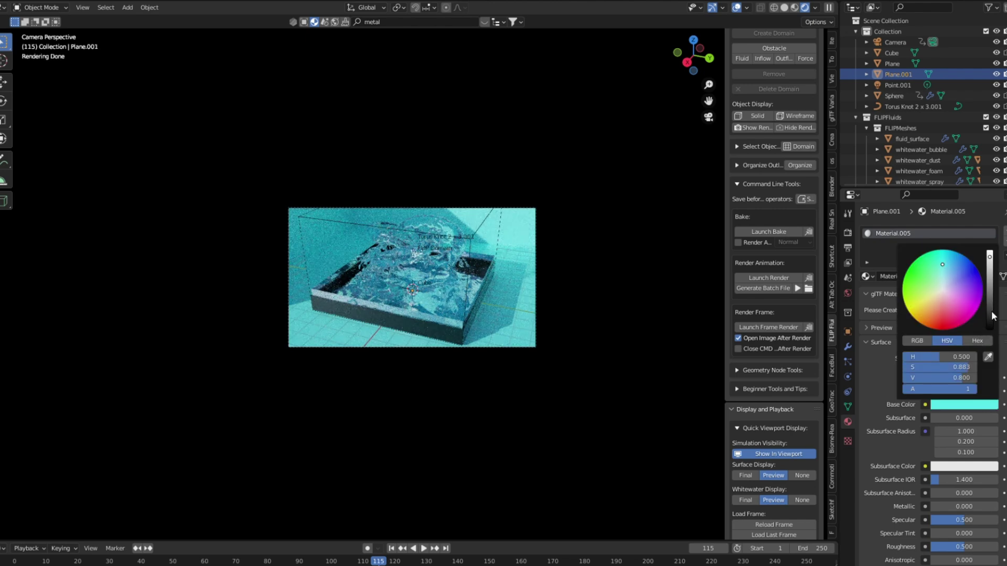
pyautogui.moveTo(992, 316); pyautogui.dragTo(992, 321)
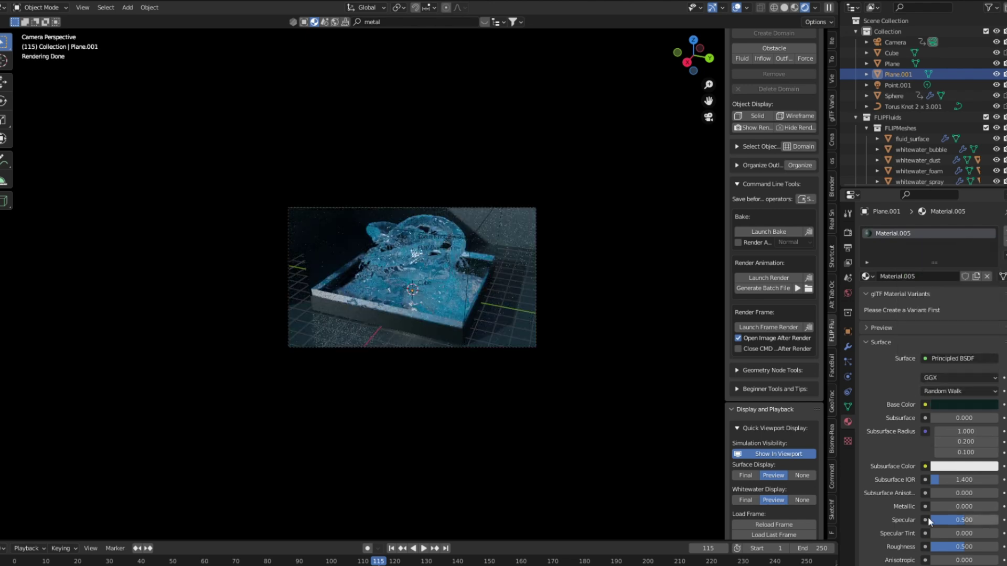
# Set the backdrop roughness to 0.079 and transmission to 1.000, keep IOR 1.450, and hide overlays.
pyautogui.moveTo(939, 547)
pyautogui.mouseDown()
pyautogui.moveTo(892, 547)
pyautogui.moveTo(937, 550)
pyautogui.mouseUp()
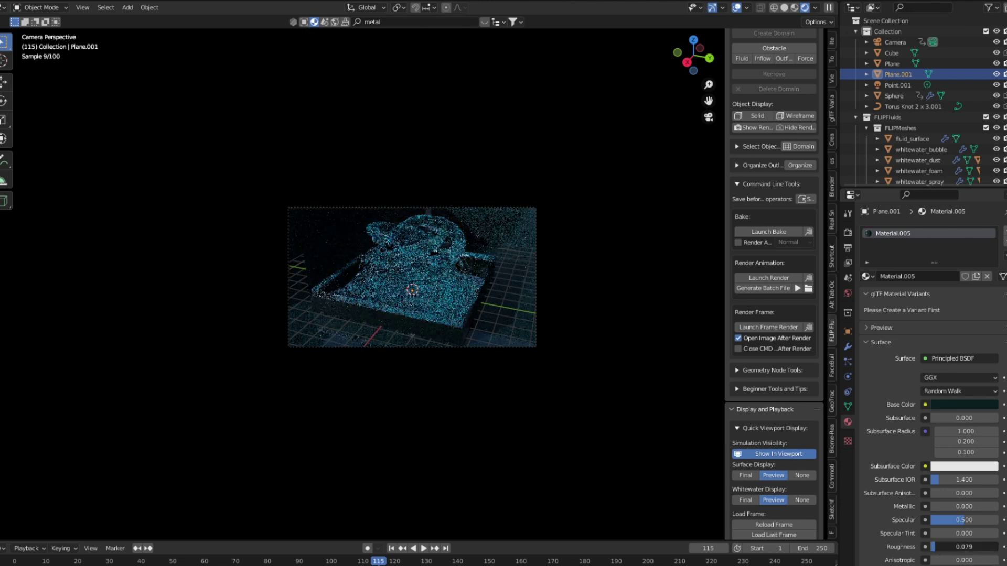
pyautogui.scroll(-2, 937, 550)
pyautogui.scroll(-2, 929, 537)
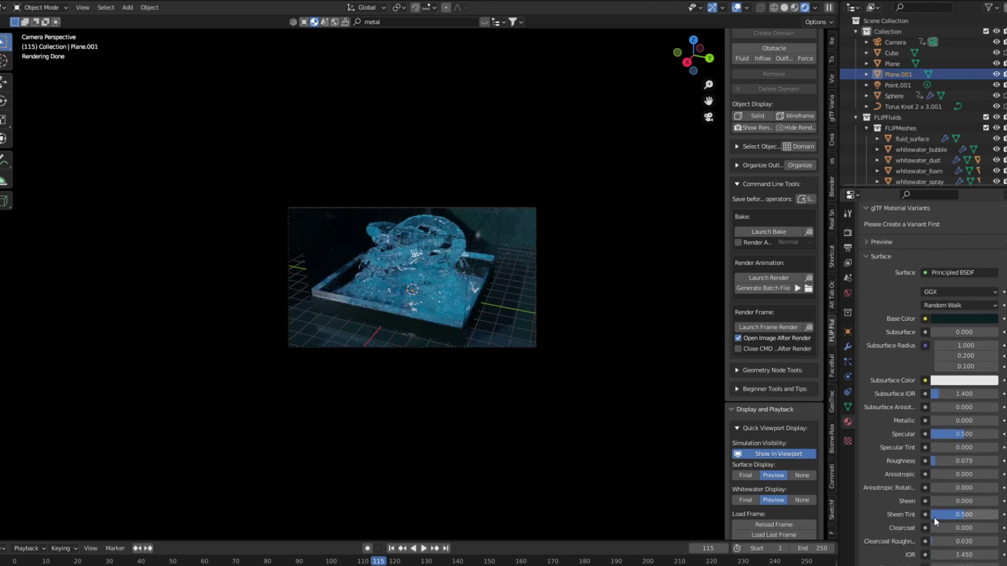
pyautogui.scroll(-2, 939, 548)
pyautogui.moveTo(941, 525); pyautogui.dragTo(1000, 527)
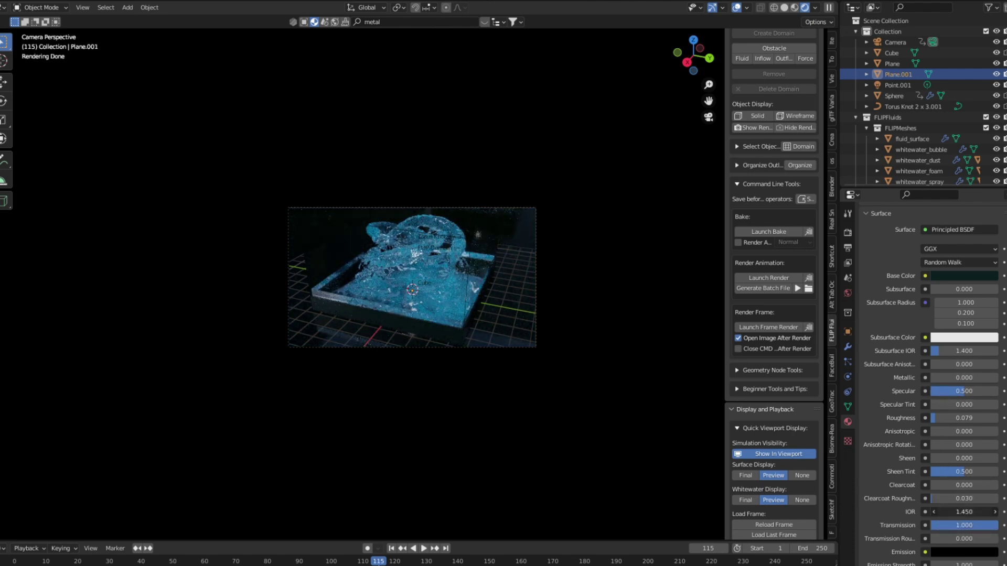
pyautogui.moveTo(964, 512); pyautogui.dragTo(901, 512)
pyautogui.moveTo(964, 512); pyautogui.dragTo(933, 512)
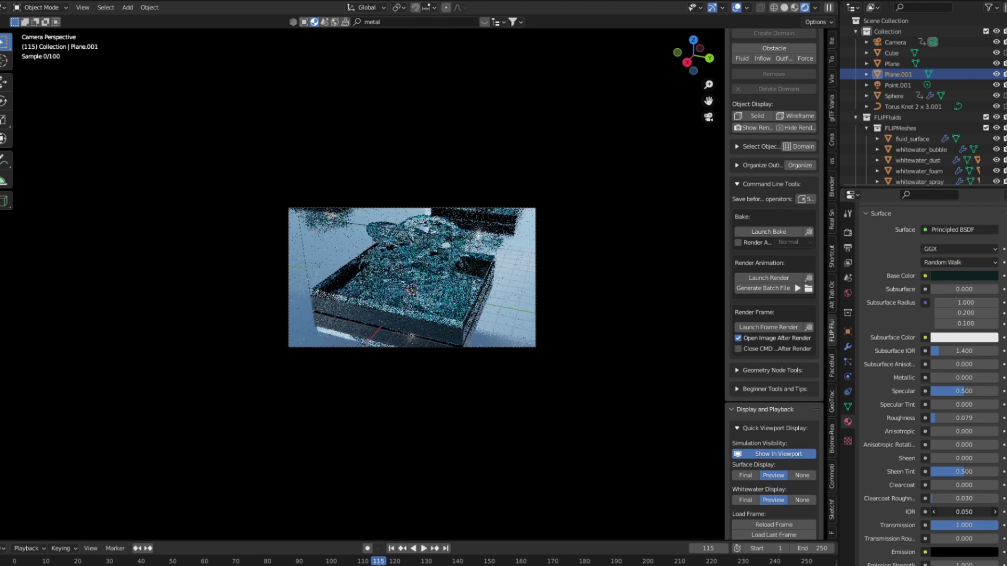
pyautogui.hotkey('ctrl', 'z')
pyautogui.hotkey('ctrl', 'z')
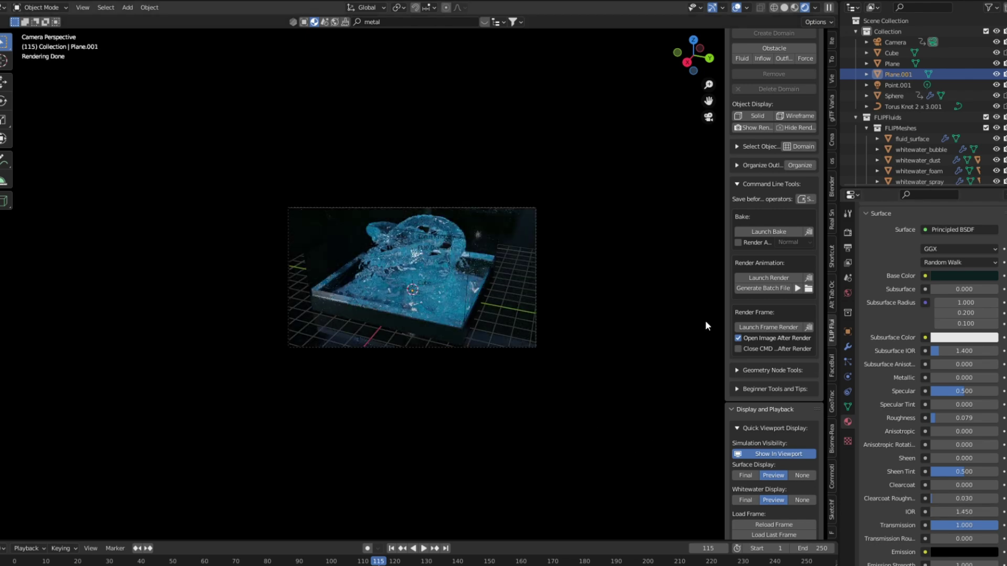
pyautogui.click(739, 8)
# Revert the backdrop to transmission 0, near-black colour and roughness 0.358, then select the tray Plane.
pyautogui.scroll(1, 503, 282)
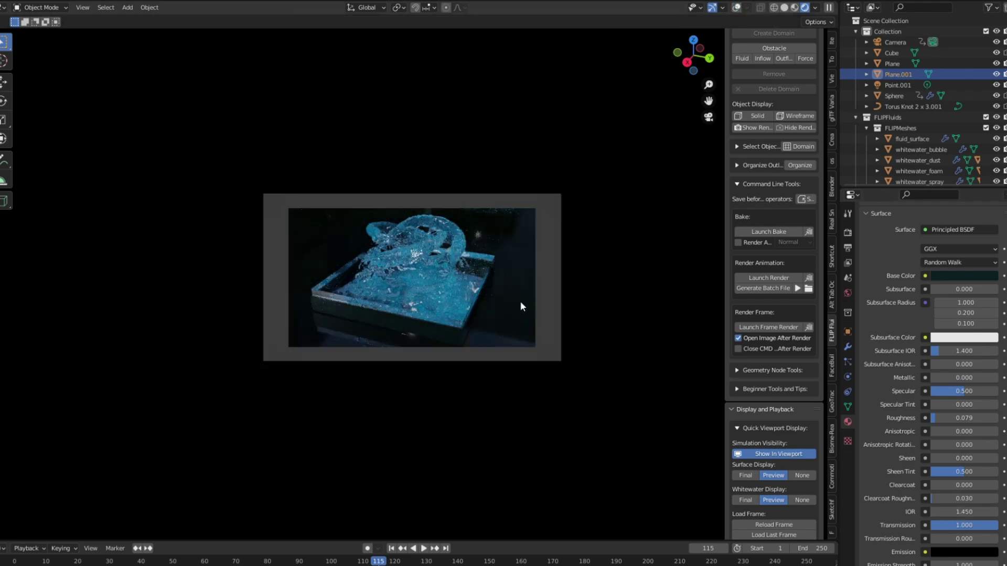
pyautogui.scroll(2, 520, 304)
pyautogui.scroll(2, 525, 305)
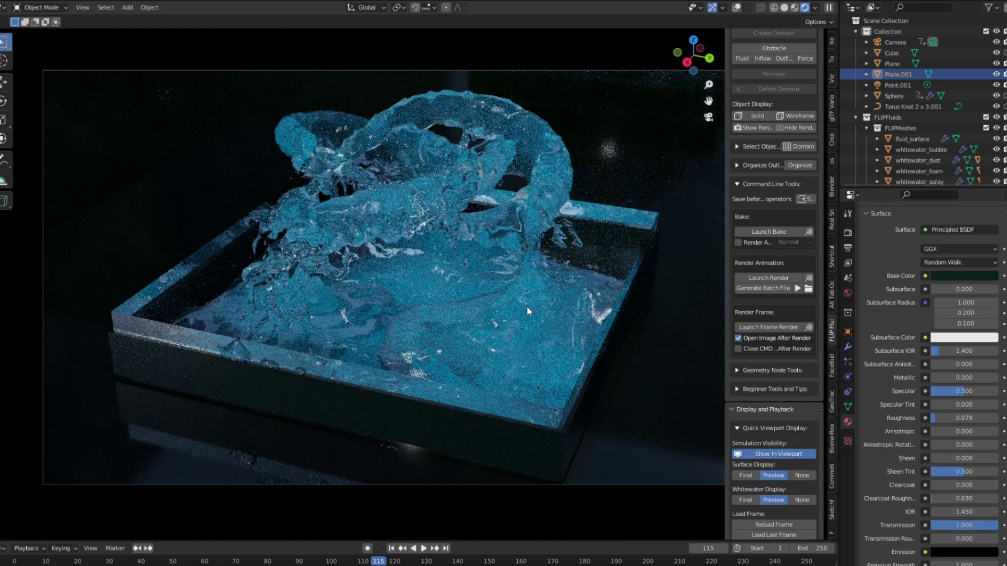
pyautogui.scroll(-3, 526, 307)
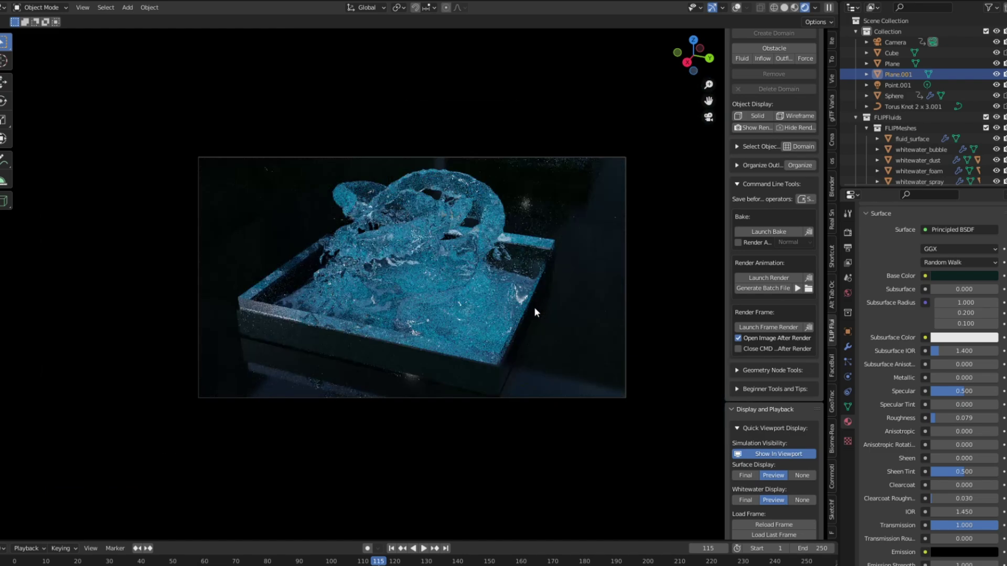
pyautogui.hotkey('ctrl', 'z')
pyautogui.hotkey('ctrl', 'z')
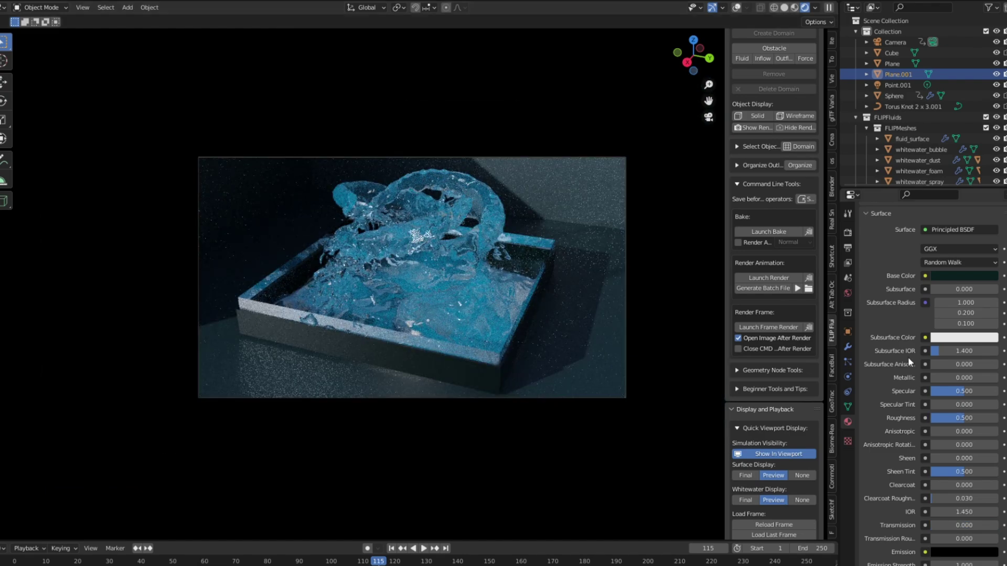
pyautogui.click(990, 275)
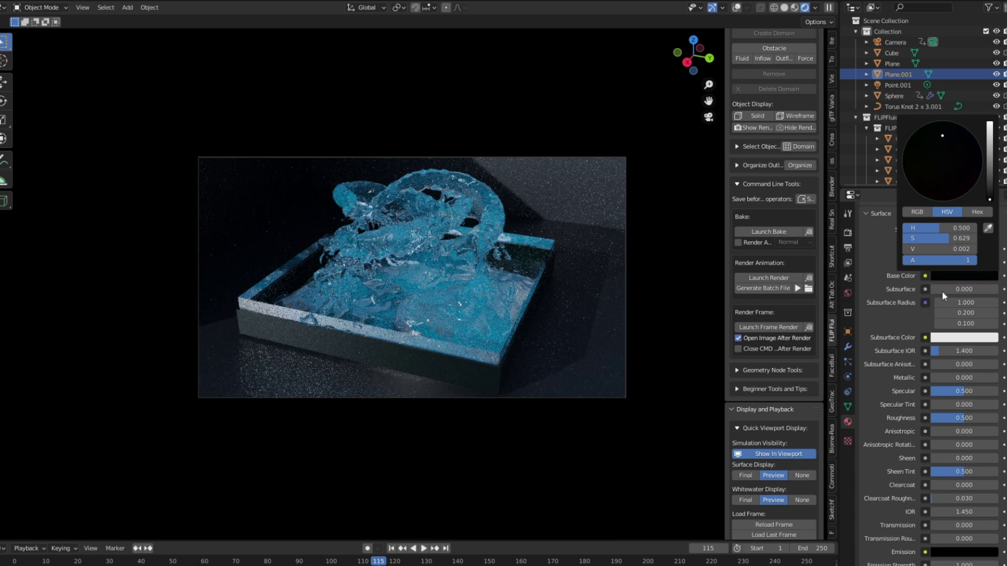
pyautogui.moveTo(943, 421); pyautogui.dragTo(934, 421)
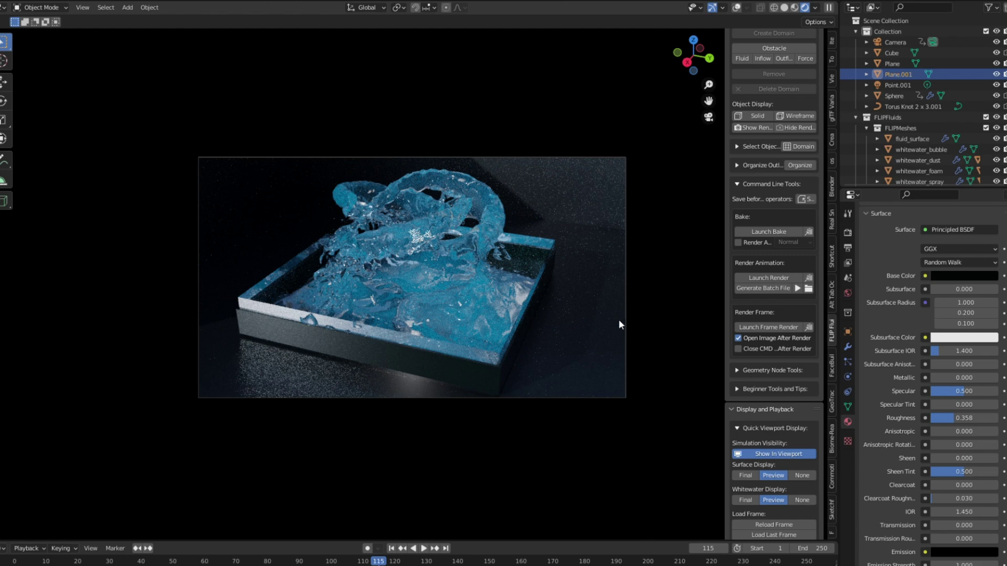
pyautogui.scroll(-2, 619, 320)
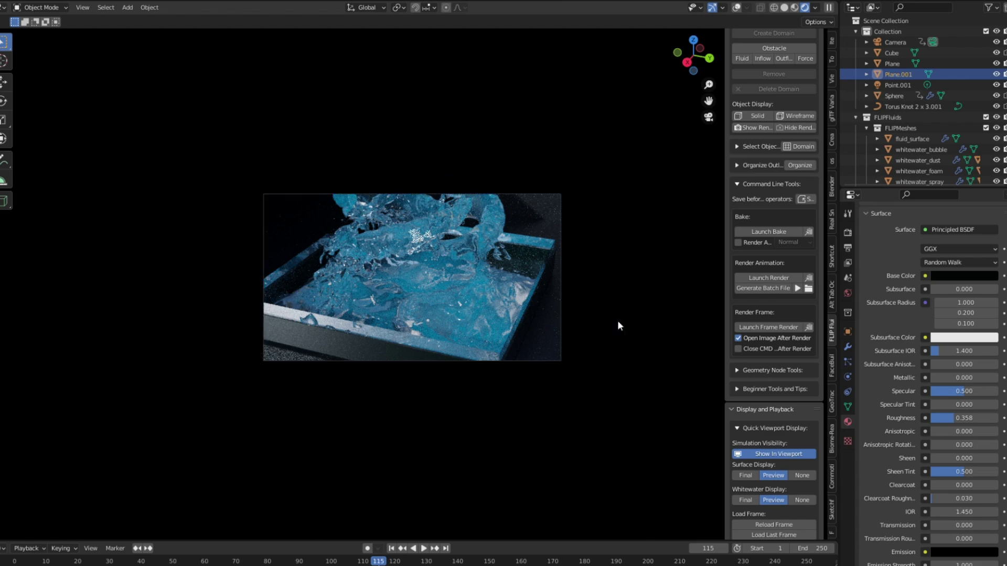
pyautogui.click(417, 364)
pyautogui.scroll(2, 471, 333)
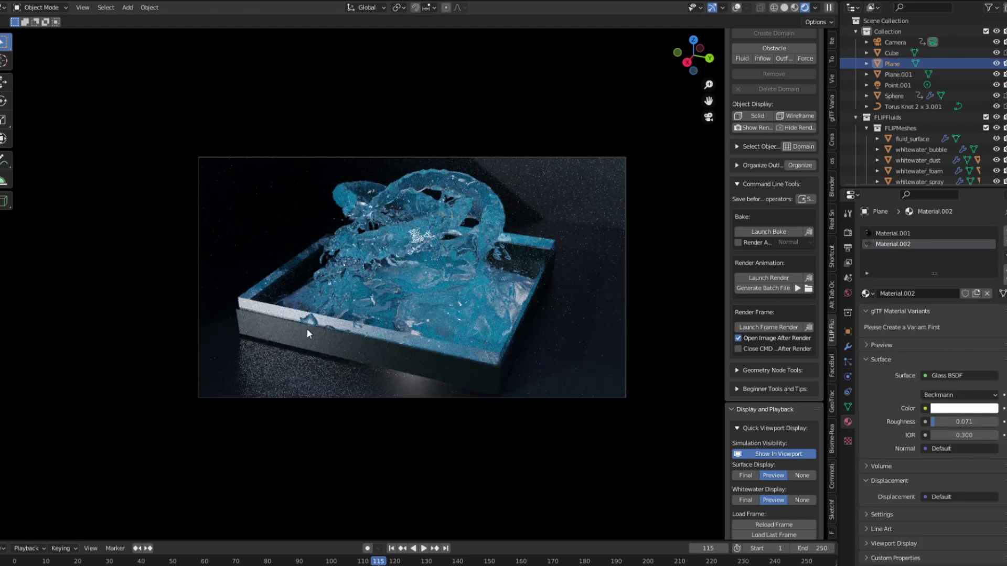
# Scale the glass tray up by about 1.04, then select Plane.001 in solid shading.
pyautogui.press('s')
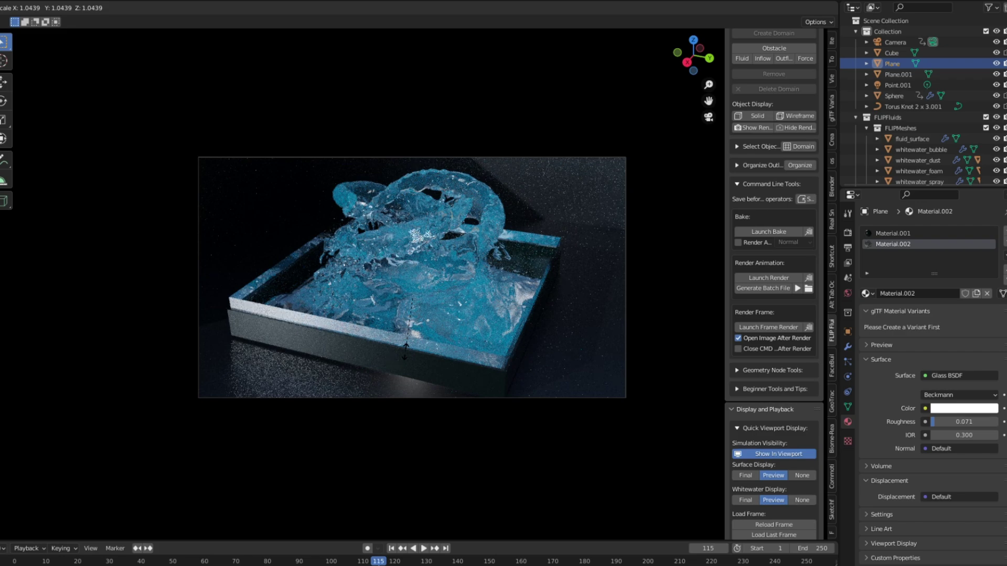
pyautogui.click(405, 350)
pyautogui.moveTo(405, 354); pyautogui.dragTo(441, 372, button='middle')
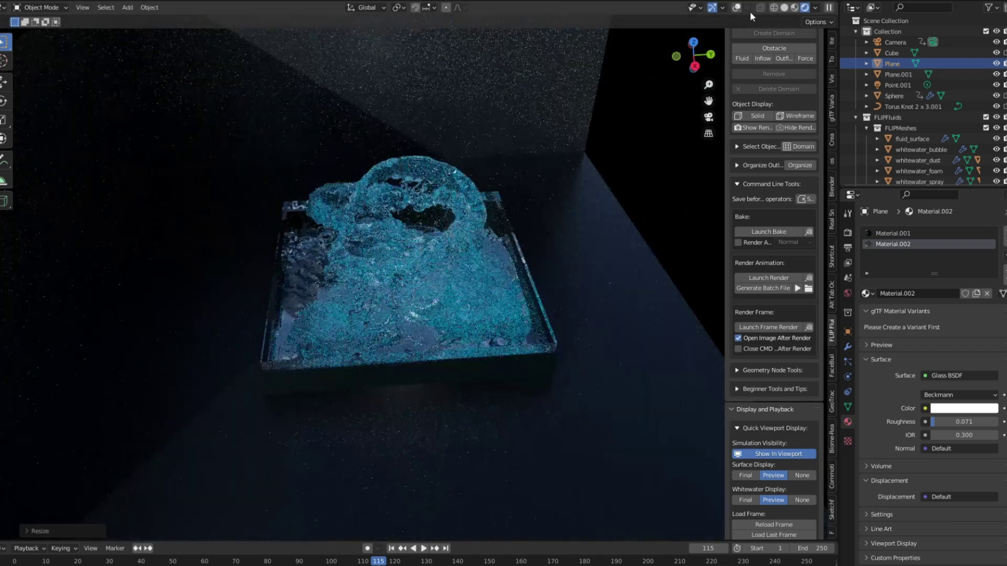
pyautogui.click(784, 8)
pyautogui.scroll(5, 493, 236)
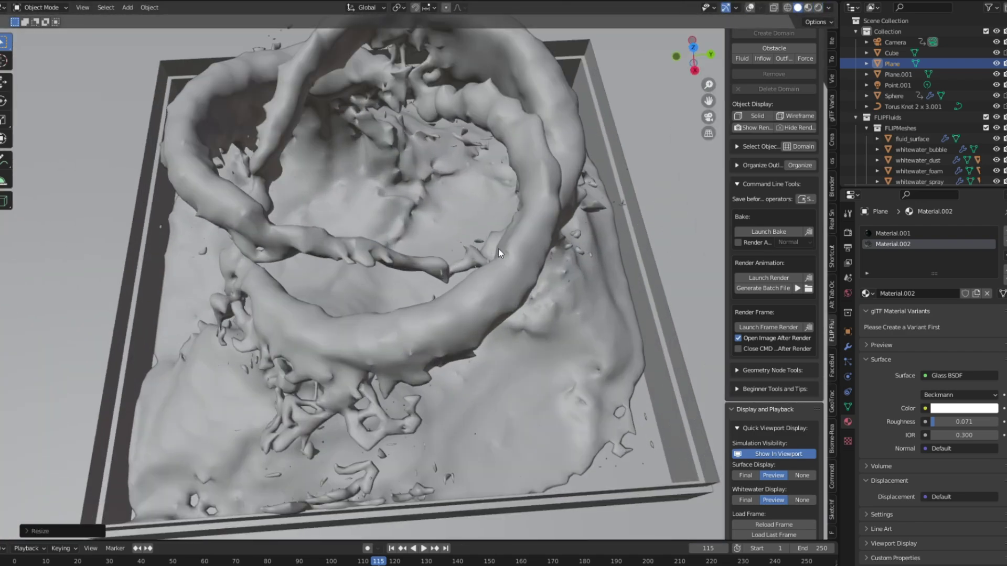
pyautogui.moveTo(519, 264); pyautogui.dragTo(508, 223, button='middle')
pyautogui.scroll(-5, 513, 297)
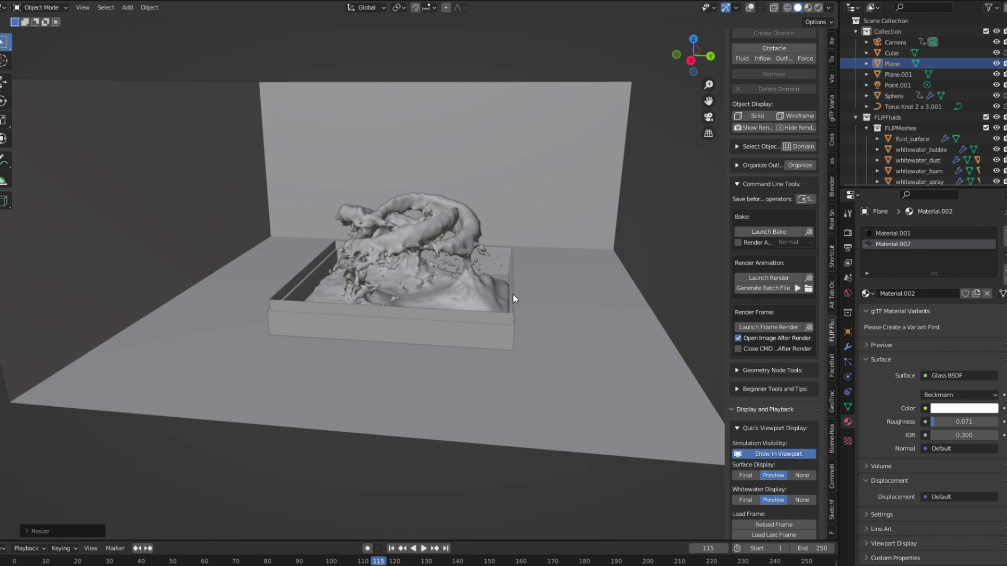
pyautogui.click(545, 303)
# Hide the floor and backdrop, turn overlays back on and select the glass tray.
pyautogui.press('h')
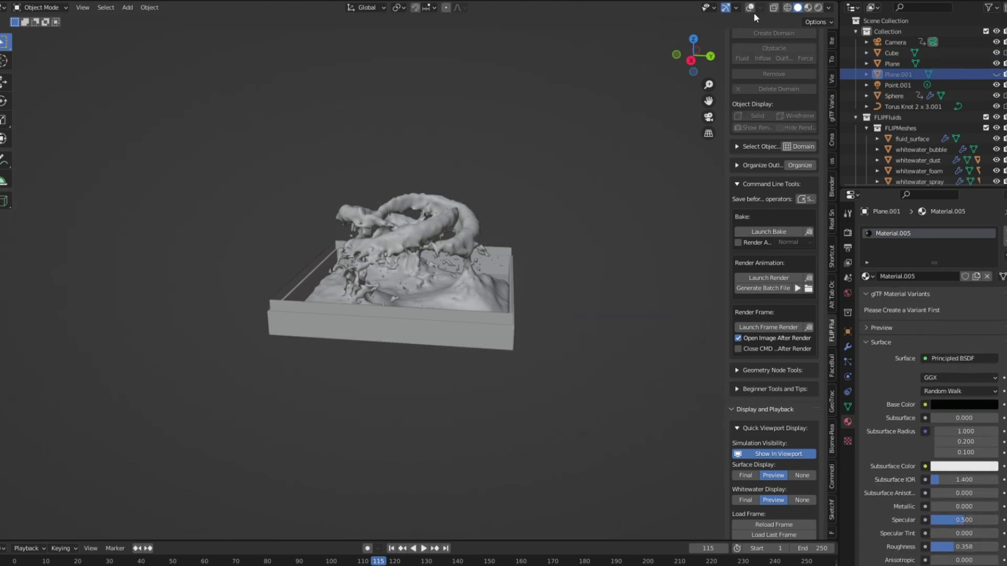
pyautogui.click(754, 13)
pyautogui.scroll(3, 641, 270)
pyautogui.scroll(3, 641, 270)
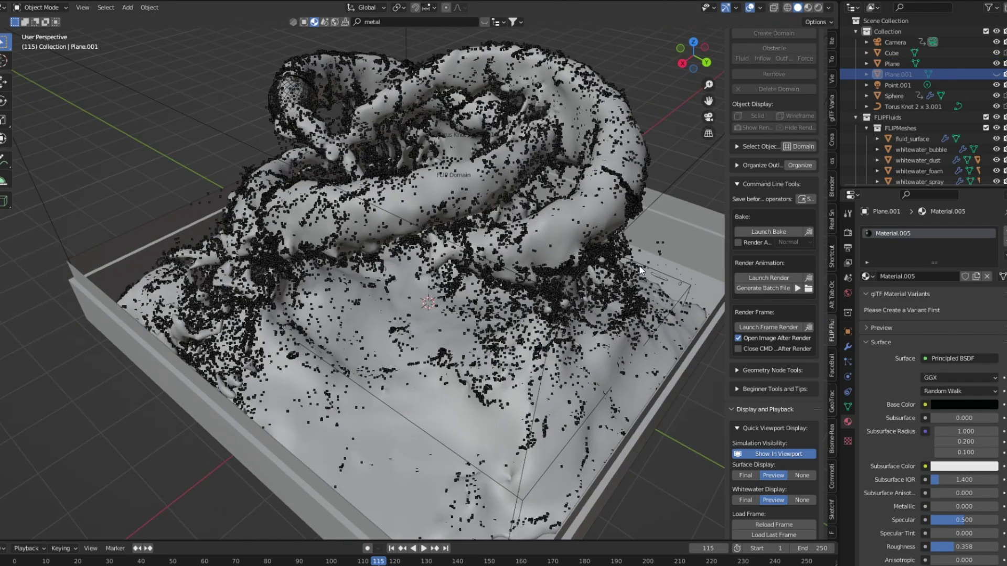
pyautogui.moveTo(641, 270); pyautogui.dragTo(590, 238, button='middle')
pyautogui.press('h')
pyautogui.click(546, 285)
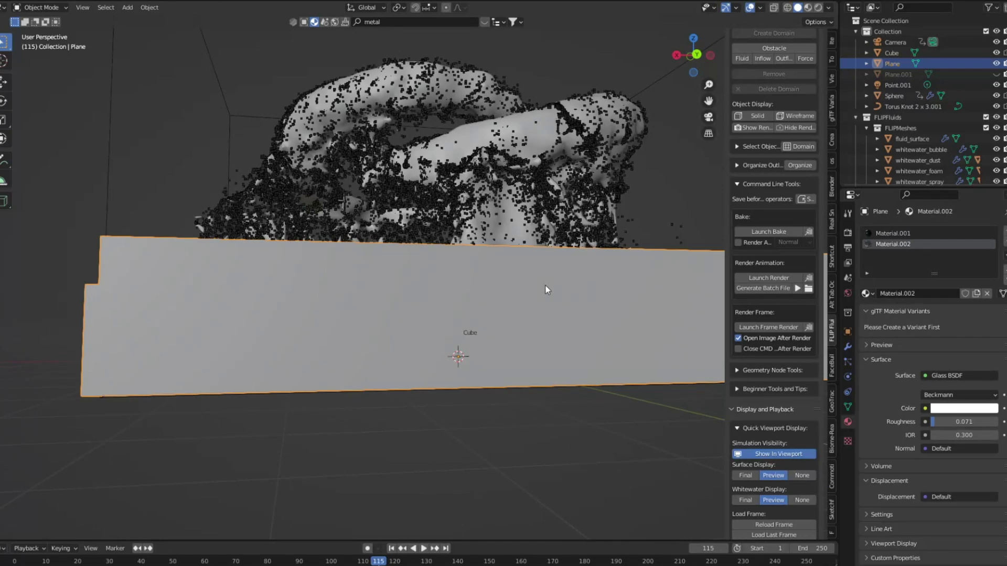
# Scale the tray slightly larger in a right-side wireframe view.
pyautogui.press('KP_3')
pyautogui.click(789, 7)
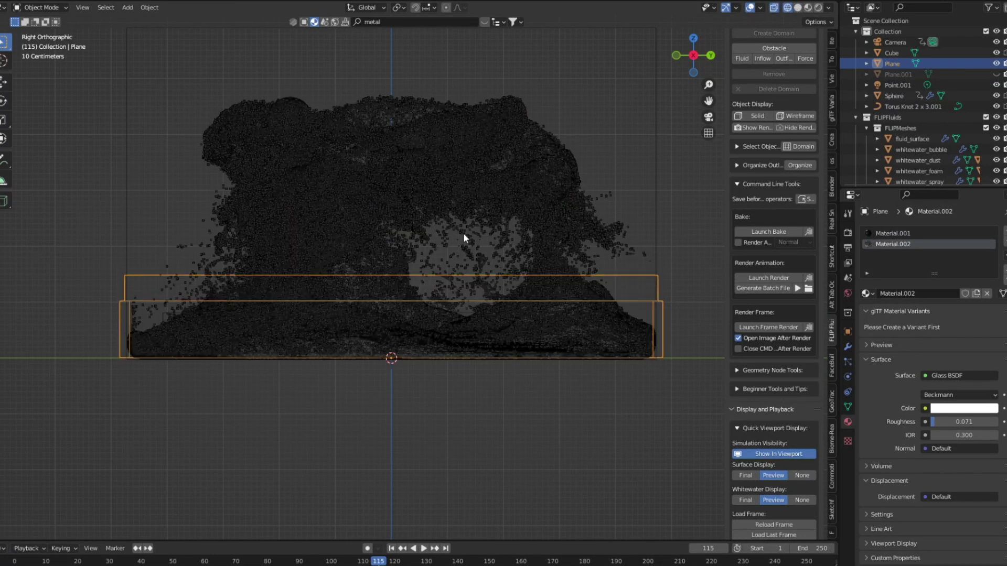
pyautogui.press('s')
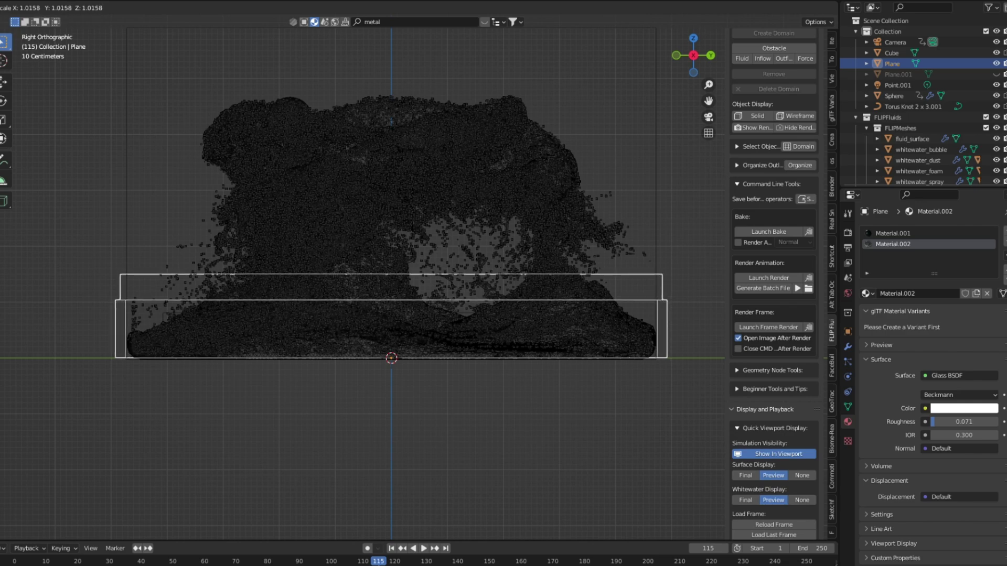
pyautogui.click(533, 332)
pyautogui.moveTo(532, 334); pyautogui.dragTo(533, 329, button='middle')
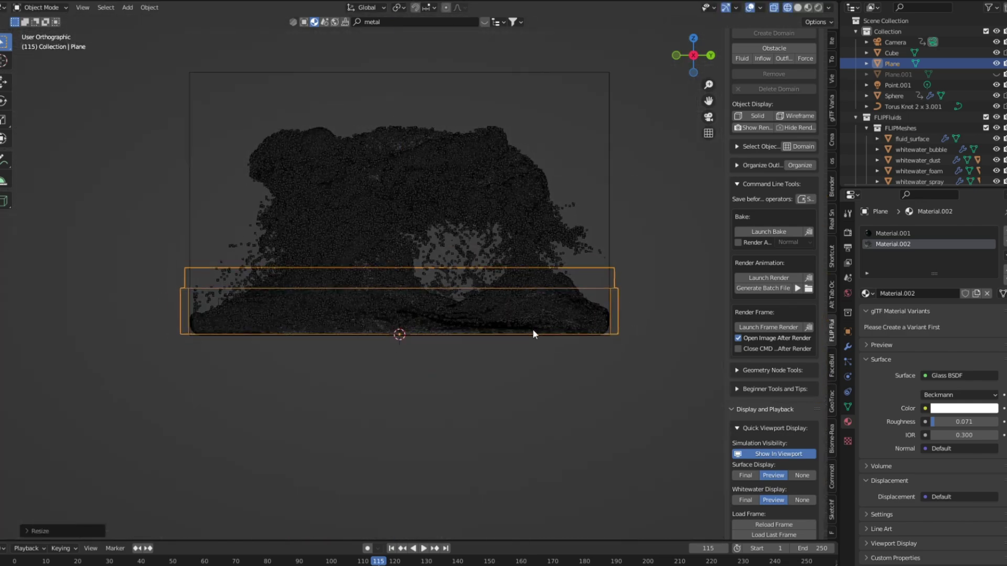
pyautogui.press('KP_3')
pyautogui.scroll(5, 511, 330)
# Move the tray vertically, then view the rendered result through the camera.
pyautogui.press('g')
pyautogui.press('z')
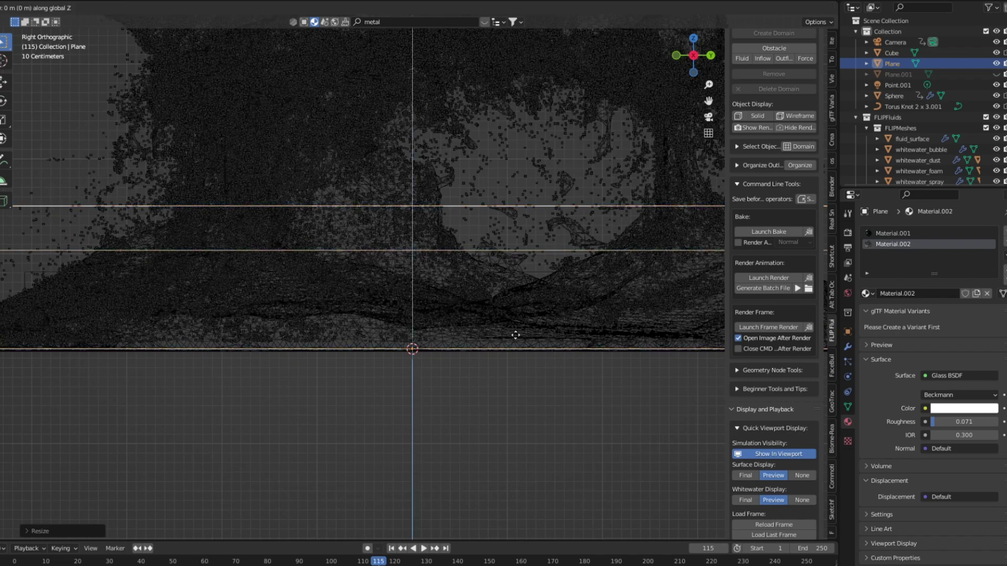
pyautogui.click(511, 331)
pyautogui.scroll(-5, 509, 332)
pyautogui.moveTo(509, 332)
pyautogui.mouseDown(button='middle')
pyautogui.moveTo(442, 359)
pyautogui.moveTo(492, 371)
pyautogui.moveTo(484, 332)
pyautogui.mouseUp(button='middle')
pyautogui.click(808, 7)
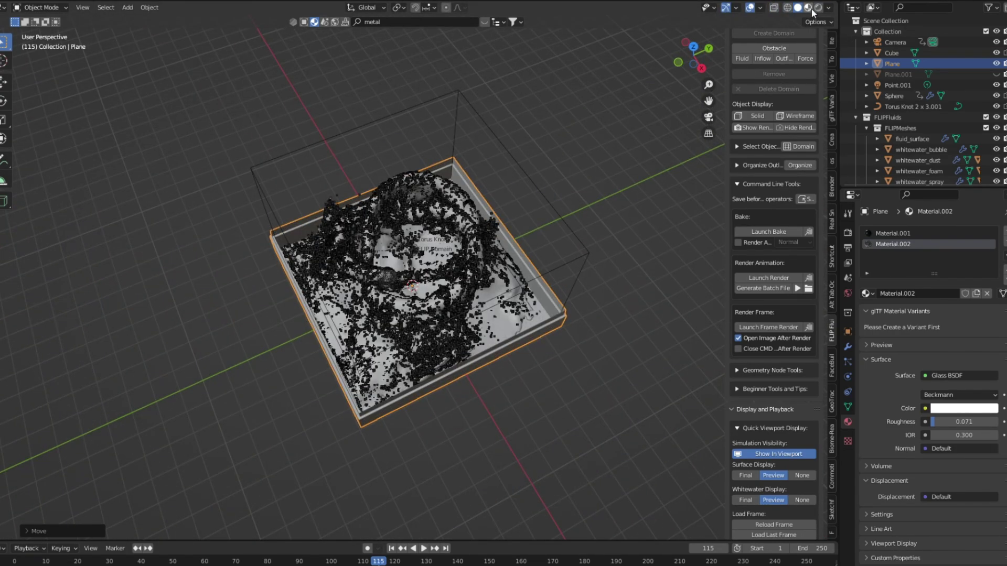
pyautogui.press('KP_0')
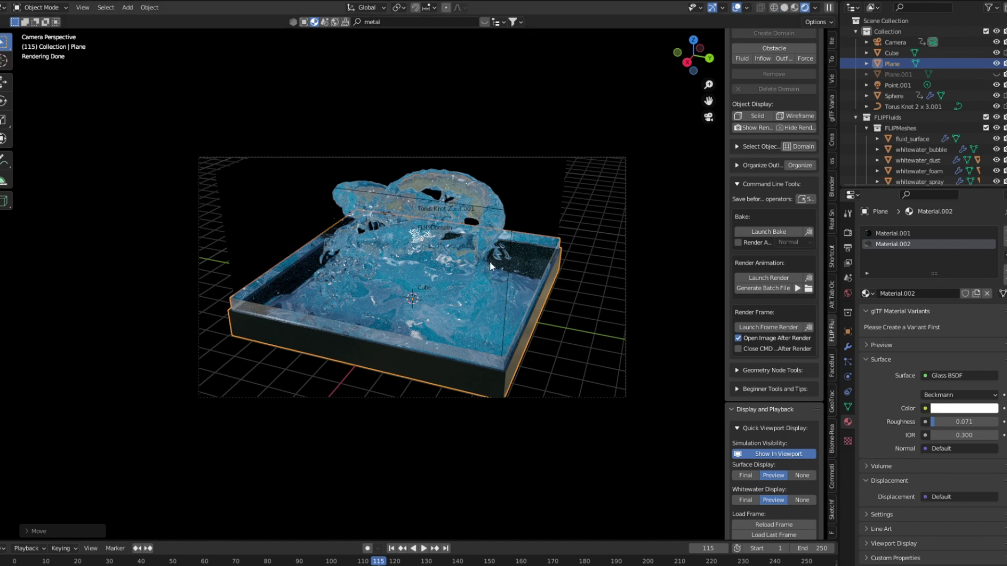
# Hide the viewport overlays for a clean preview of the scene.
pyautogui.scroll(-2, 491, 260)
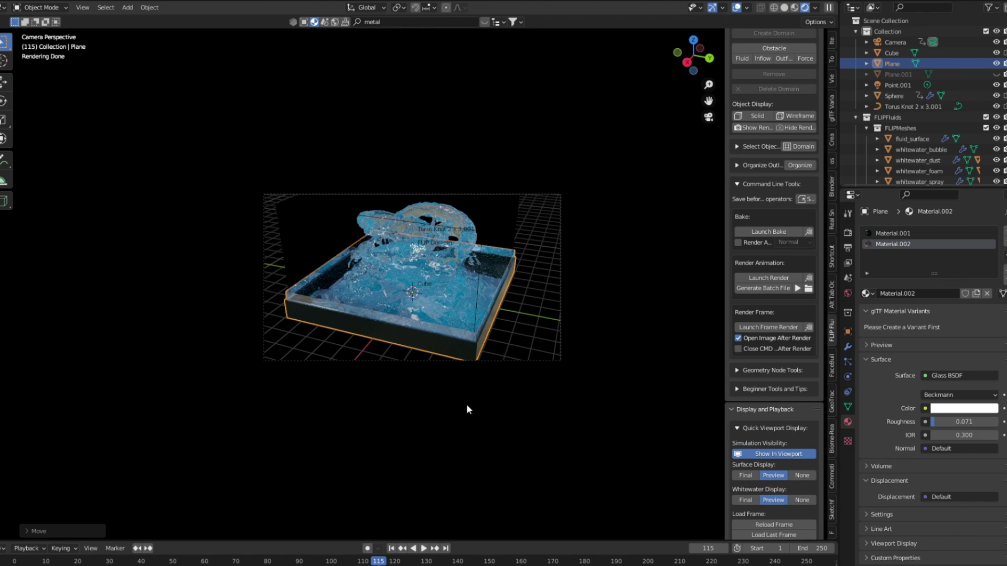
pyautogui.scroll(3, 512, 318)
pyautogui.scroll(-2, 774, 367)
pyautogui.click(737, 7)
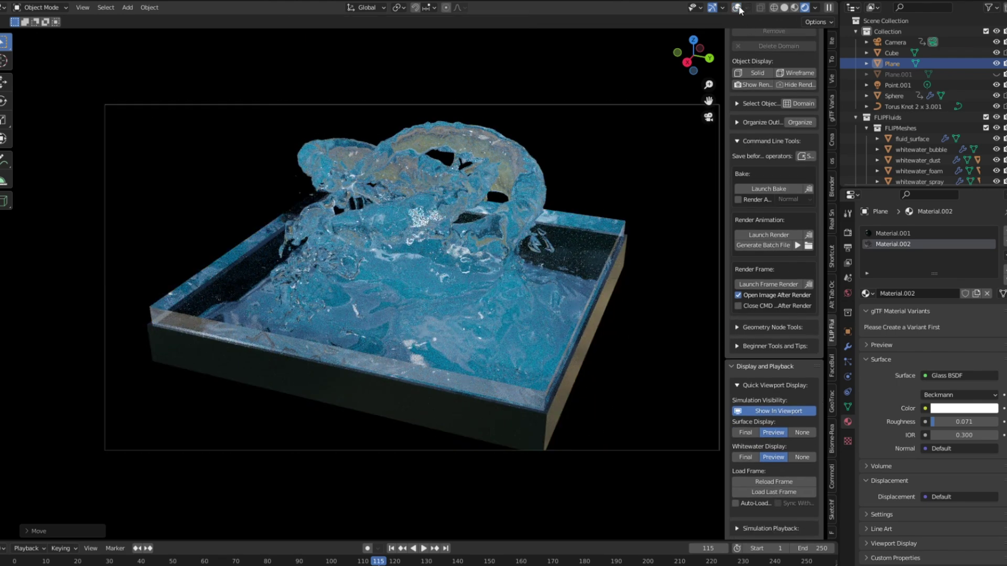
pyautogui.scroll(-2, 519, 234)
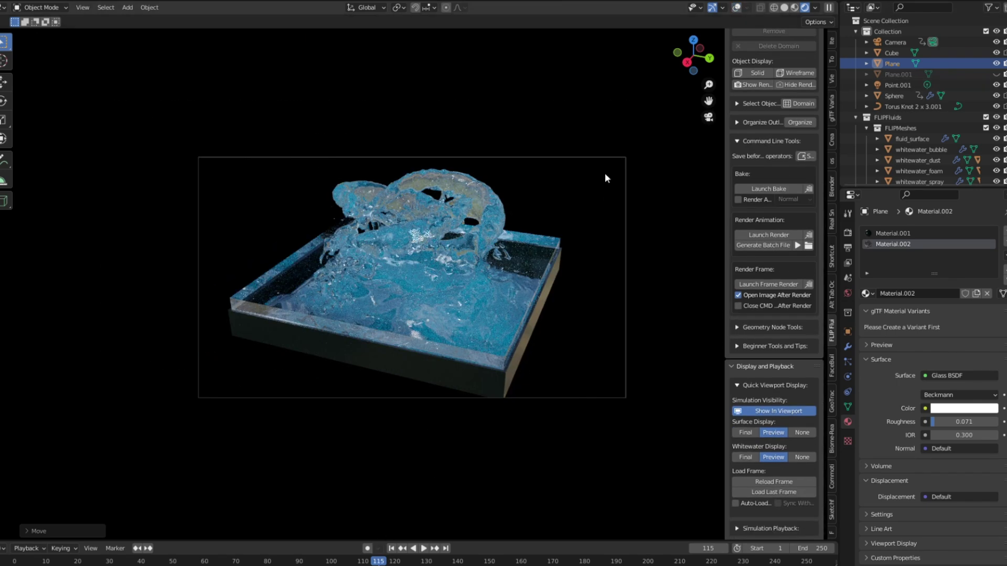
# Nudge the camera at frame 100 and keyframe its location and rotation.
pyautogui.click(887, 42)
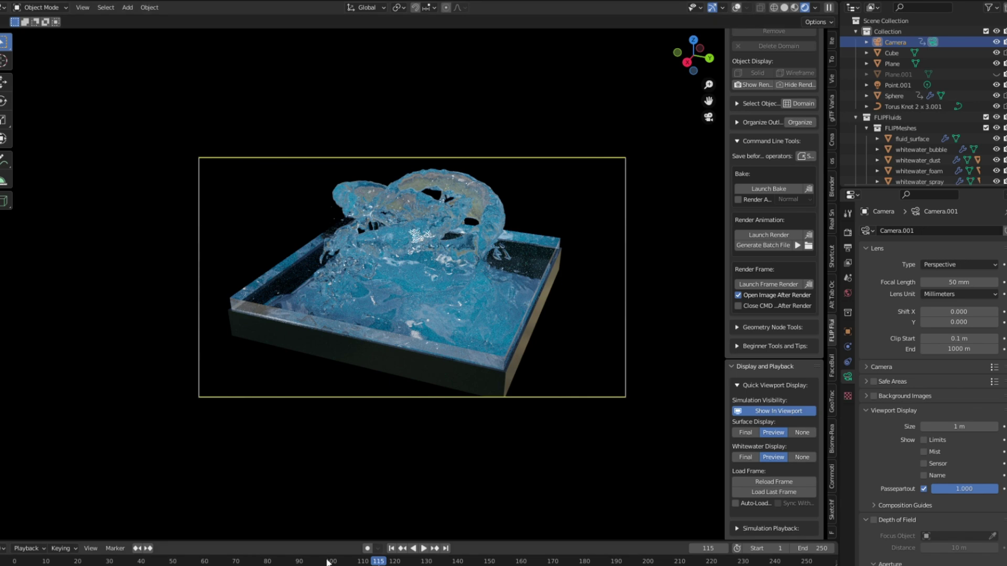
pyautogui.moveTo(327, 562); pyautogui.dragTo(332, 562)
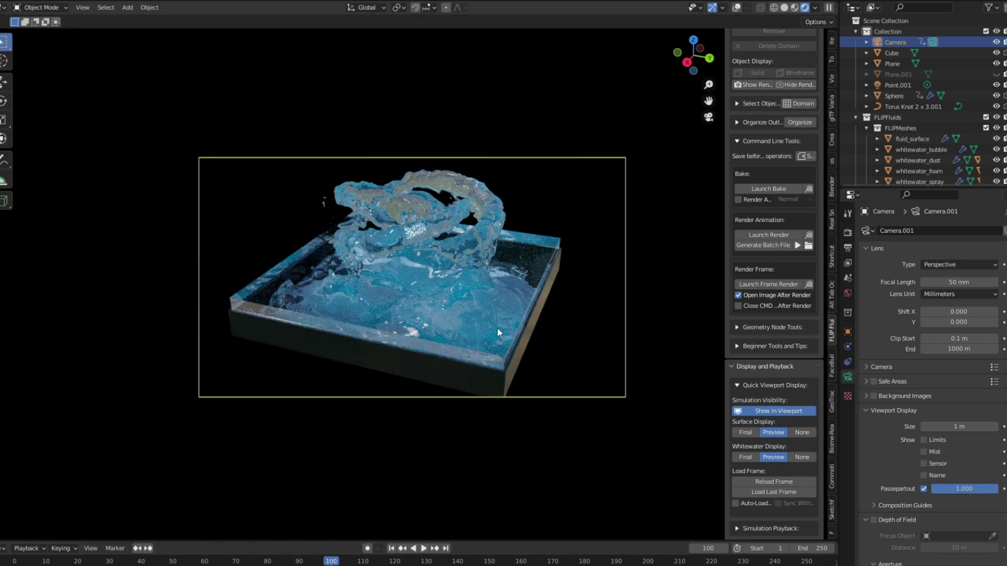
pyautogui.press('g')
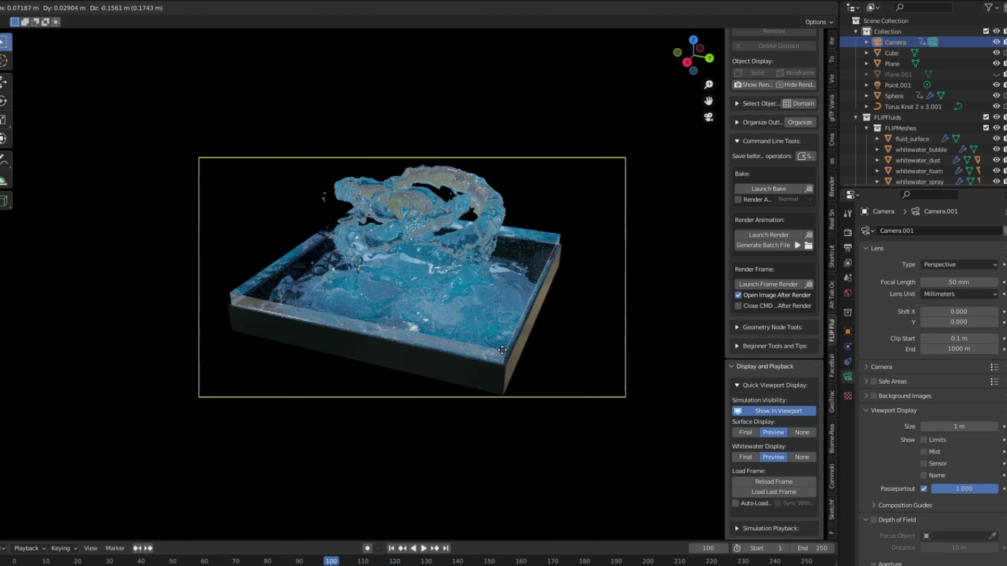
pyautogui.click(501, 350)
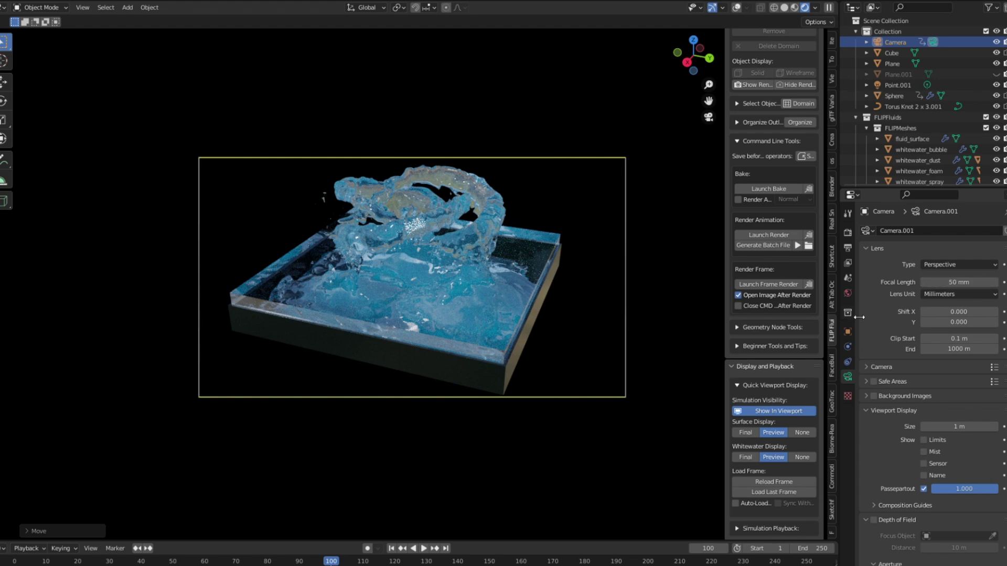
pyautogui.click(848, 332)
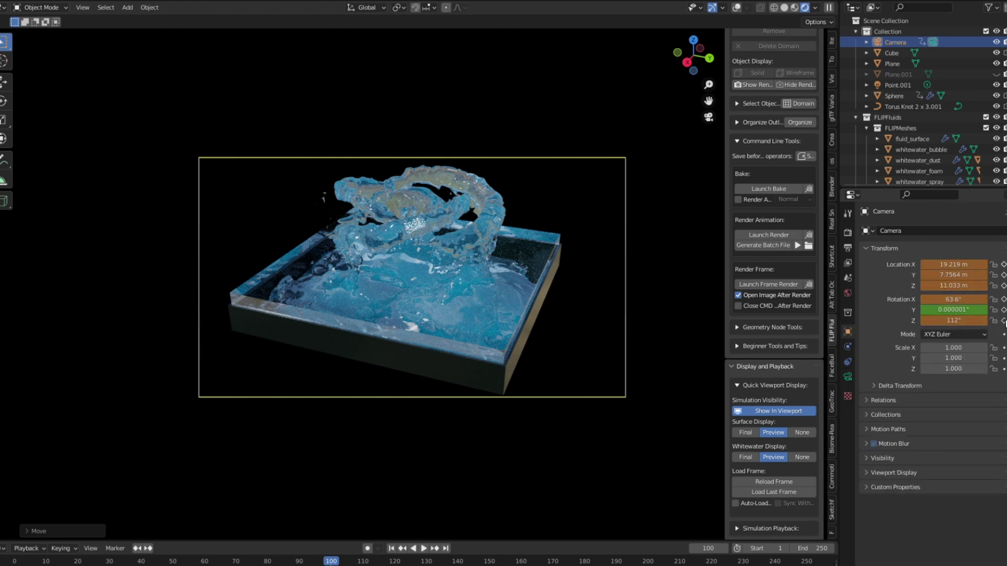
pyautogui.click(1003, 264)
pyautogui.click(1004, 299)
pyautogui.click(1003, 334)
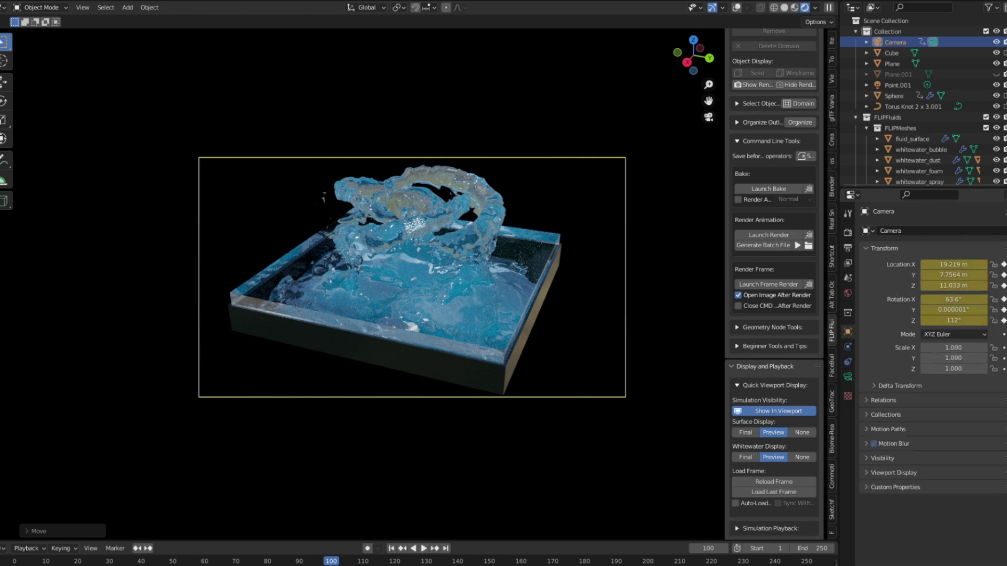
# Play the animation from frame 1 to check the camera move, restoring overlays.
pyautogui.click(393, 549)
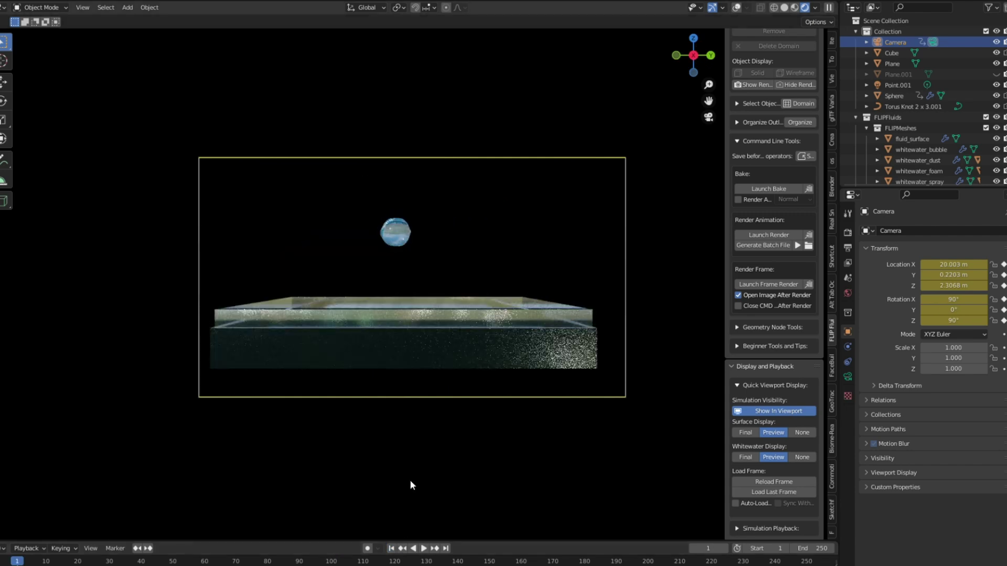
pyautogui.click(426, 551)
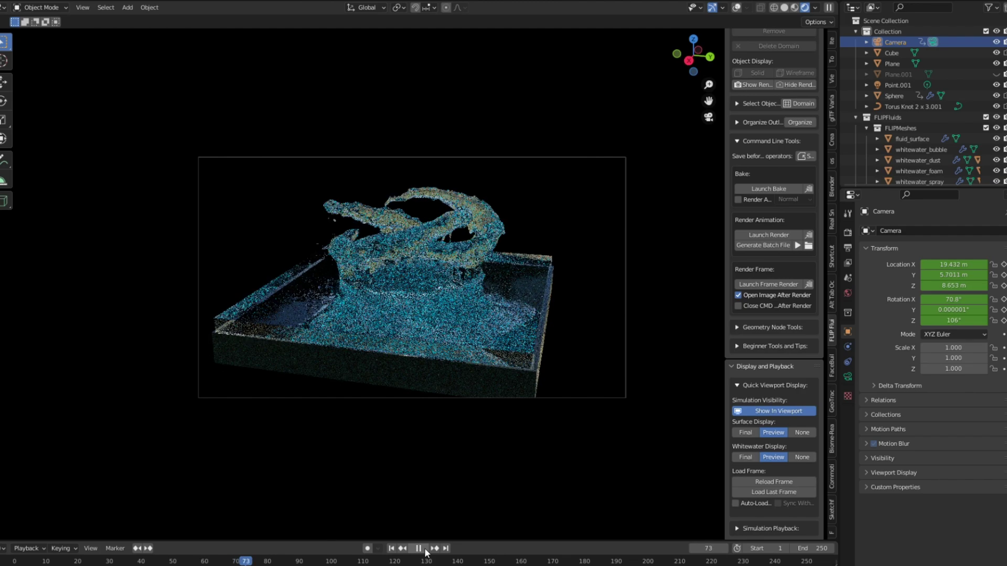
pyautogui.click(847, 293)
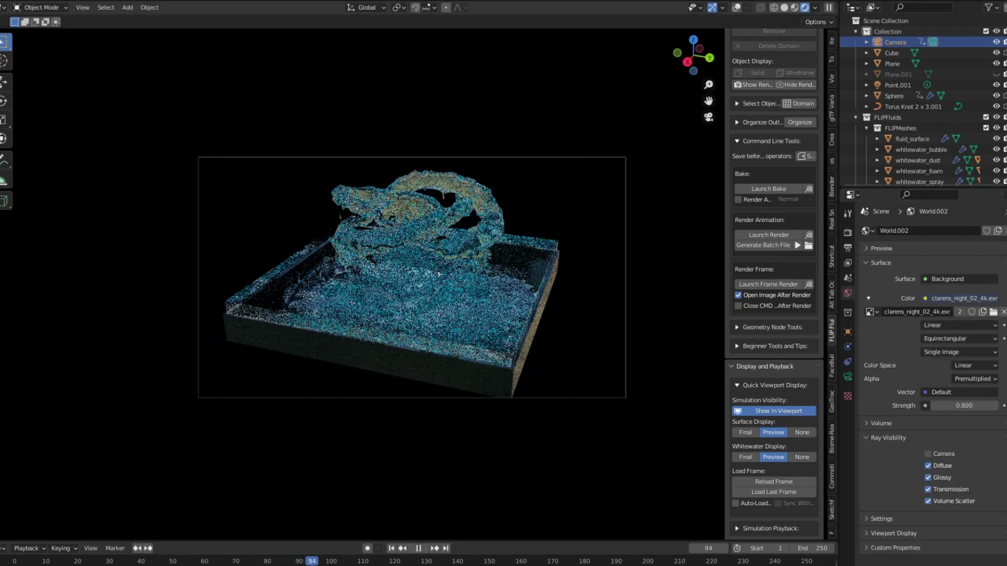
pyautogui.hotkey('shift', 'alt', 'z')
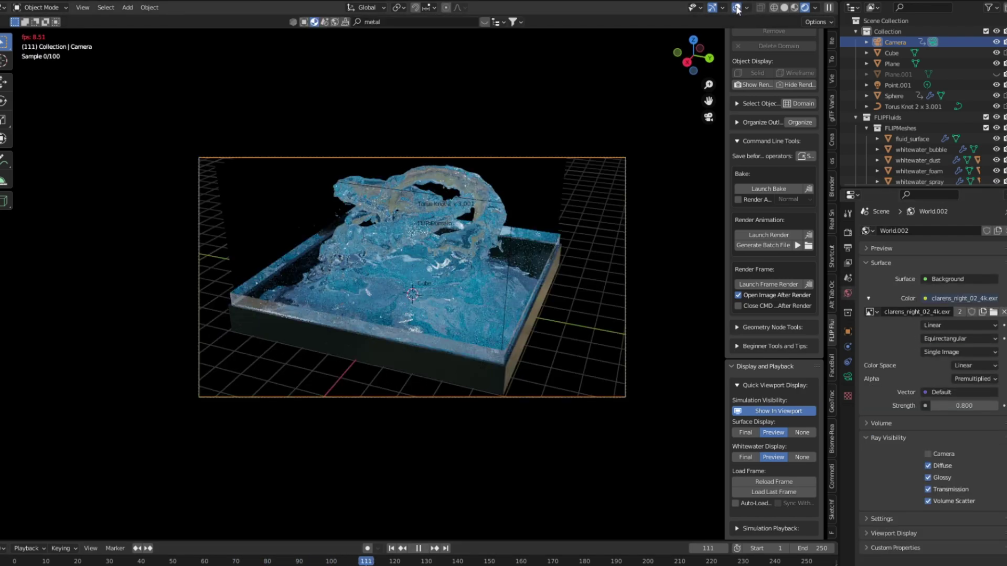
pyautogui.click(419, 548)
# Unhide the Plane.001 backdrop walls and orbit in to view them.
pyautogui.moveTo(426, 476)
pyautogui.mouseDown(button='middle')
pyautogui.moveTo(590, 332)
pyautogui.moveTo(566, 360)
pyautogui.moveTo(604, 281)
pyautogui.moveTo(650, 237)
pyautogui.mouseUp(button='middle')
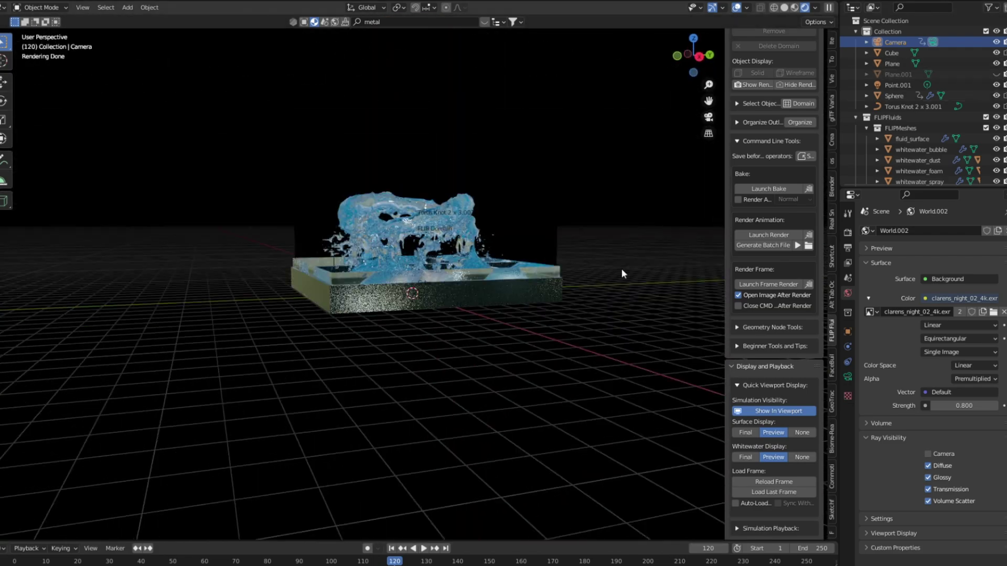
pyautogui.hotkey('alt', 'h')
pyautogui.moveTo(621, 271)
pyautogui.mouseDown(button='middle')
pyautogui.moveTo(589, 302)
pyautogui.moveTo(617, 320)
pyautogui.moveTo(537, 305)
pyautogui.moveTo(558, 282)
pyautogui.mouseUp(button='middle')
# Give the backdrop plane a new material, Material.006, with a dark green base colour.
pyautogui.click(788, 10)
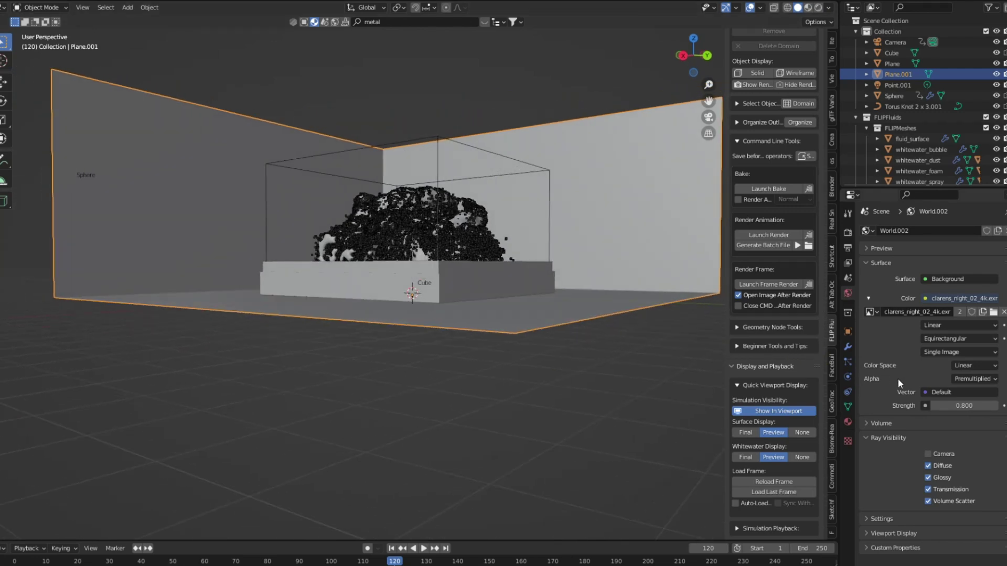
pyautogui.click(848, 422)
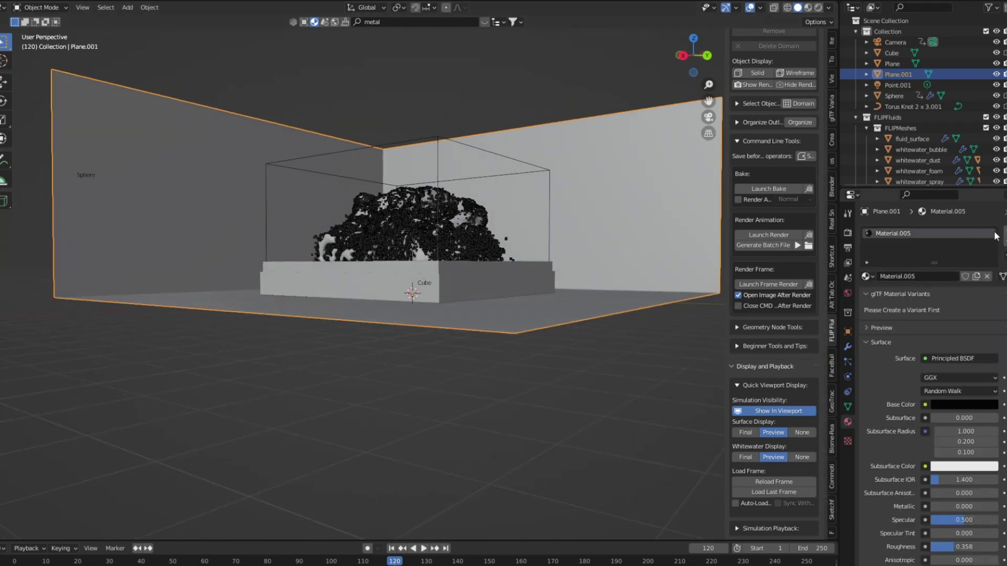
pyautogui.click(976, 276)
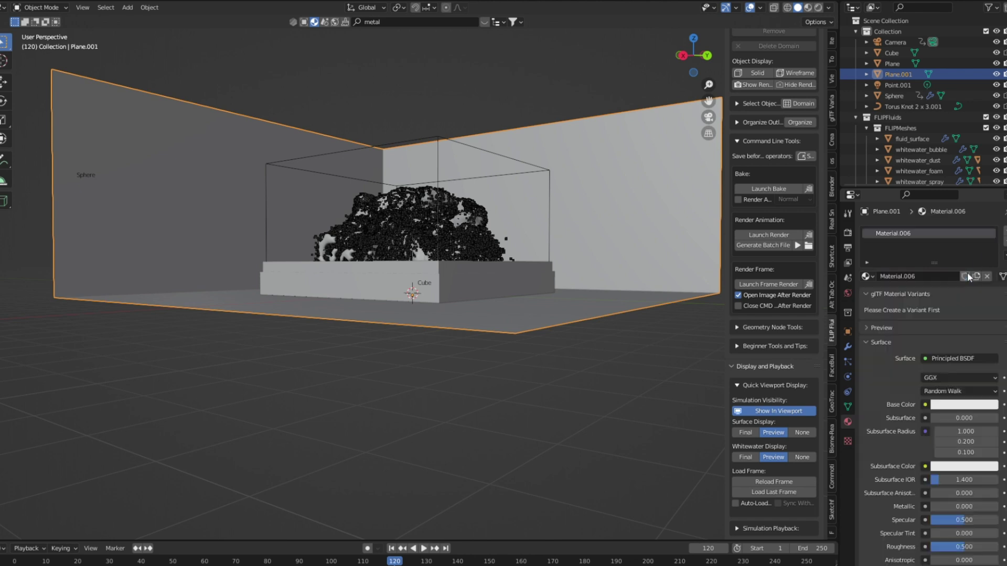
pyautogui.scroll(-2, 938, 468)
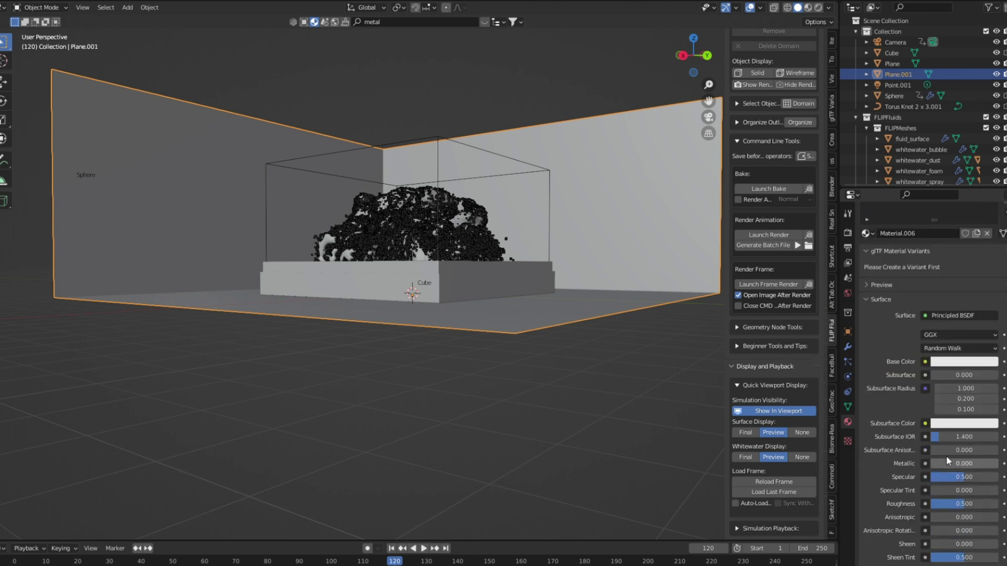
pyautogui.click(971, 363)
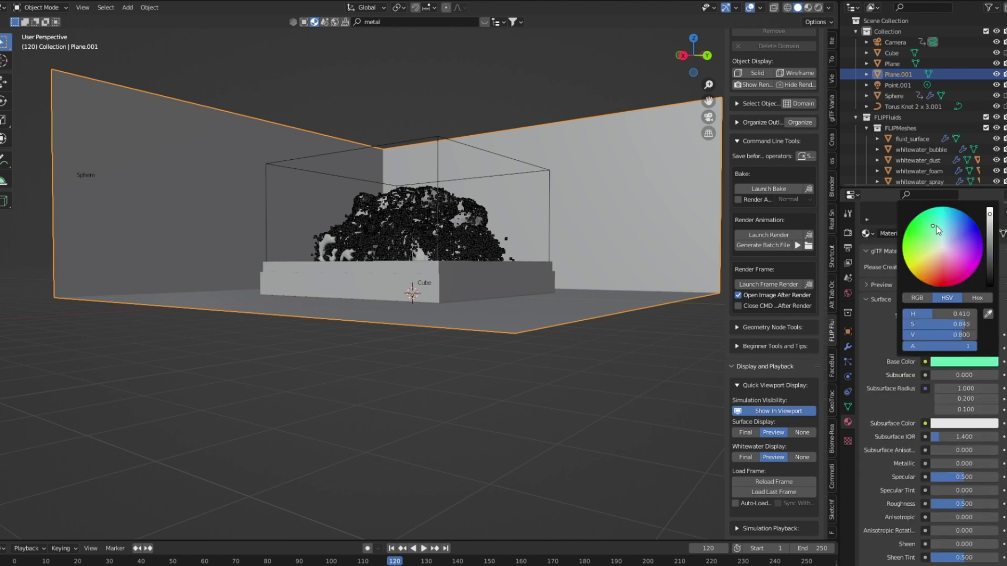
pyautogui.moveTo(989, 251); pyautogui.dragTo(989, 278)
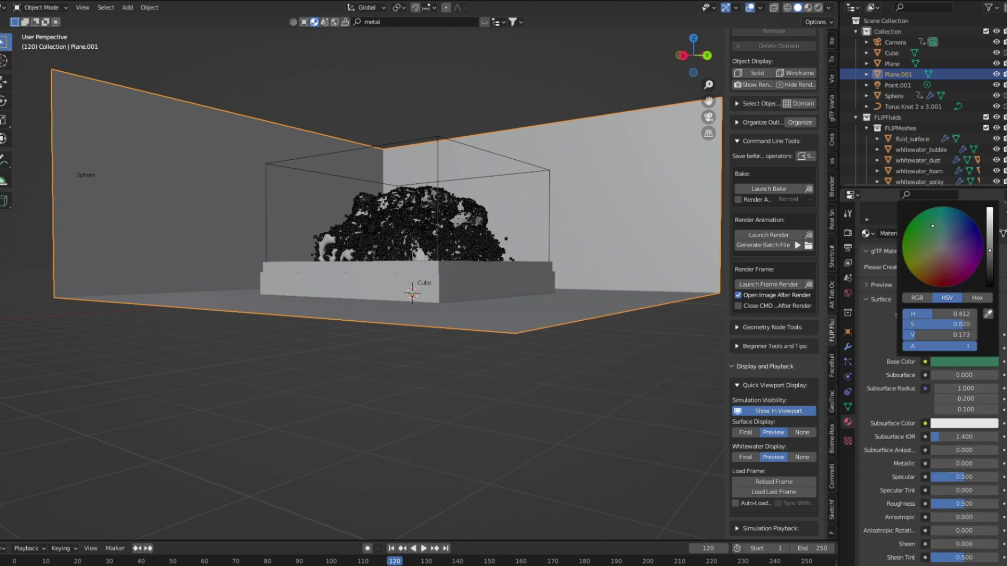
# View the scene rendered through the camera and set roughness to 0.445.
pyautogui.click(818, 7)
pyautogui.press('KP_0')
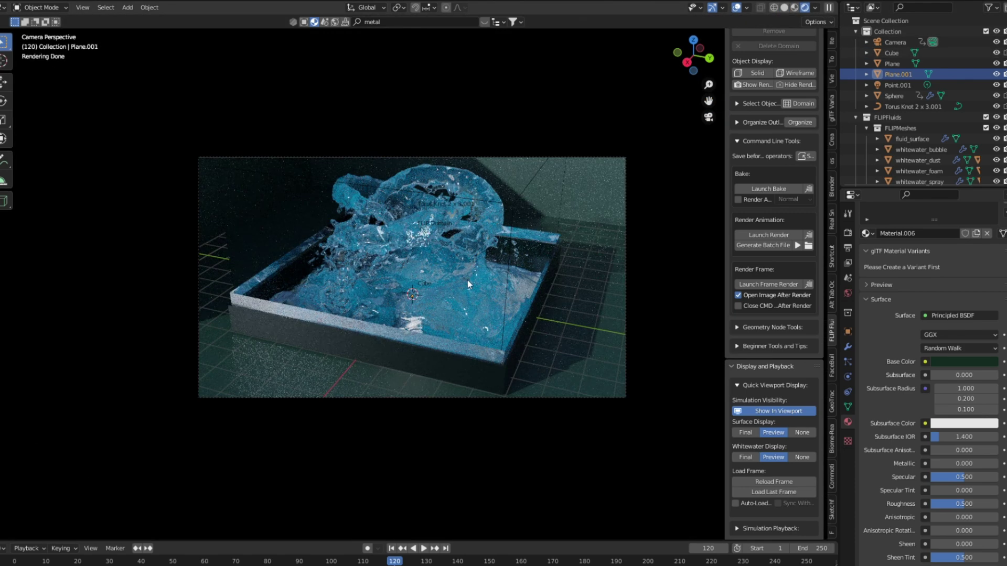
pyautogui.moveTo(937, 502)
pyautogui.mouseDown()
pyautogui.moveTo(913, 502)
pyautogui.moveTo(949, 504)
pyautogui.mouseUp()
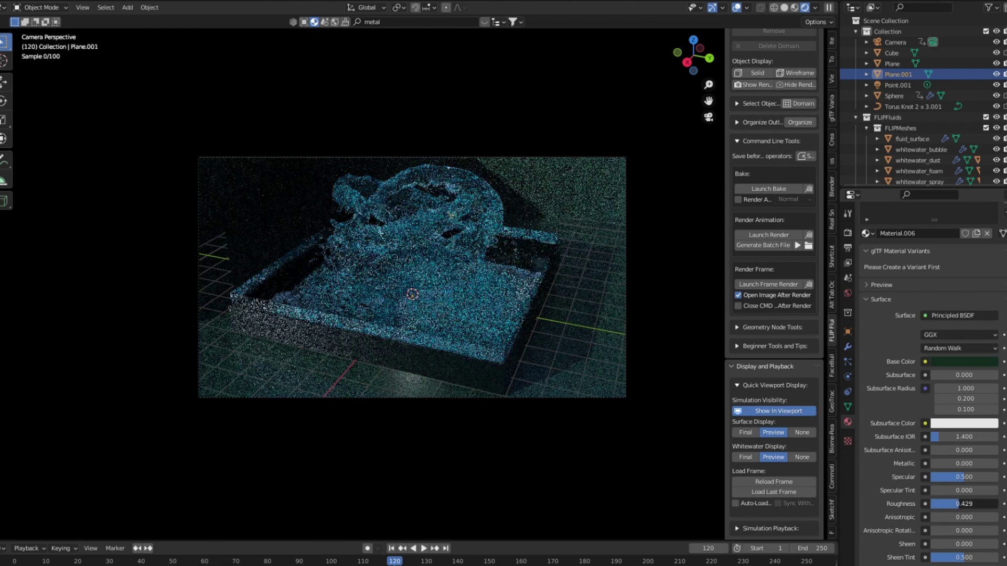
pyautogui.scroll(-2, 947, 501)
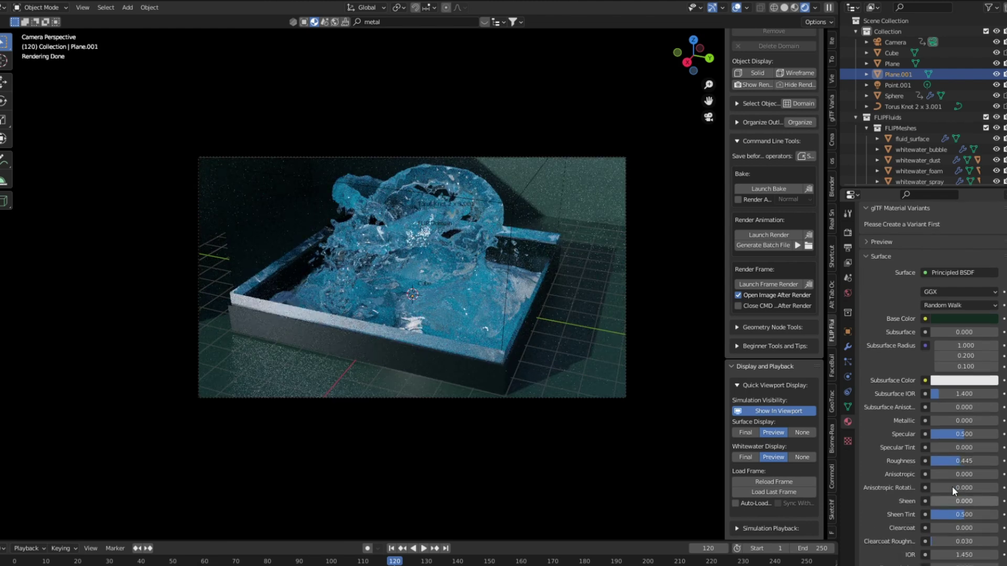
pyautogui.scroll(-2, 950, 504)
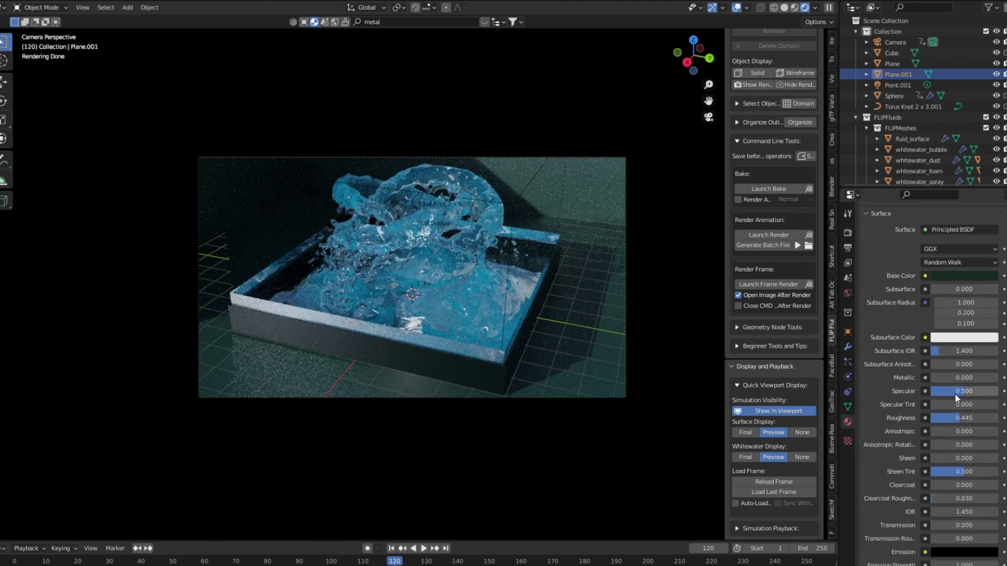
# Revert a metallic tweak, make the base colour almost black, and hide overlays.
pyautogui.moveTo(949, 377); pyautogui.dragTo(962, 377)
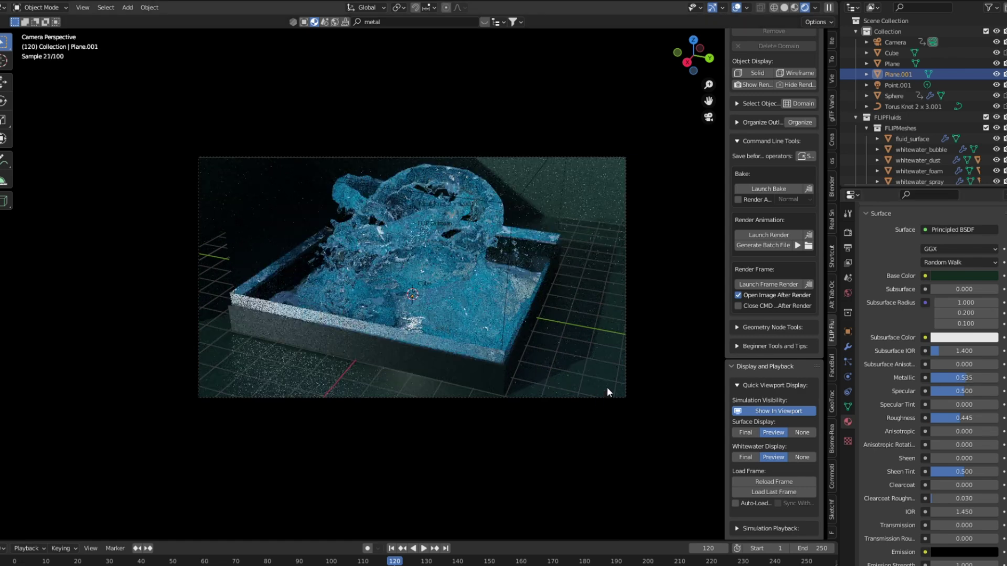
pyautogui.hotkey('ctrl', 'z')
pyautogui.click(996, 276)
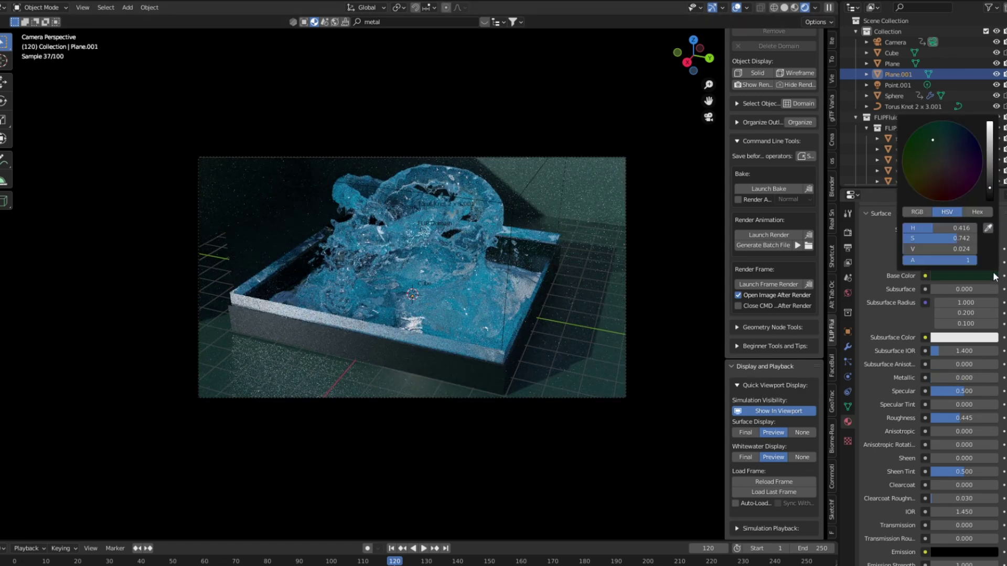
pyautogui.click(991, 199)
pyautogui.click(737, 7)
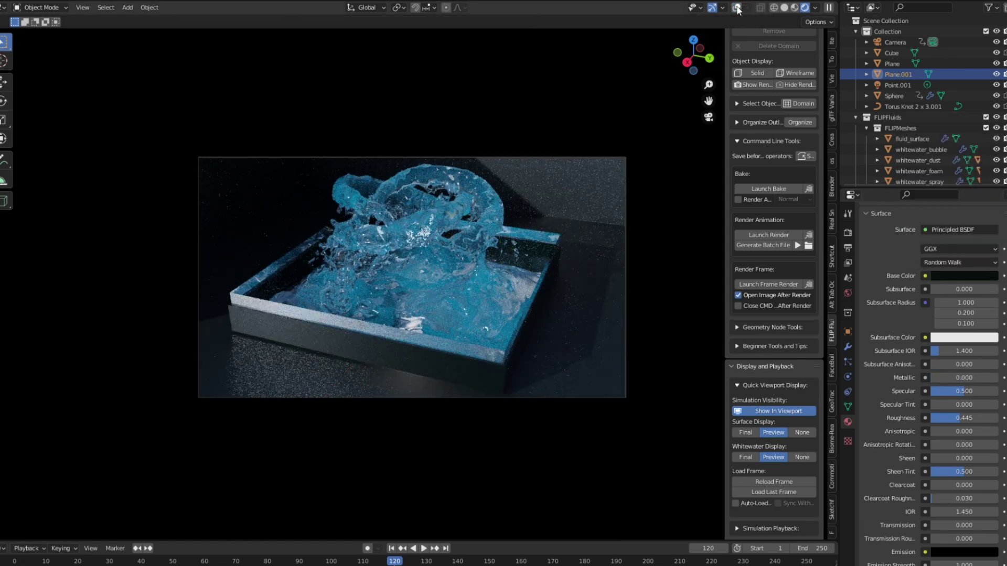
# Play the animation and review output: 1920×1080, 24 fps, frames 1–250, PNG RGBA.
pyautogui.click(44, 1)
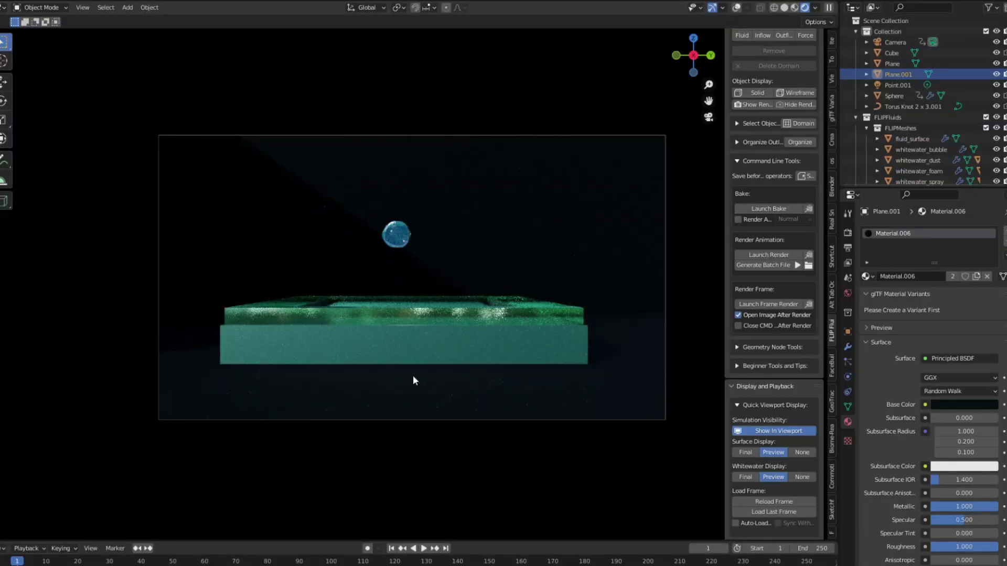
pyautogui.click(423, 549)
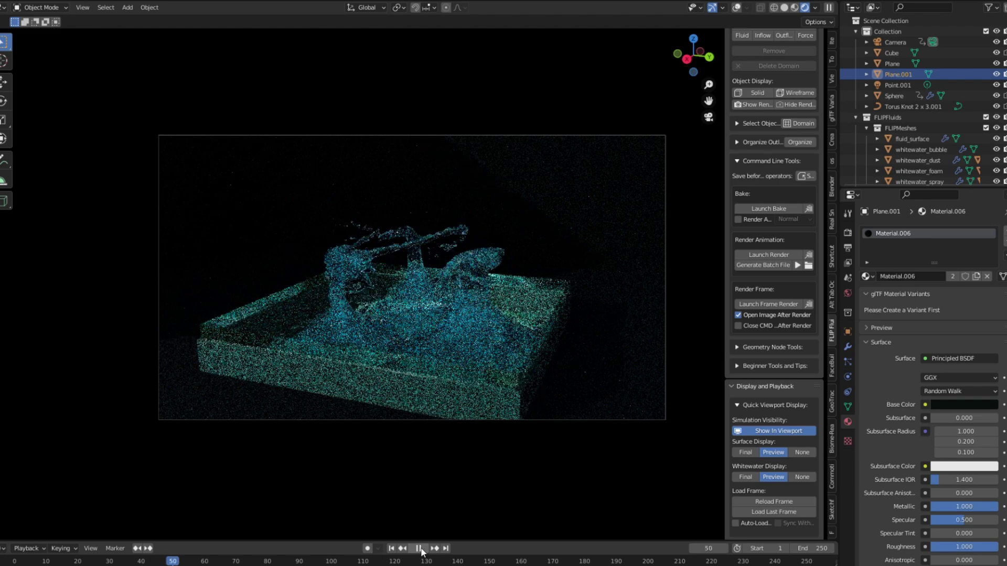
pyautogui.click(847, 232)
pyautogui.scroll(-2, 865, 378)
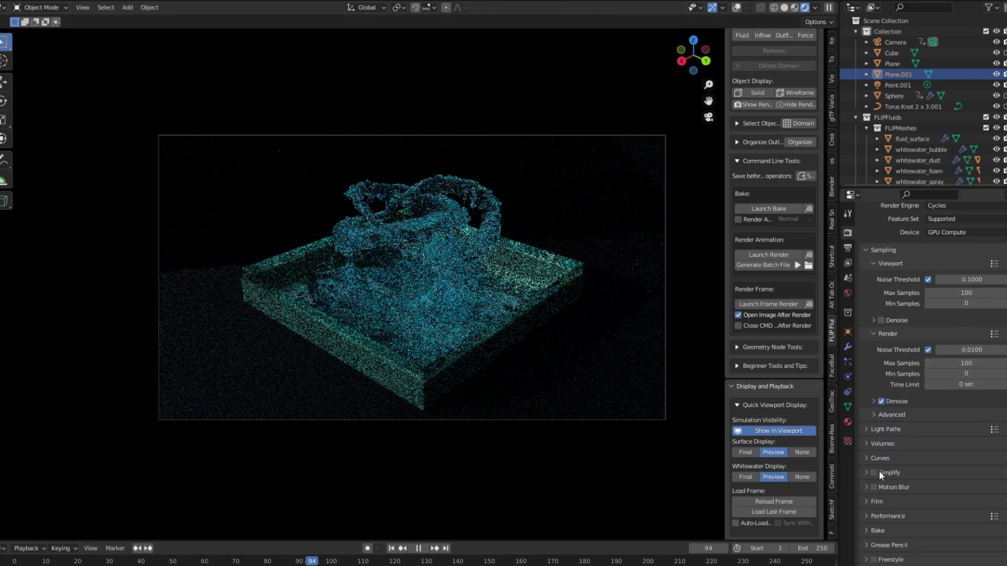
pyautogui.click(849, 249)
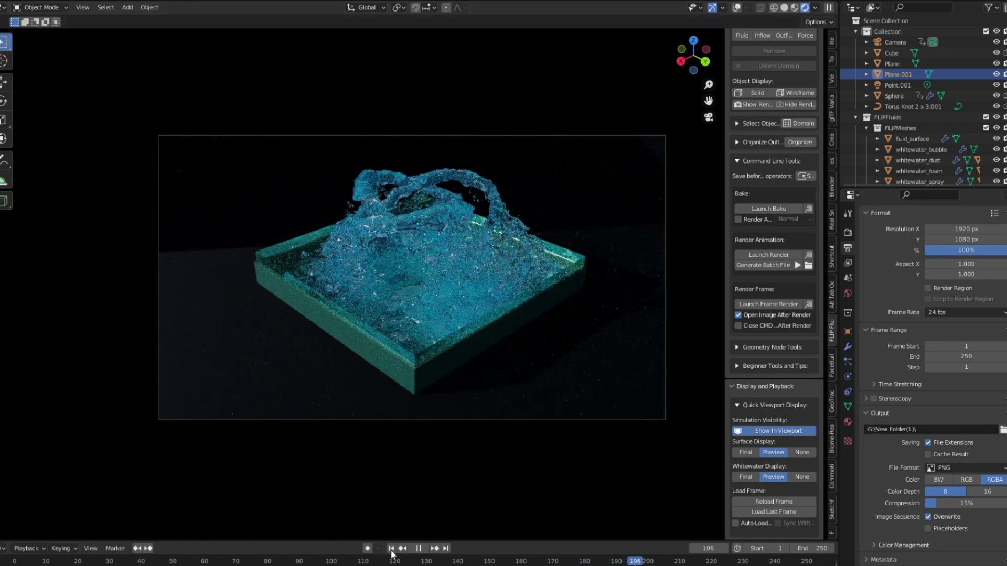
pyautogui.click(58, 2)
pyautogui.click(64, 18)
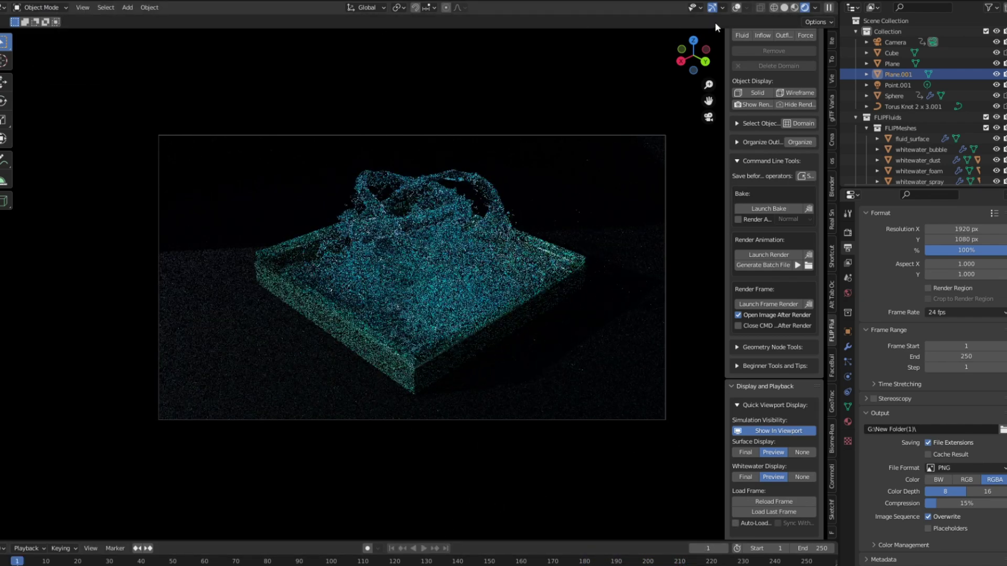